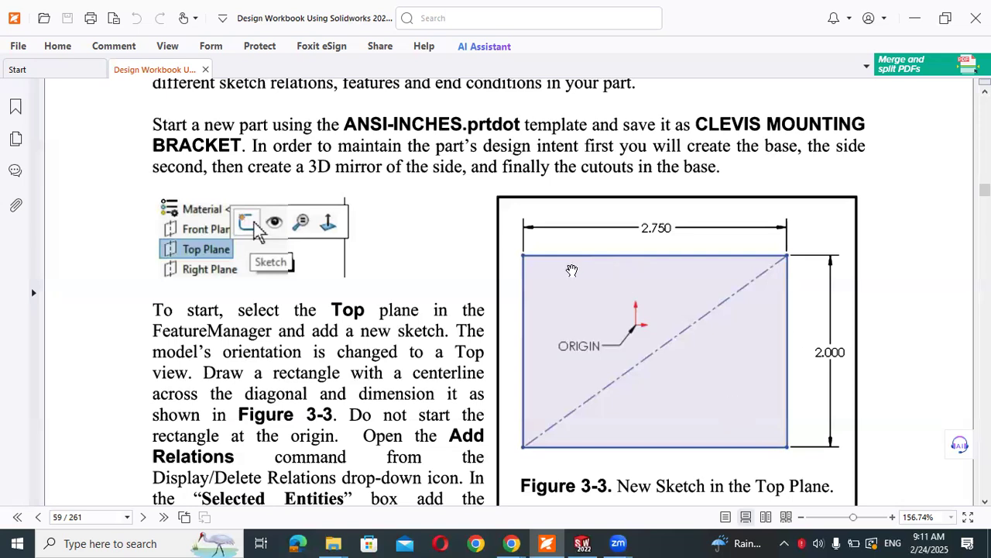
# Review the workbook's Figure 3-3 and its base sketch instructions on page 59, and return to SOLIDWORKS
pyautogui.click(915, 18)
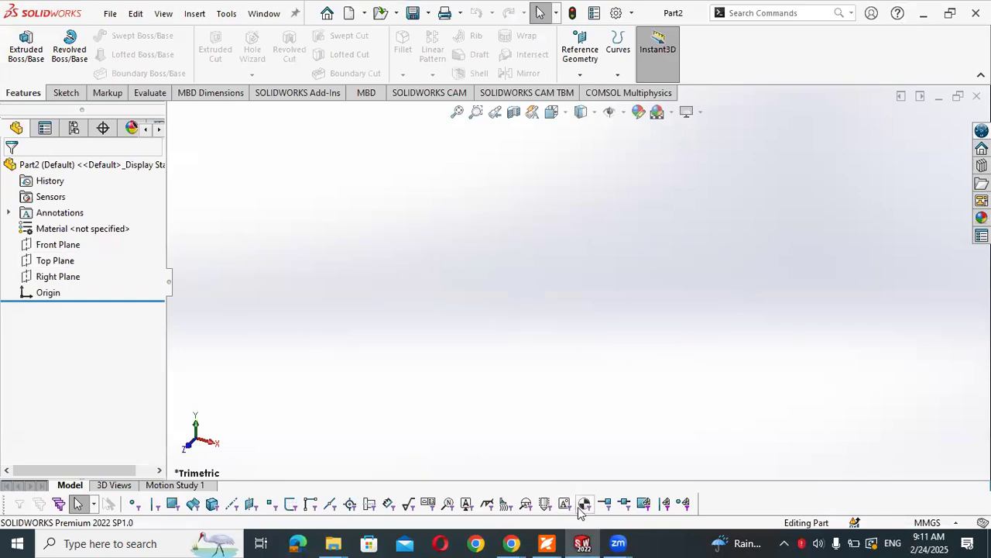
pyautogui.click(547, 542)
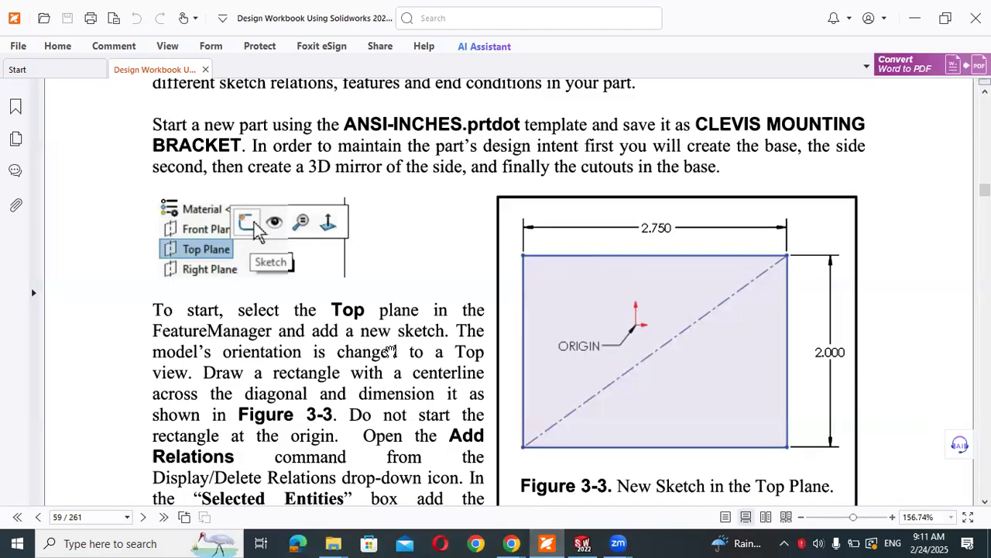
pyautogui.scroll(-1, 339, 314)
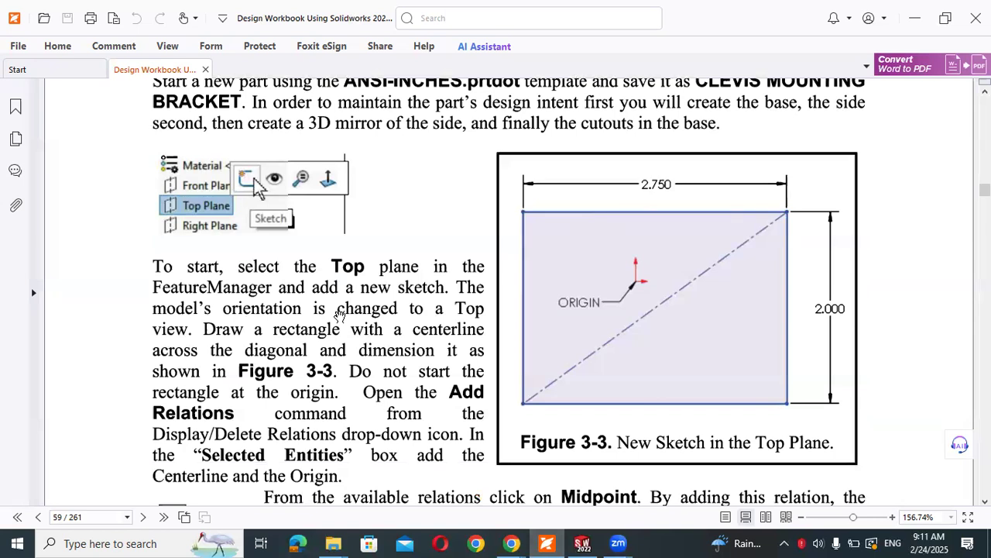
pyautogui.scroll(-2, 339, 313)
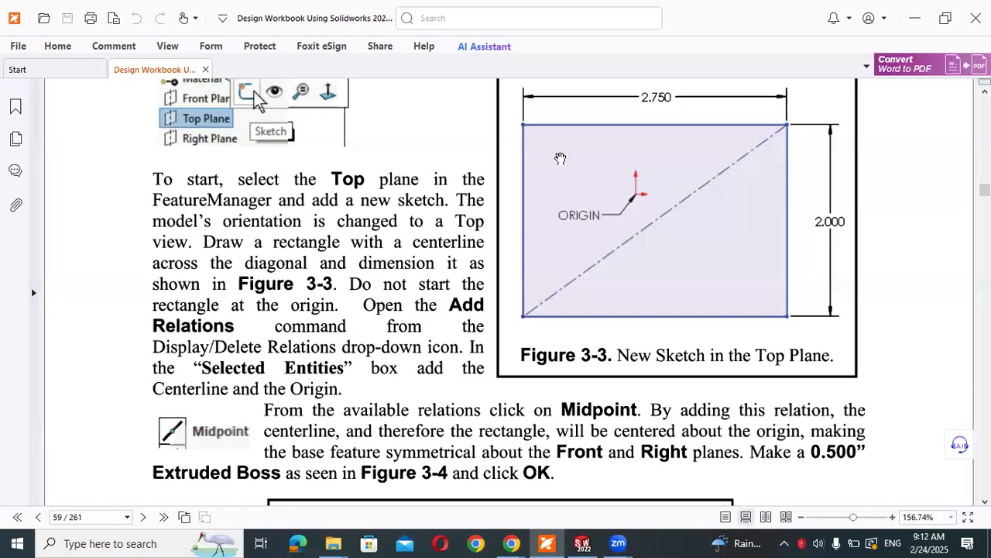
pyautogui.click(914, 18)
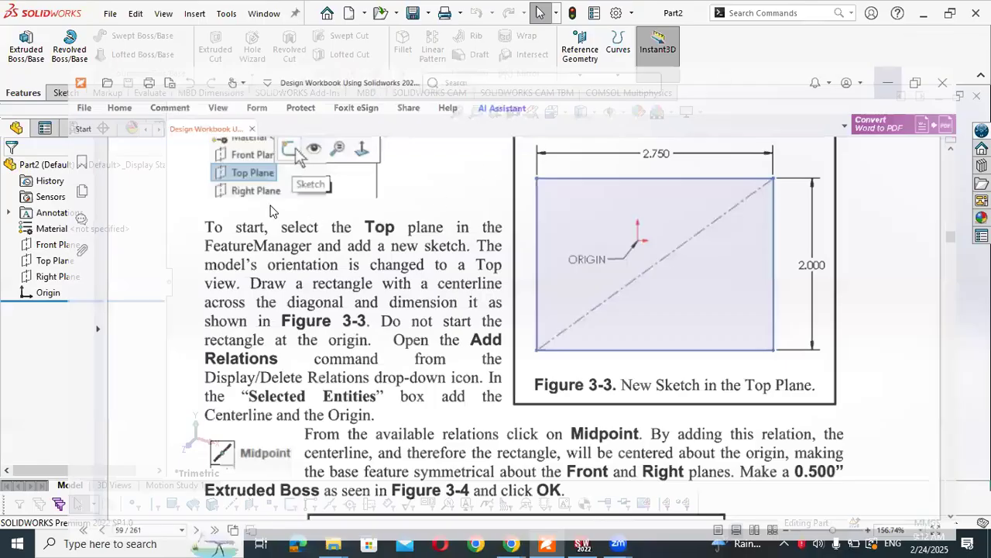
# Start a sketch on the Top Plane and draw a corner rectangle about 196 mm across its diagonal, away from the origin
pyautogui.click(63, 260)
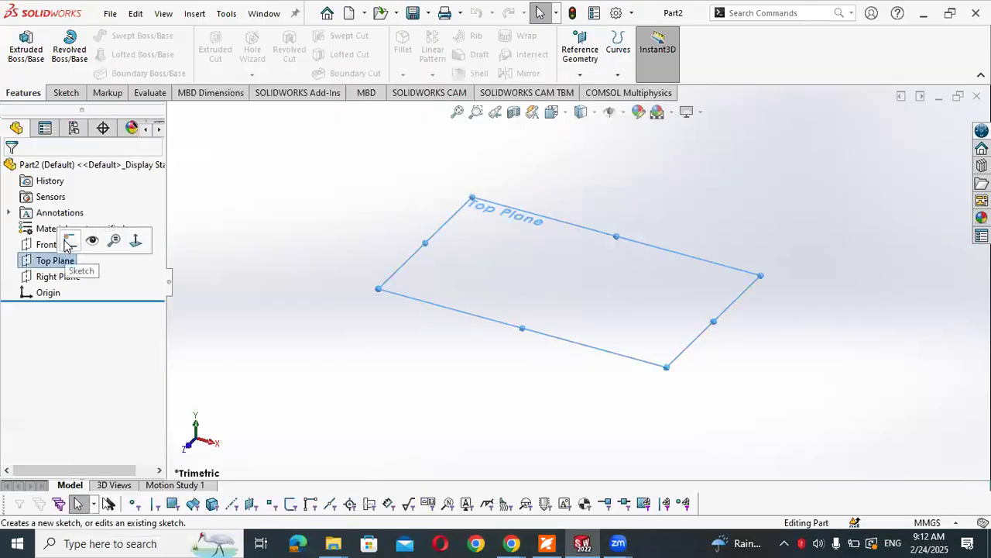
pyautogui.click(68, 243)
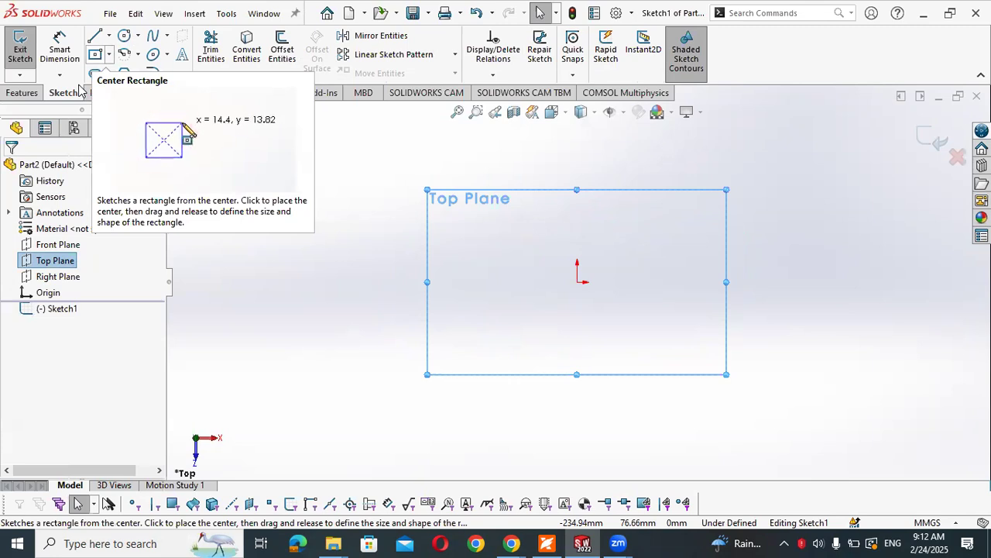
pyautogui.click(108, 54)
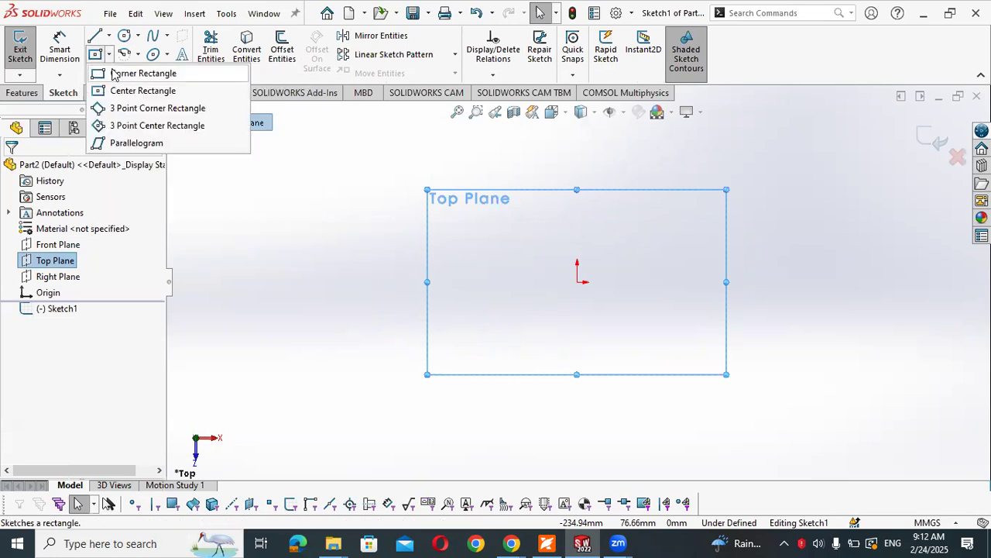
pyautogui.click(131, 73)
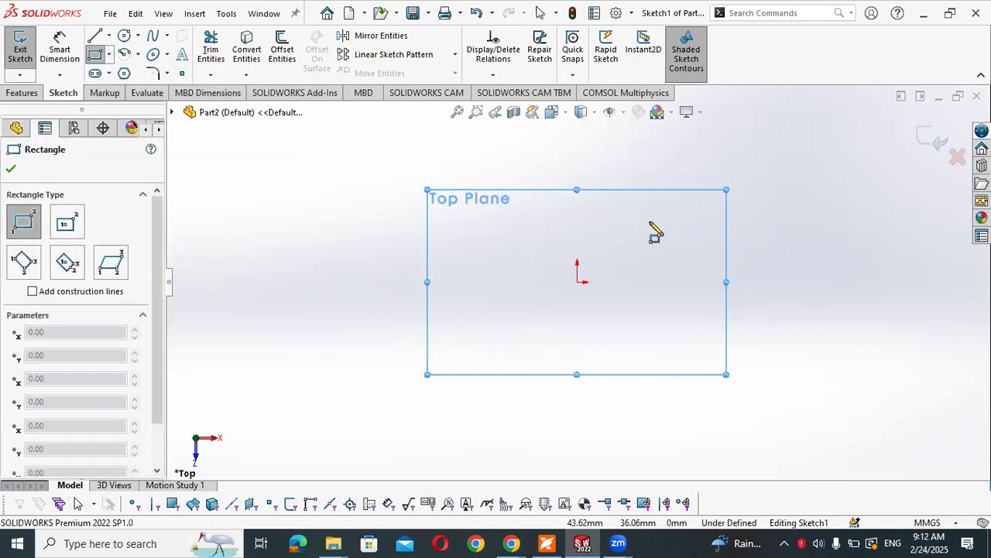
pyautogui.click(651, 221)
pyautogui.click(925, 403)
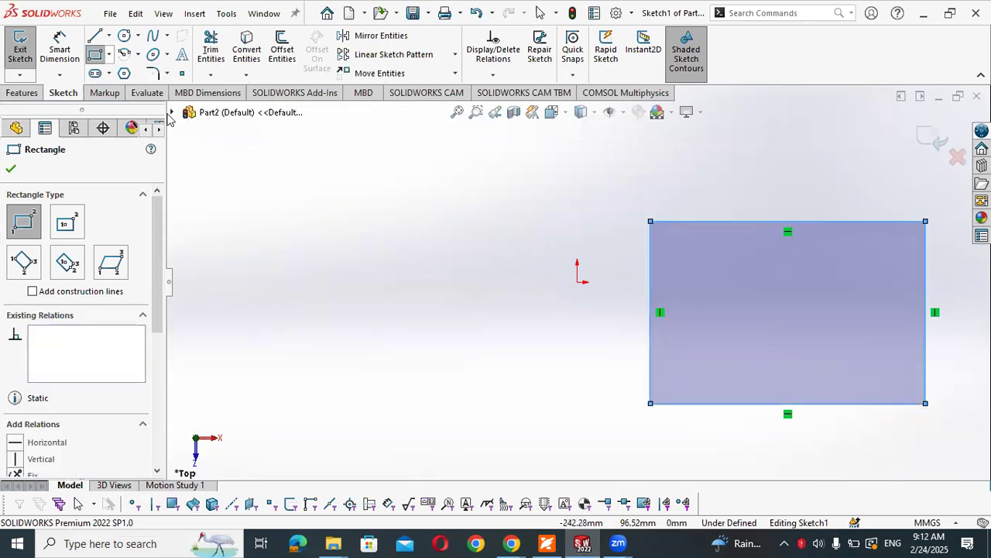
# Draw a diagonal centerline from the rectangle's upper-right corner to its lower-left corner
pyautogui.click(108, 36)
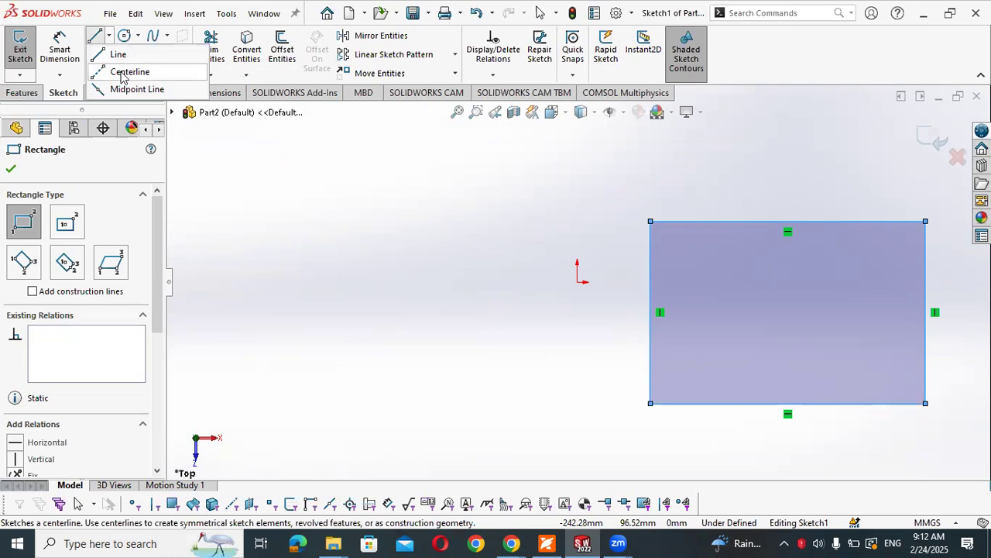
pyautogui.click(121, 72)
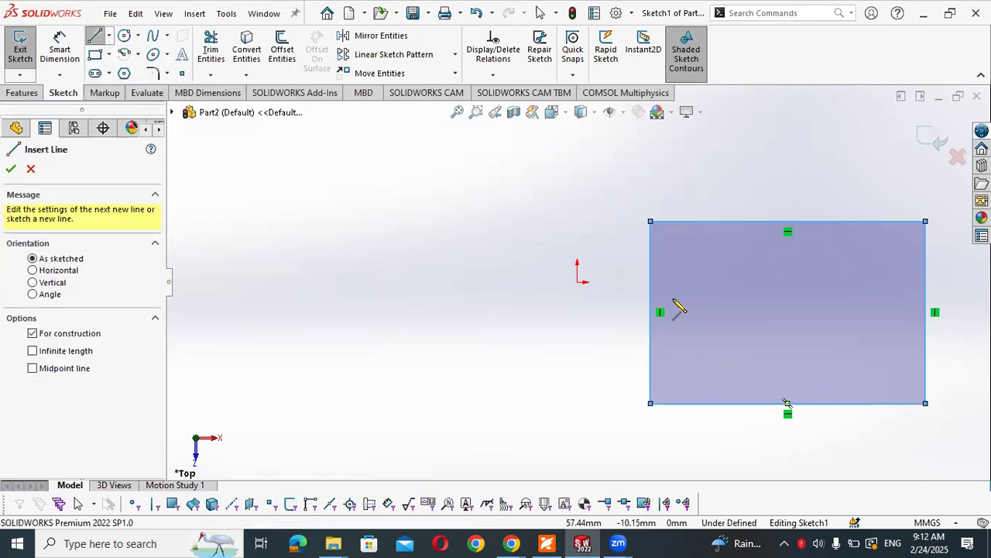
pyautogui.click(926, 222)
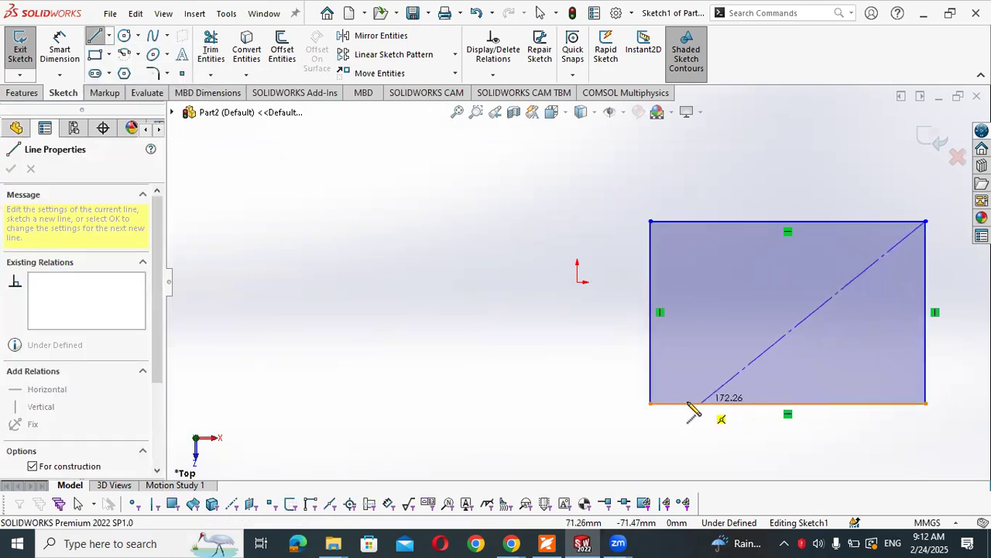
pyautogui.click(650, 403)
pyautogui.press('Escape')
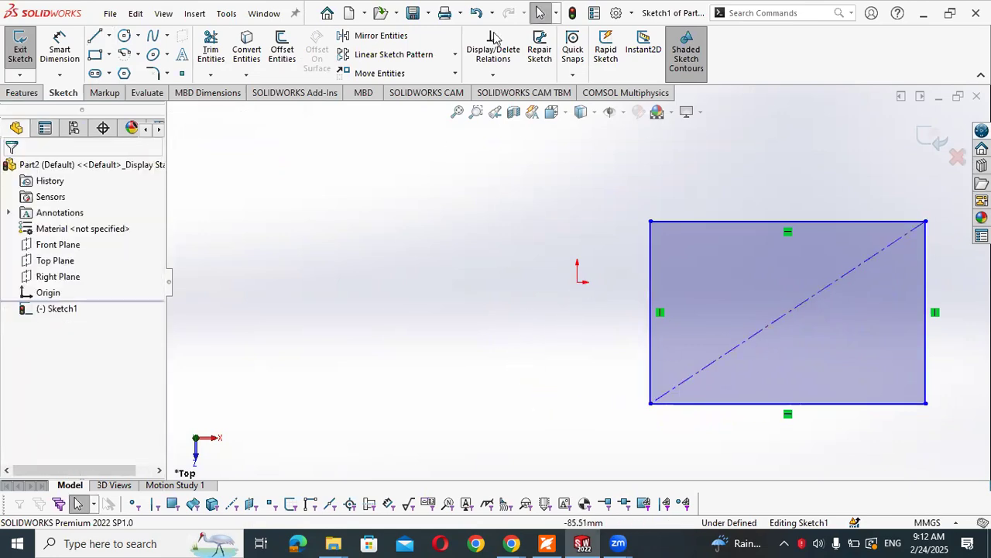
# Add a Midpoint relation between the diagonal centerline and the origin to center the rectangle
pyautogui.click(749, 342)
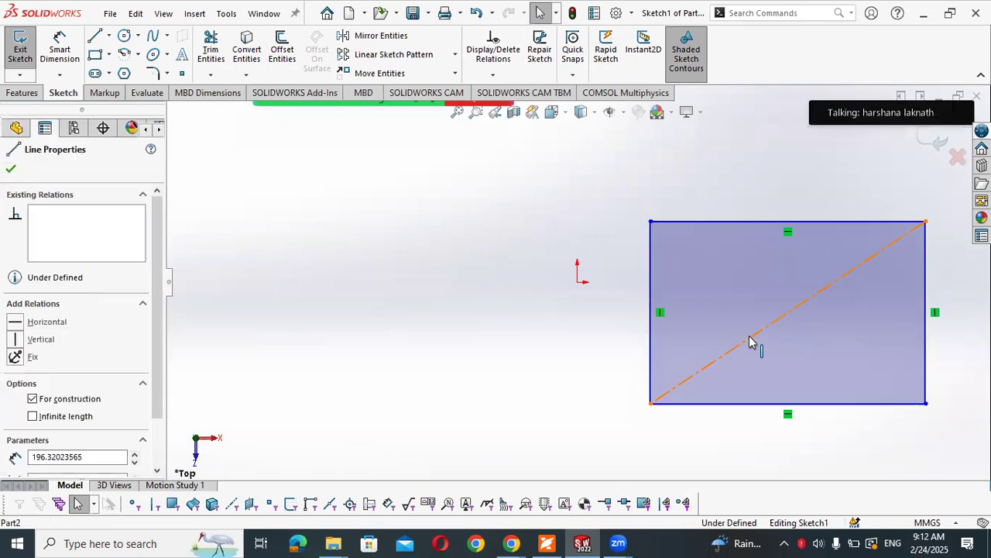
pyautogui.keyDown('ctrl'); pyautogui.click(578, 282); pyautogui.keyUp('ctrl')
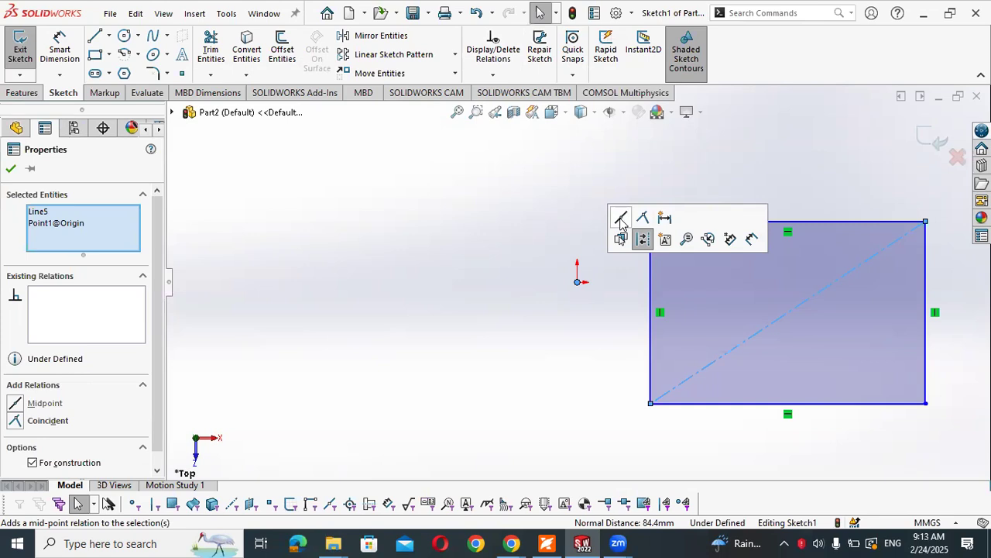
pyautogui.click(620, 222)
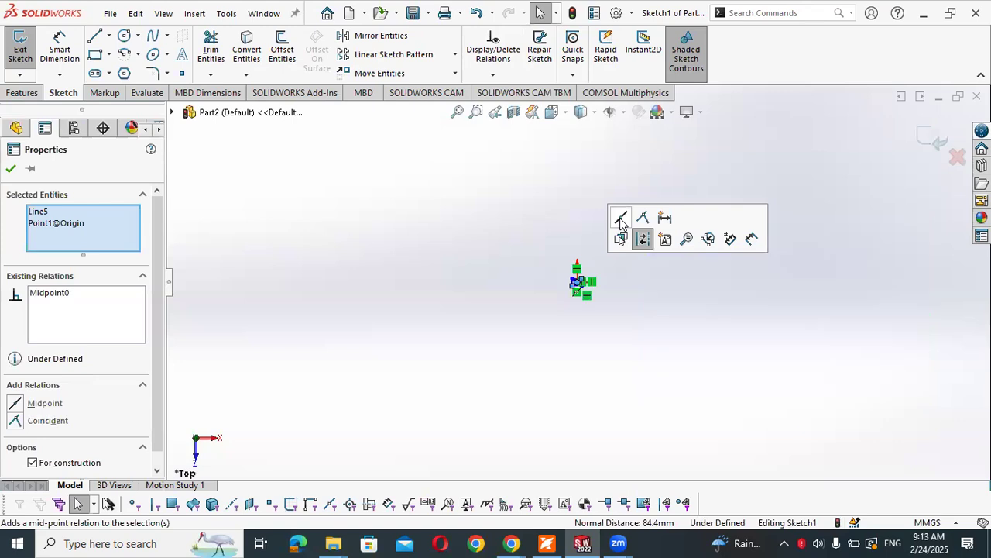
pyautogui.scroll(-4, 561, 301)
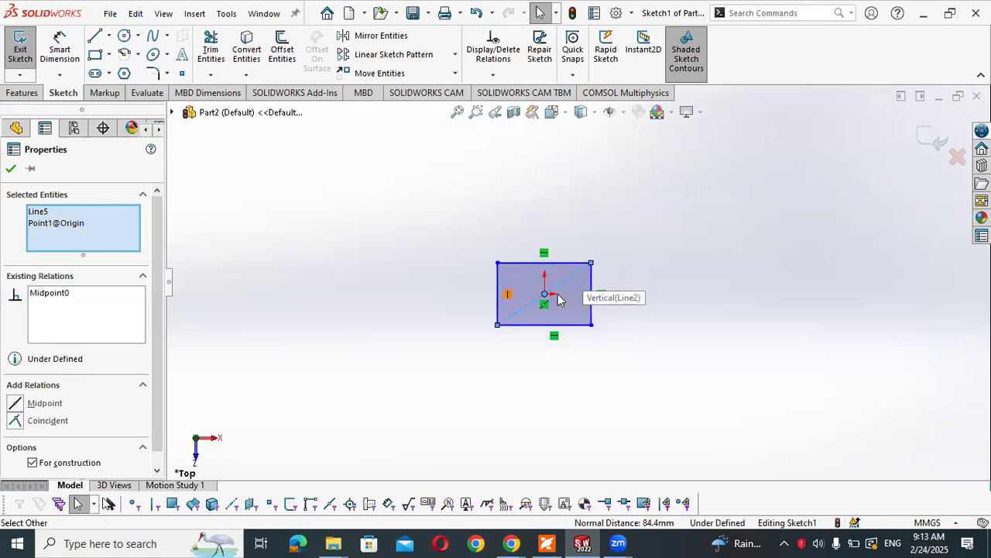
pyautogui.scroll(-5, 542, 298)
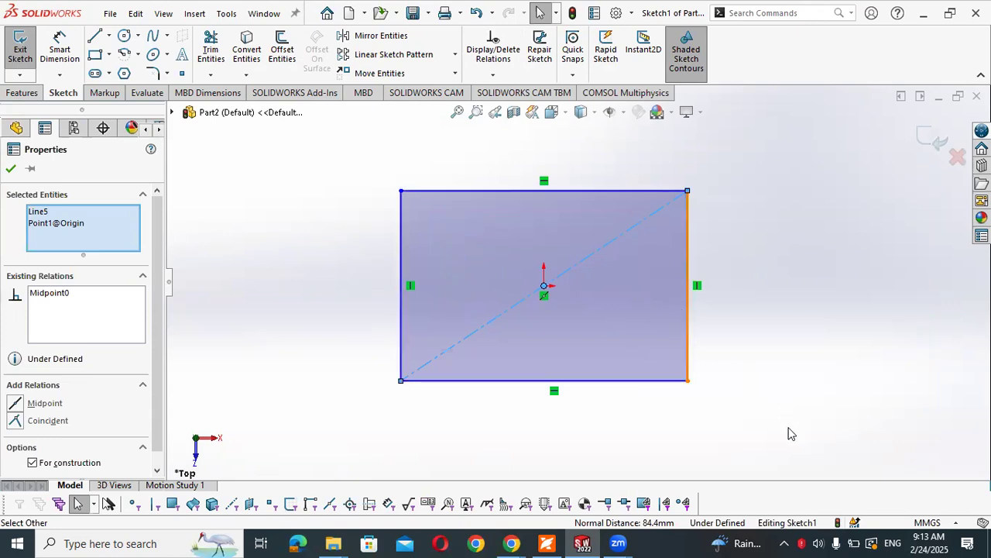
# Change the document's unit system to IPS (inch, pound, second) and set the basic length precision to .123
pyautogui.click(921, 522)
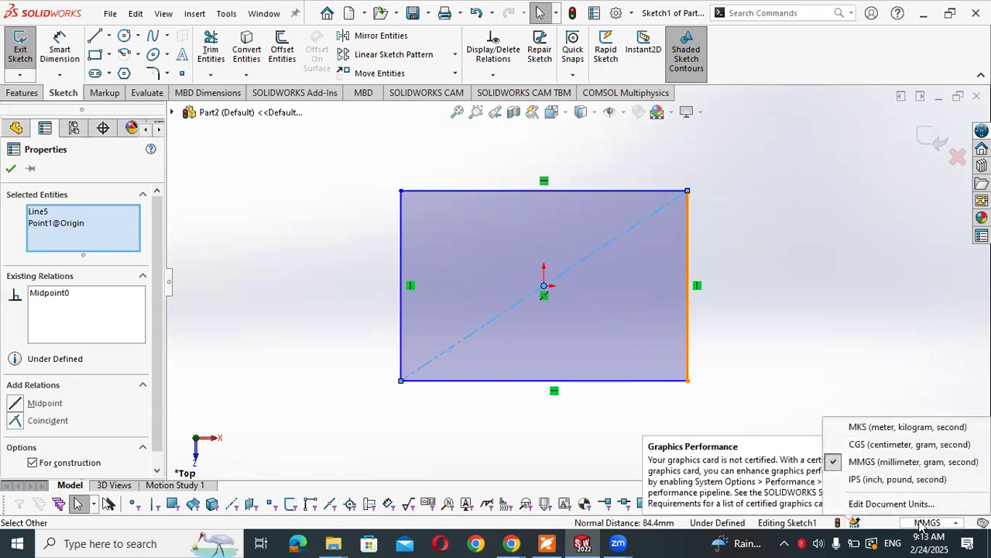
pyautogui.click(860, 504)
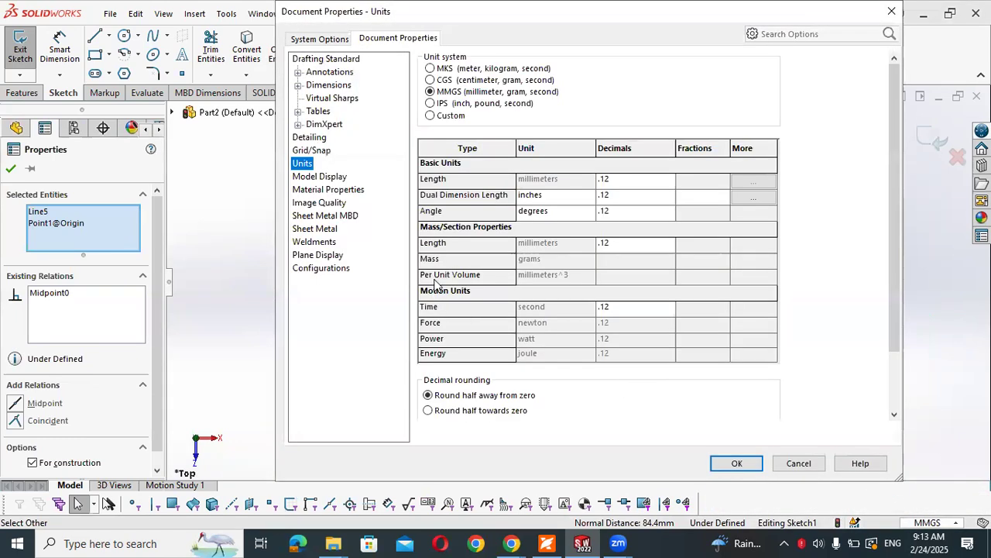
pyautogui.click(430, 103)
pyautogui.click(650, 180)
pyautogui.click(668, 183)
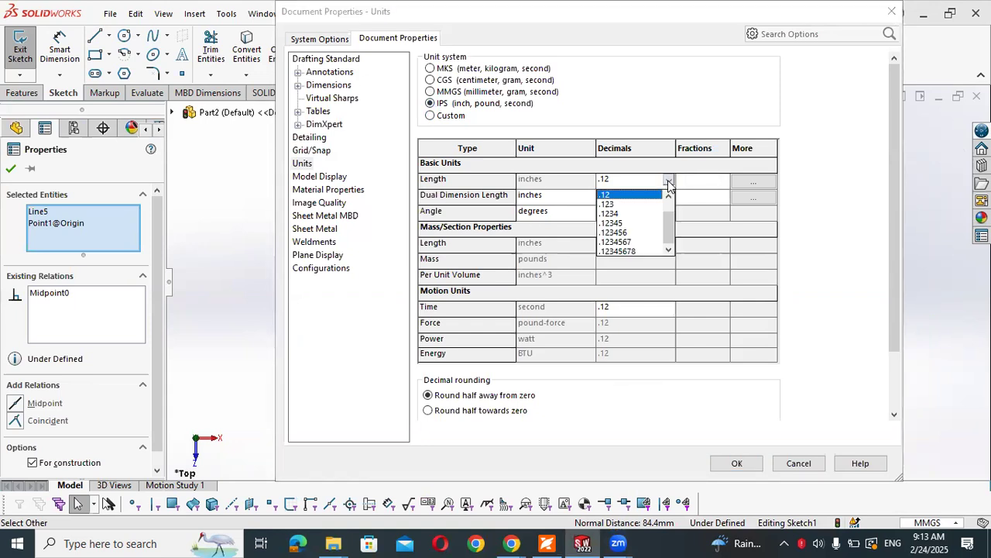
pyautogui.click(611, 204)
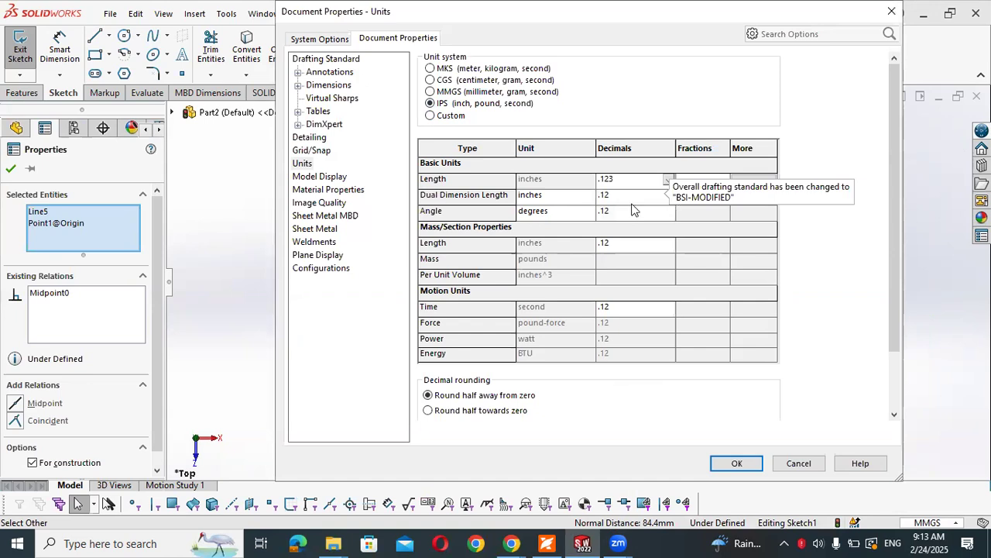
# Set dual dimension length and mass/section length precision to .123, keep angle at .12, and apply the unit settings
pyautogui.click(634, 193)
pyautogui.click(610, 220)
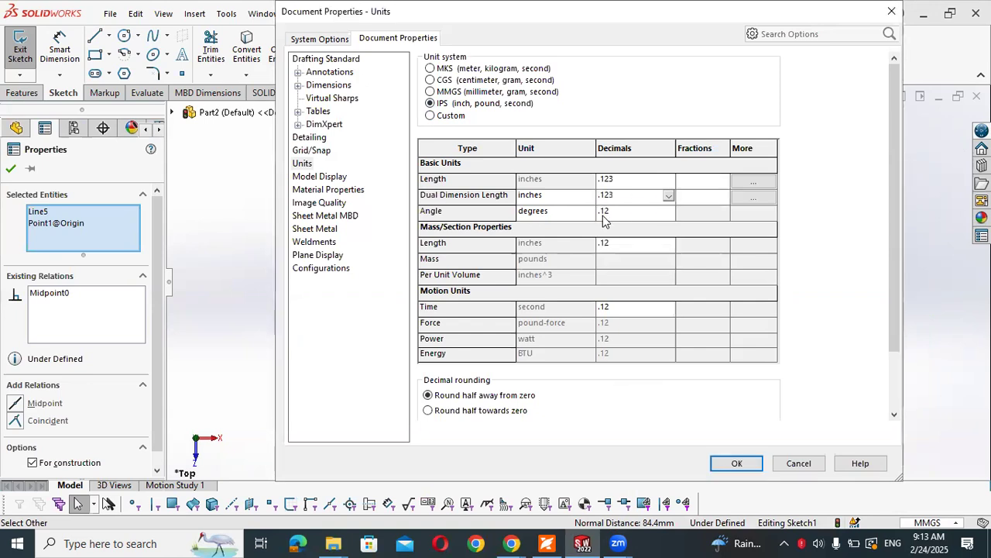
pyautogui.click(626, 212)
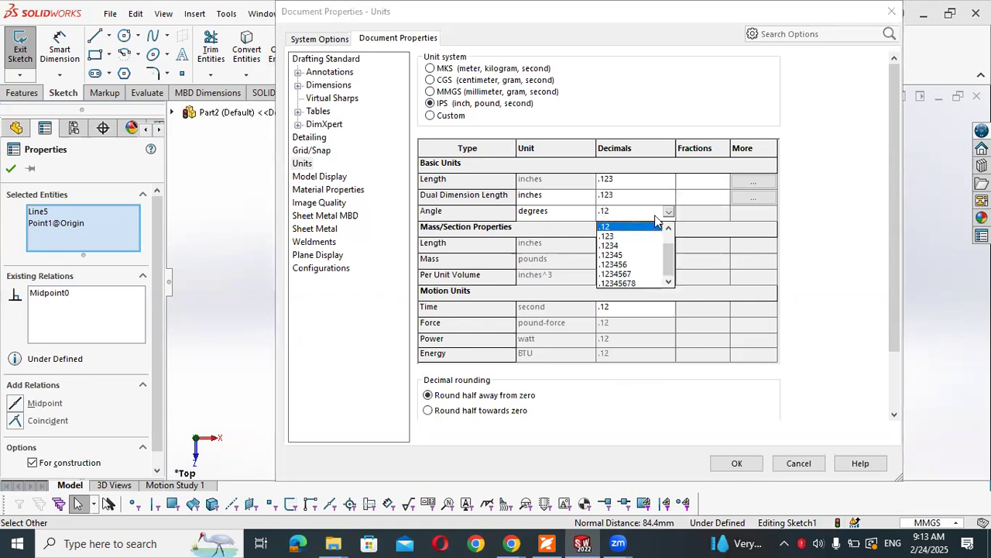
pyautogui.click(609, 226)
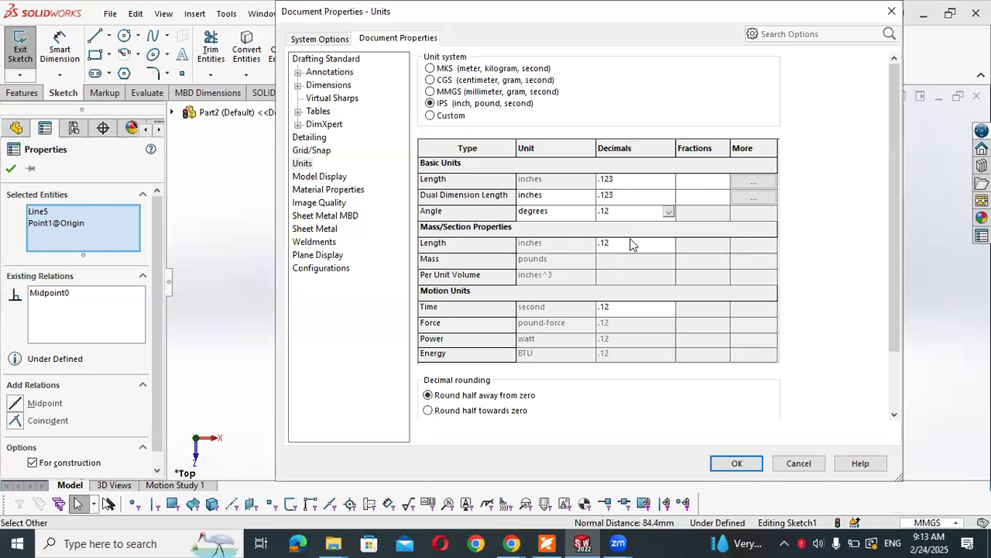
pyautogui.click(632, 244)
pyautogui.click(612, 268)
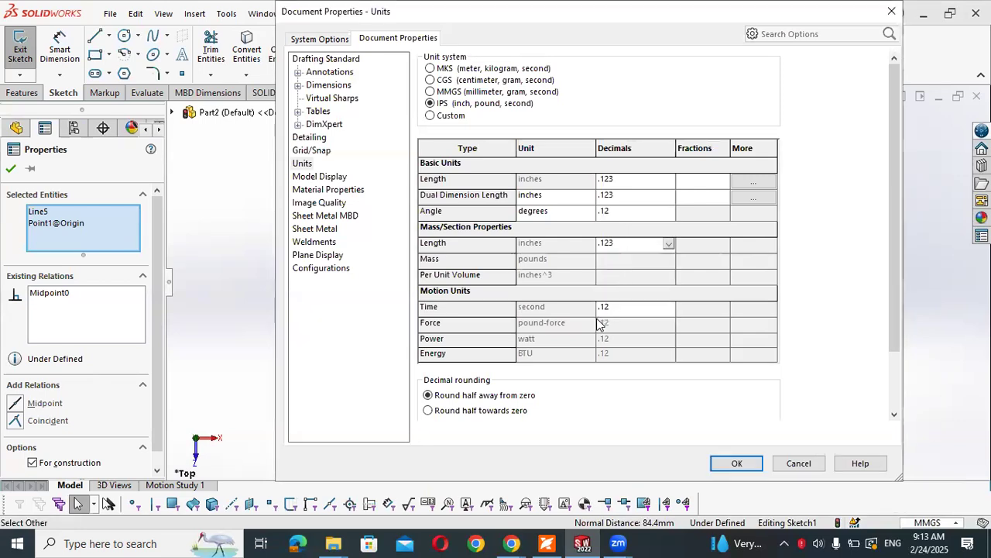
pyautogui.click(718, 462)
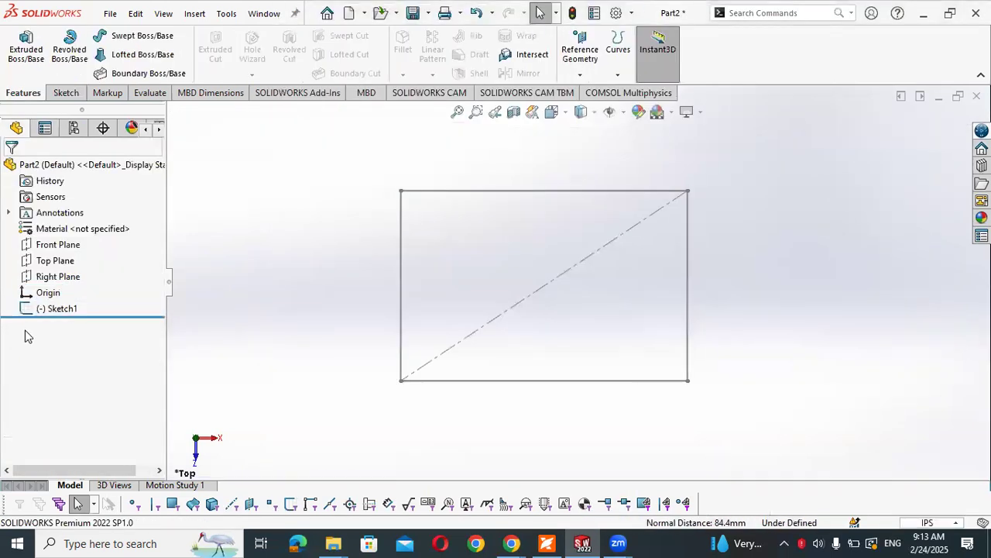
# Reopen the base sketch for editing and dimension the rectangle's left vertical edge at 2 in, as given in the workbook figure
pyautogui.rightClick(70, 303)
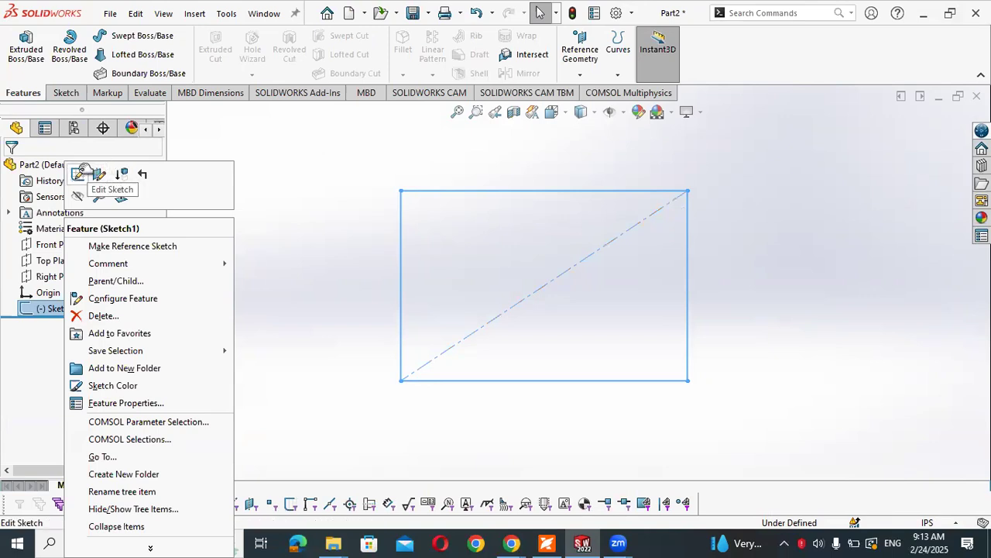
pyautogui.click(80, 173)
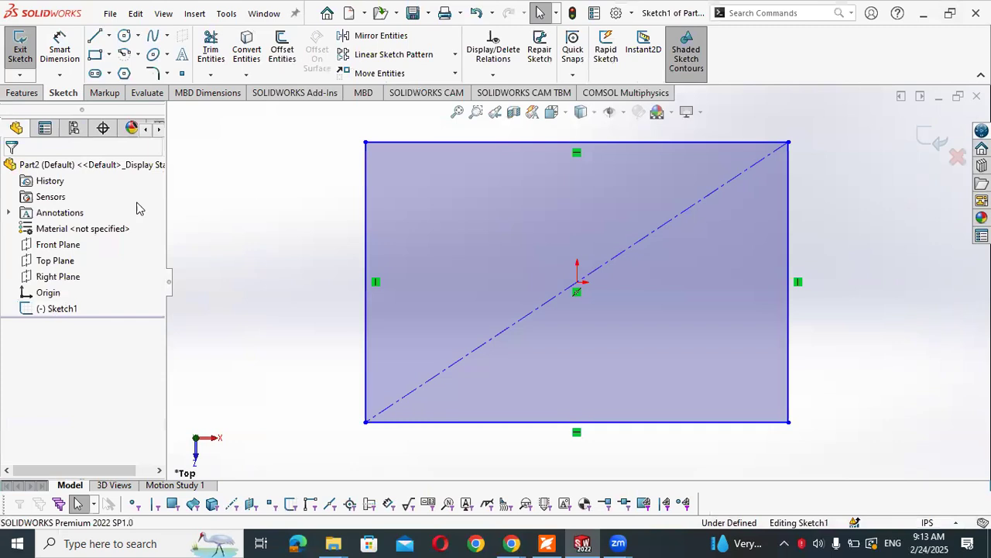
pyautogui.moveTo(287, 264); pyautogui.dragTo(285, 221, button='right')
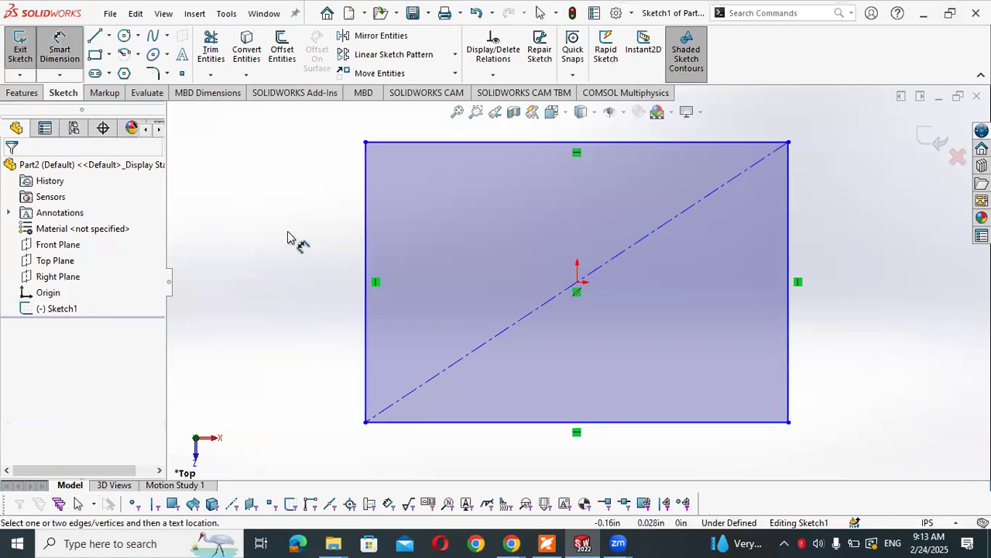
pyautogui.click(365, 237)
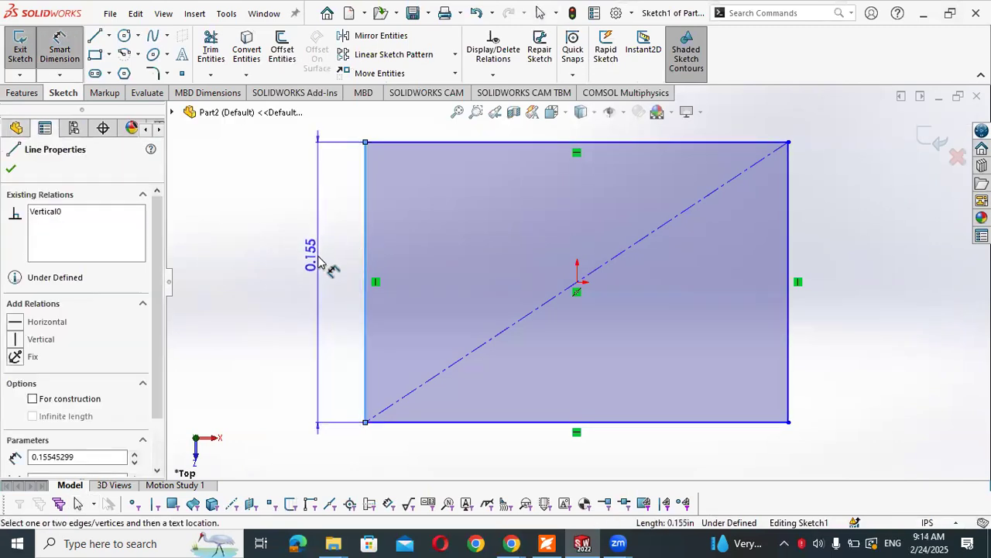
pyautogui.click(319, 262)
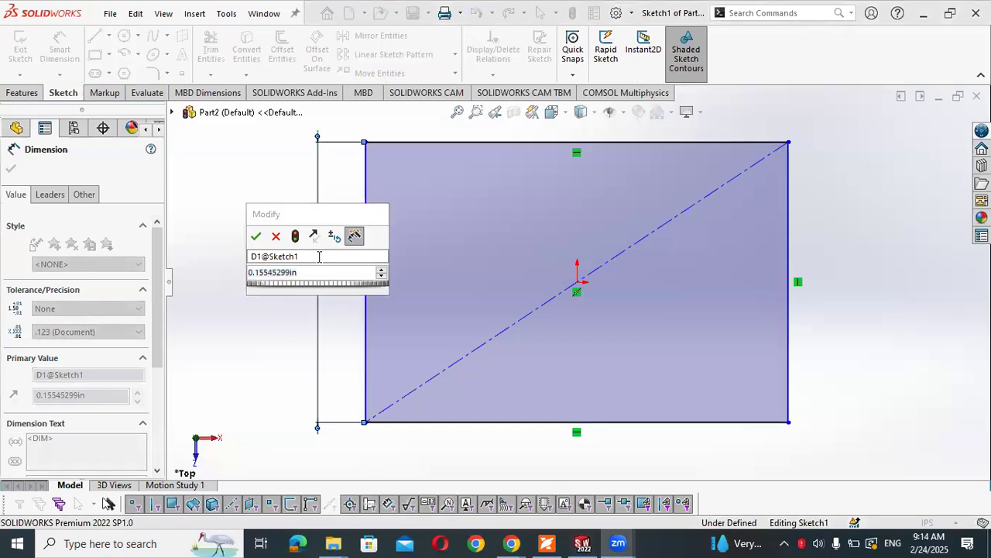
pyautogui.hotkey('alt', 'Tab')
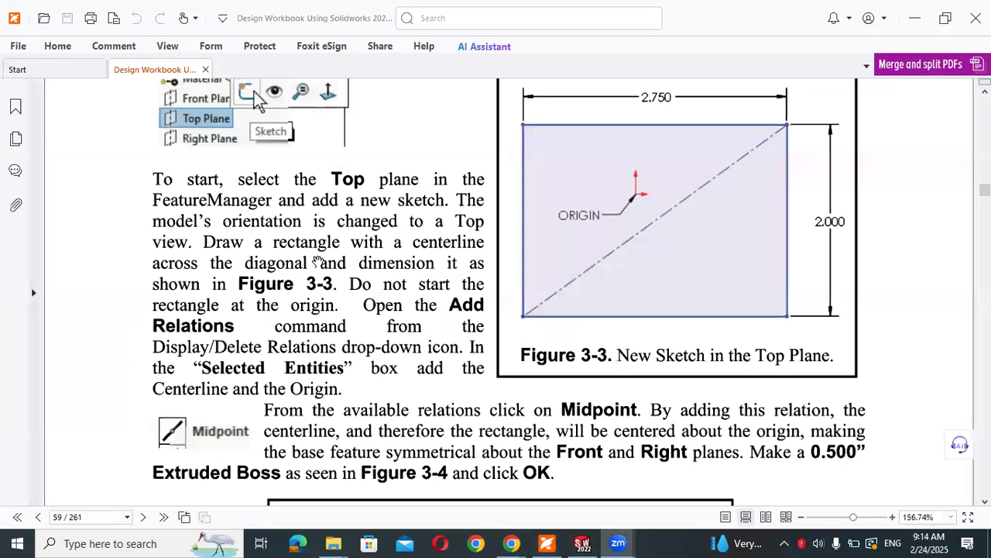
pyautogui.hotkey('alt', 'Tab')
pyautogui.hotkey('alt', 'Tab')
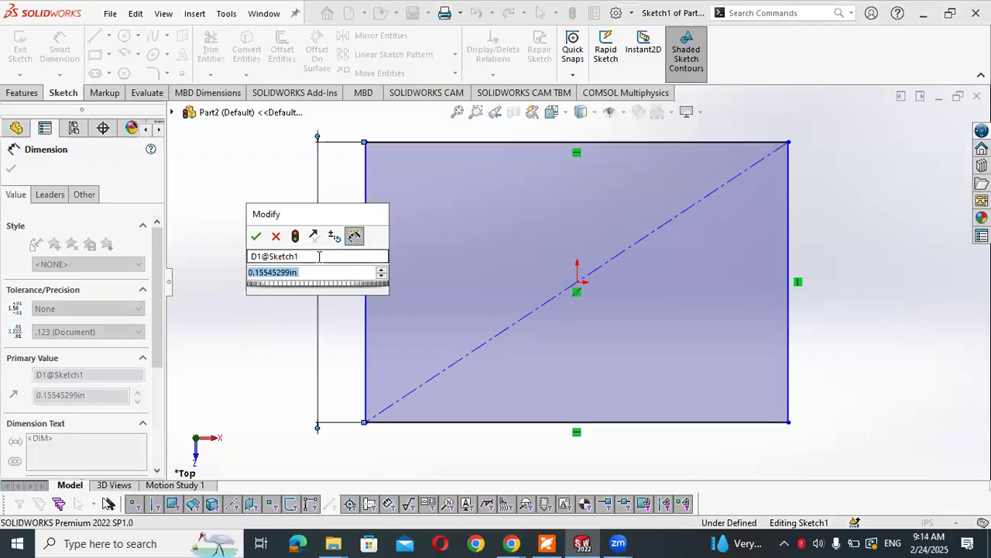
pyautogui.write('2')
pyautogui.press('Return')
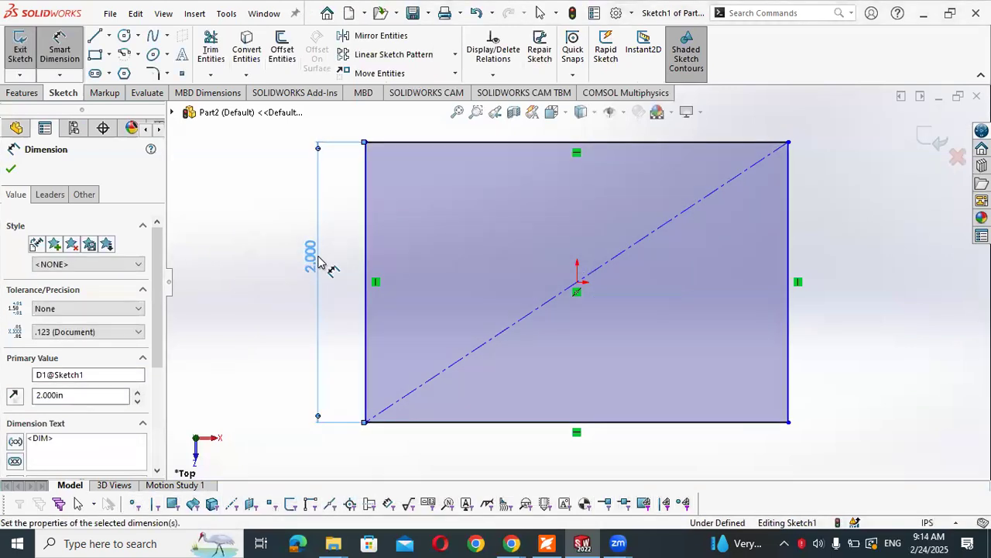
# Dimension the rectangle's bottom edge at 2.75 in, following the workbook, and place the dimension text below the edge
pyautogui.click(524, 423)
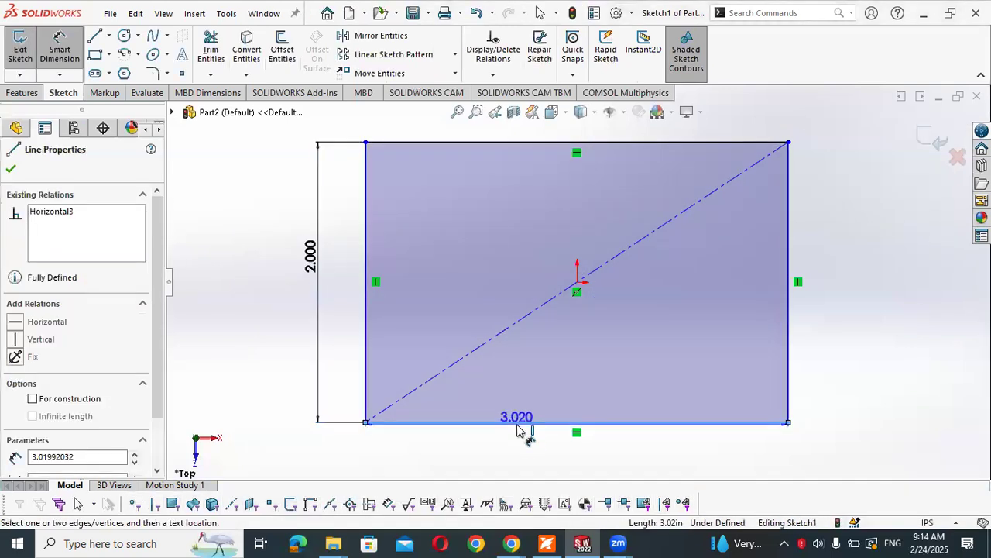
pyautogui.click(540, 455)
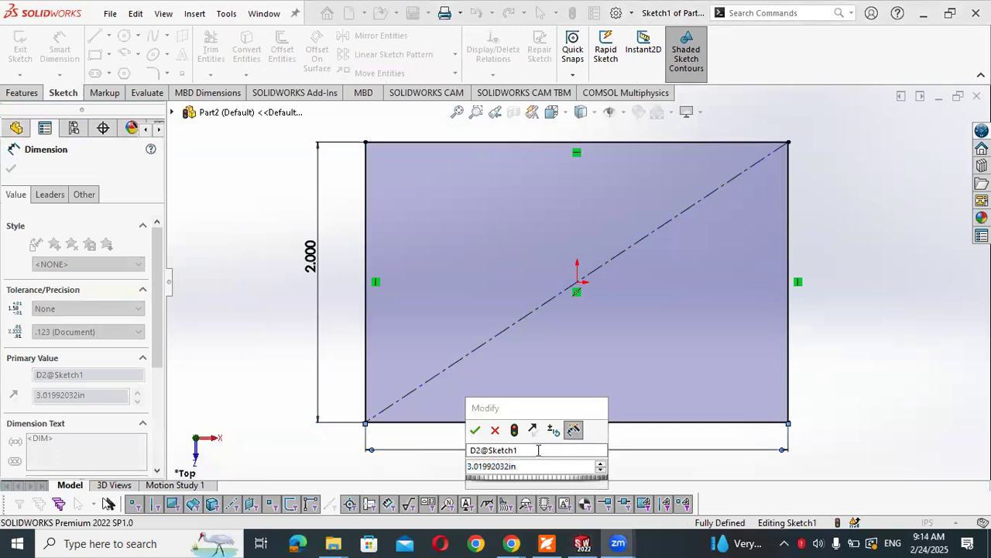
pyautogui.hotkey('alt', 'Tab')
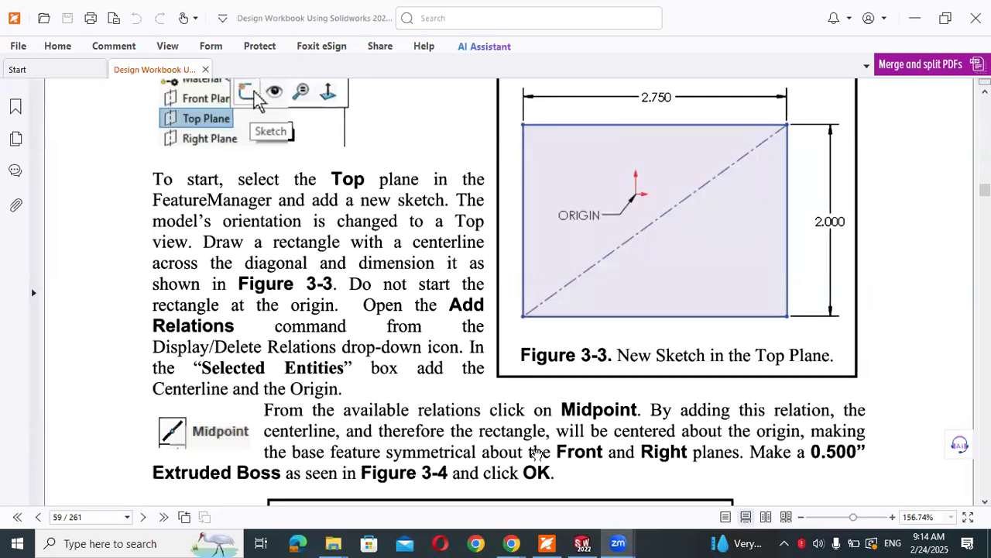
pyautogui.hotkey('alt', 'Tab')
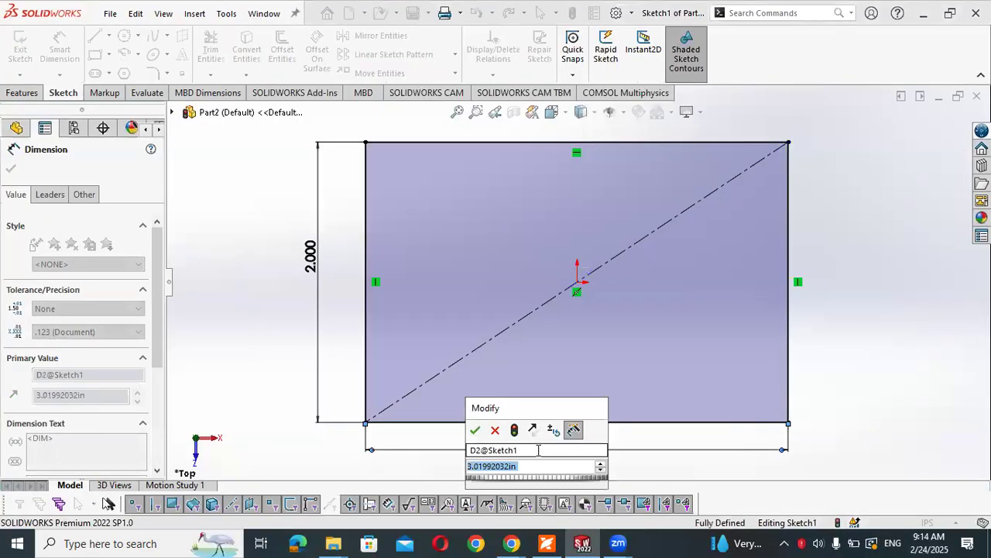
pyautogui.write('2.')
pyautogui.write('75')
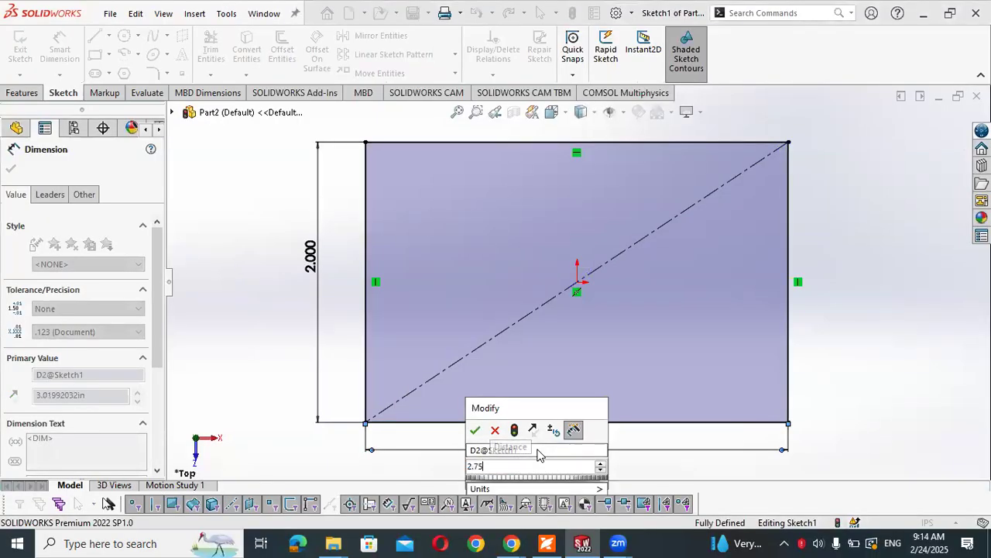
pyautogui.press('Return')
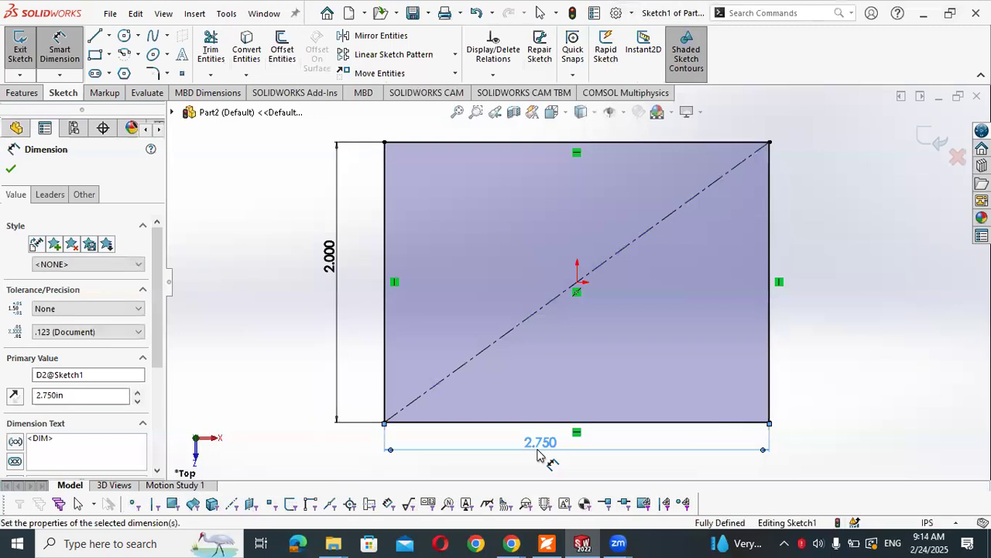
pyautogui.moveTo(542, 457); pyautogui.dragTo(603, 467)
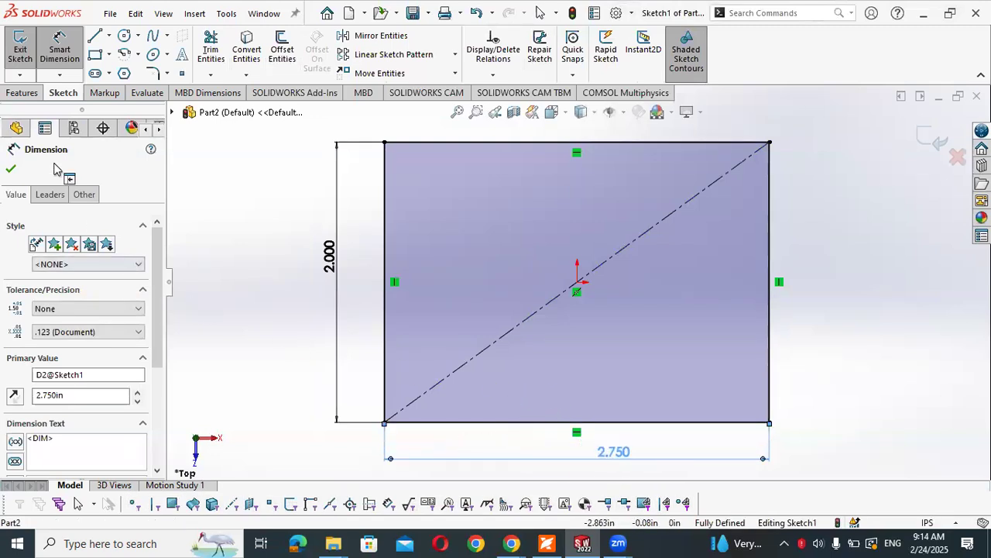
# Extrude the rectangle upward as a boss with a blind depth of 0.5 in, as specified in the workbook
pyautogui.click(20, 93)
pyautogui.click(25, 51)
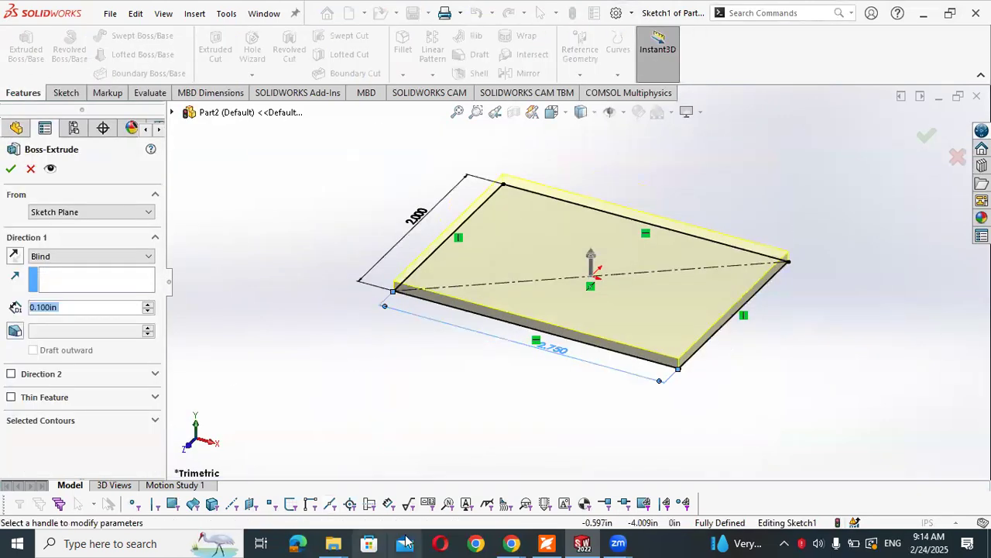
pyautogui.click(547, 542)
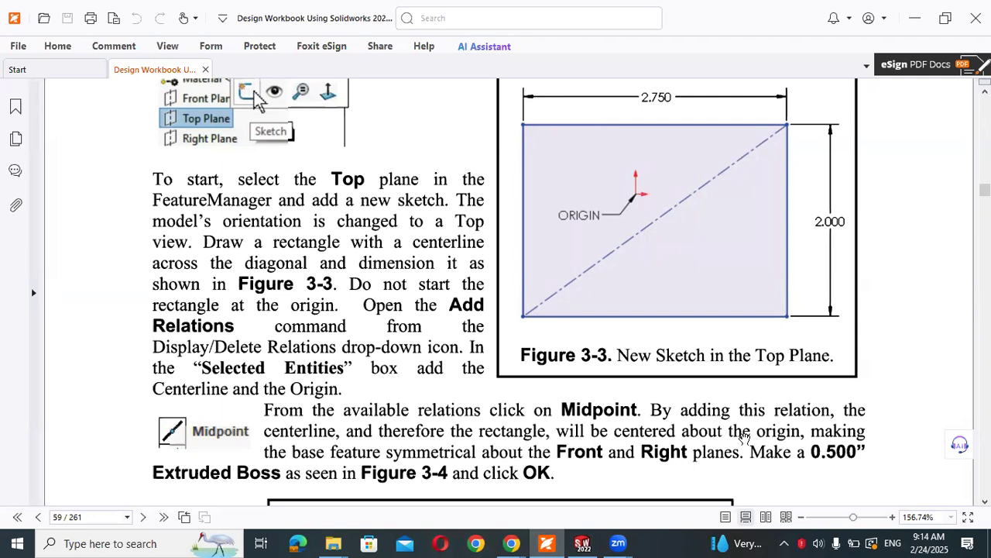
pyautogui.scroll(-4, 743, 435)
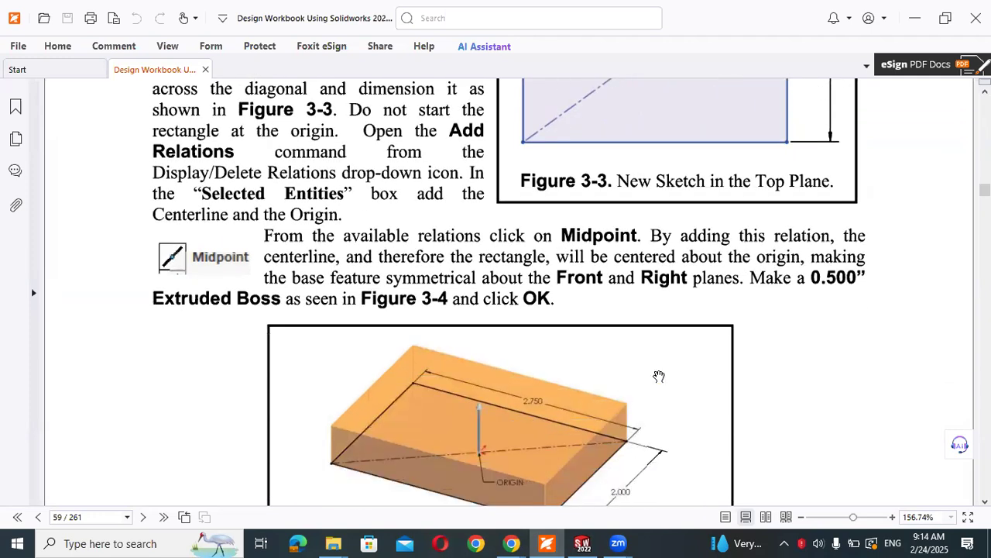
pyautogui.click(914, 16)
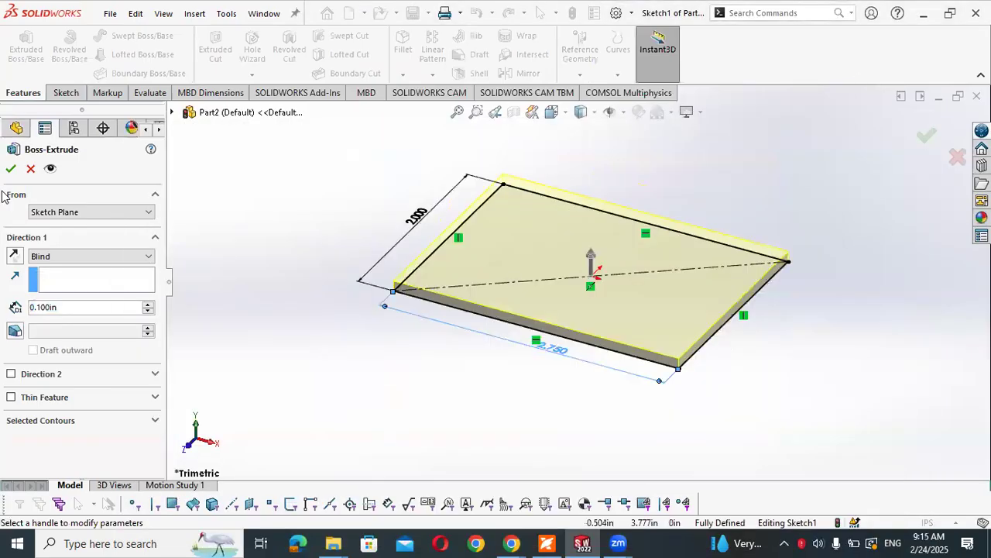
pyautogui.click(59, 305)
pyautogui.write('0.5')
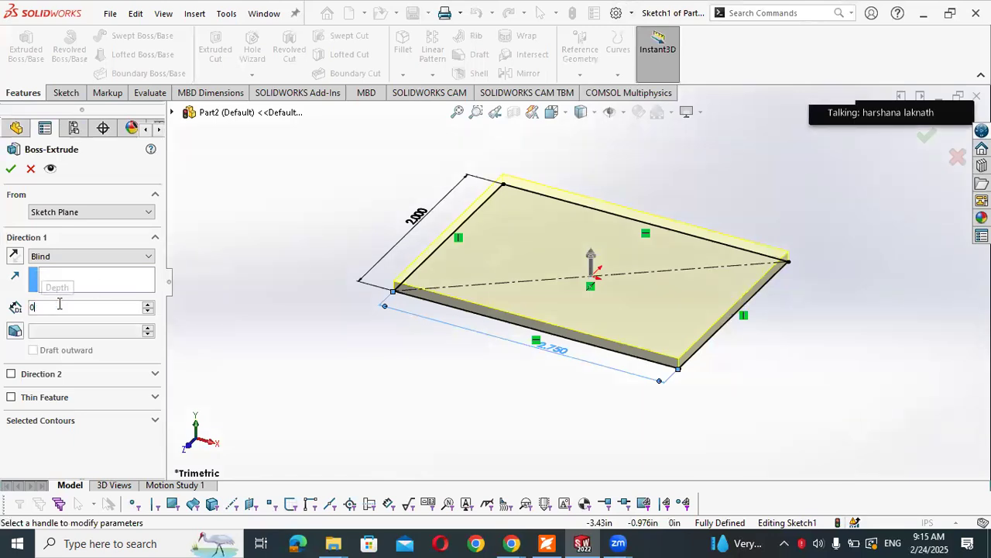
pyautogui.press('Return')
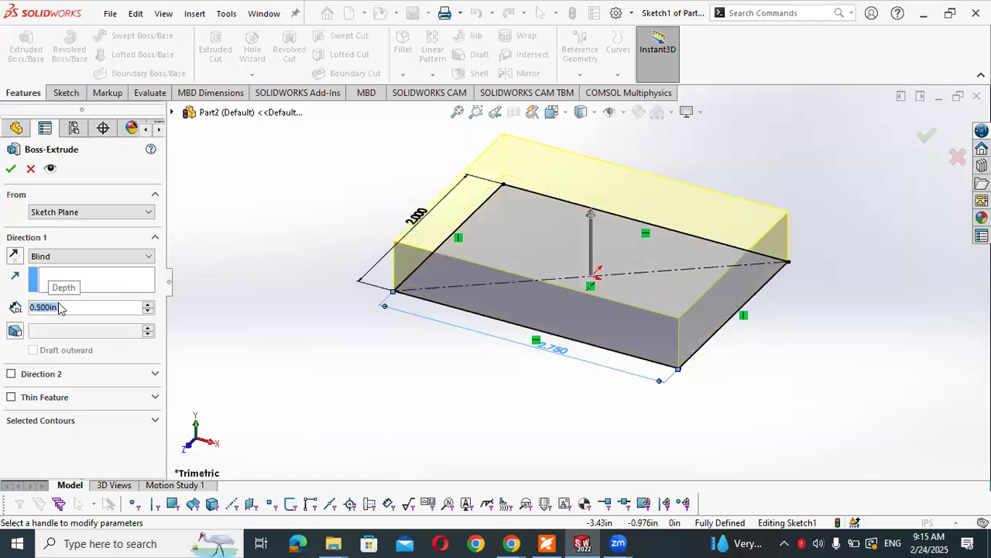
pyautogui.click(926, 136)
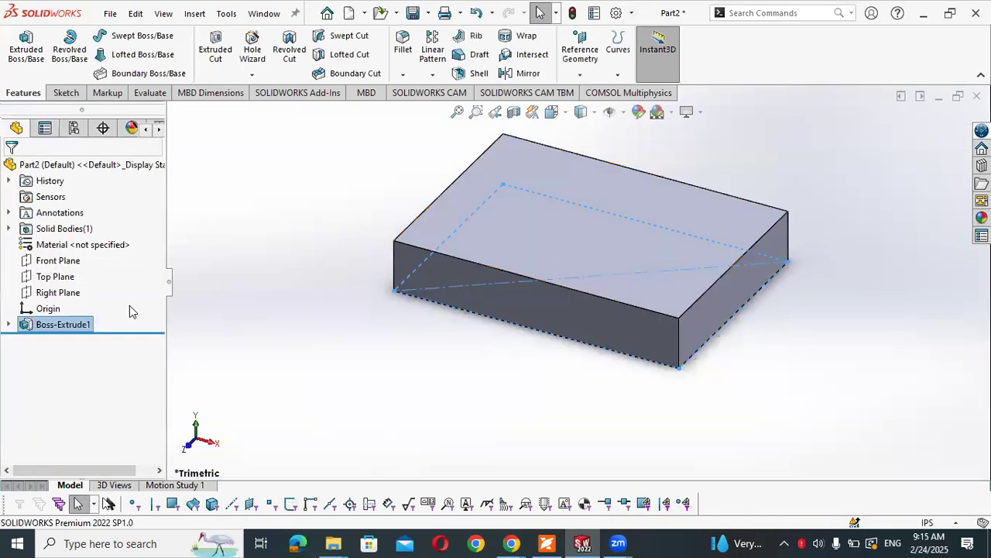
# Switch to the PDF workbook and examine Figure 3-5 and the instructions for the profile sketch and its relations
pyautogui.click(544, 543)
pyautogui.scroll(-10, 354, 354)
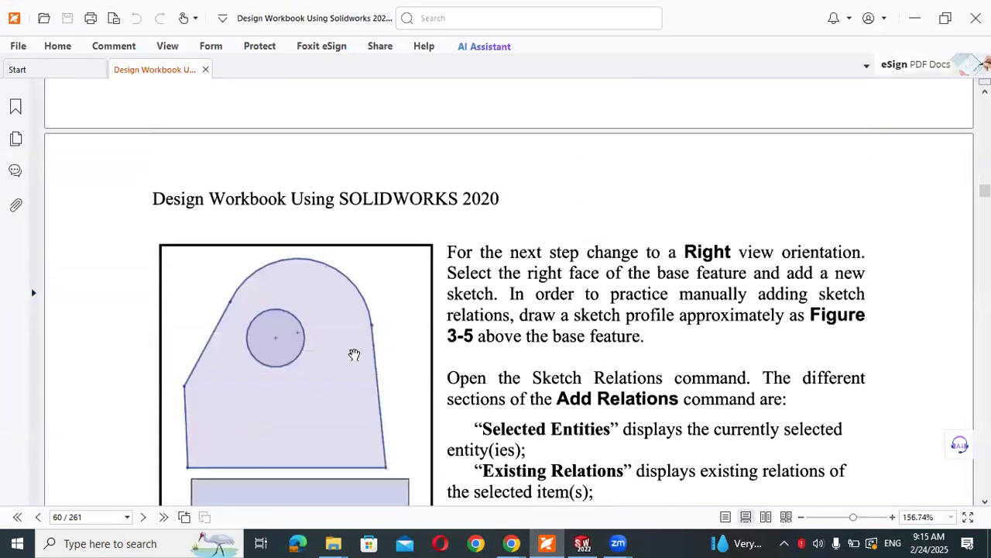
pyautogui.scroll(-5, 354, 354)
pyautogui.scroll(3, 354, 354)
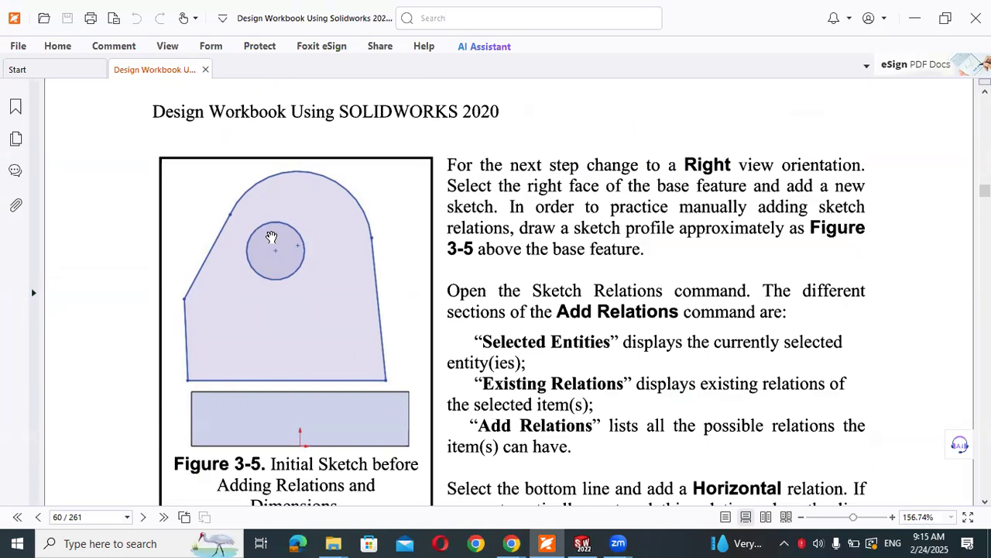
pyautogui.scroll(-1, 271, 236)
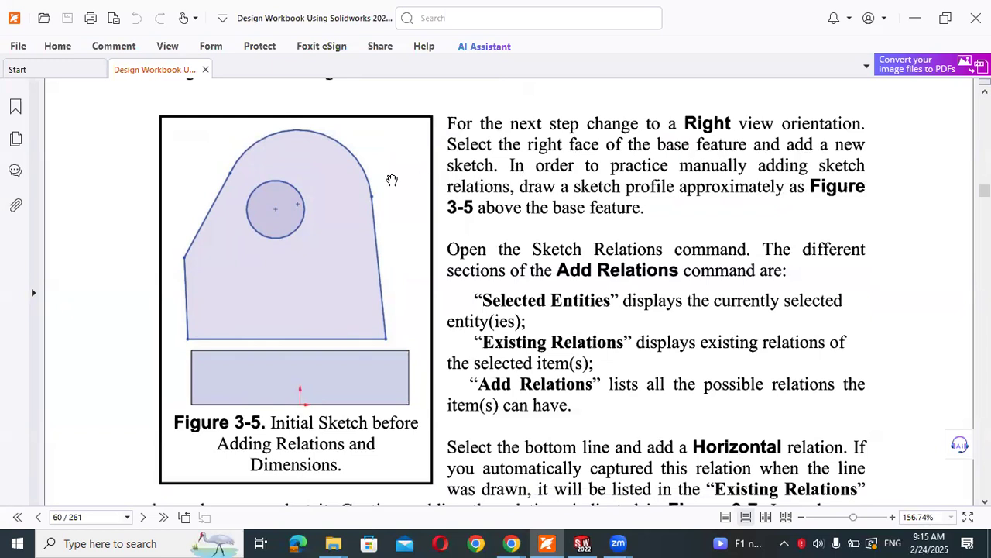
pyautogui.scroll(-6, 425, 195)
pyautogui.scroll(6, 370, 162)
pyautogui.scroll(-1, 363, 166)
pyautogui.scroll(-7, 403, 185)
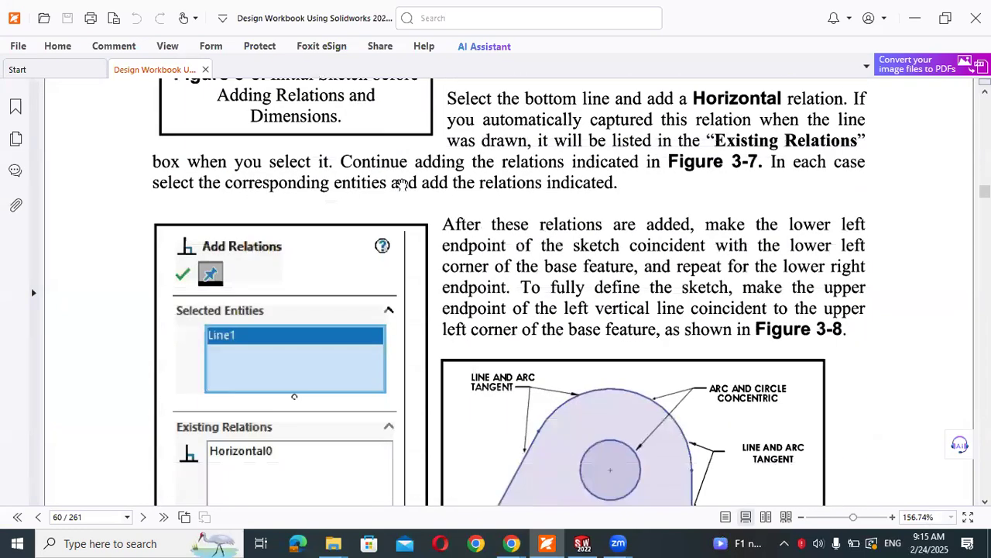
pyautogui.scroll(8, 400, 184)
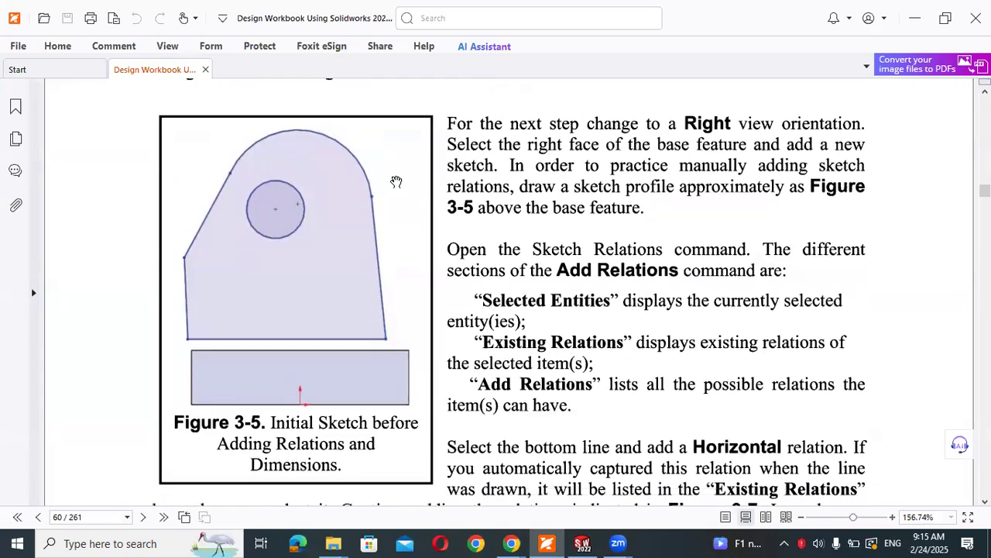
pyautogui.click(914, 17)
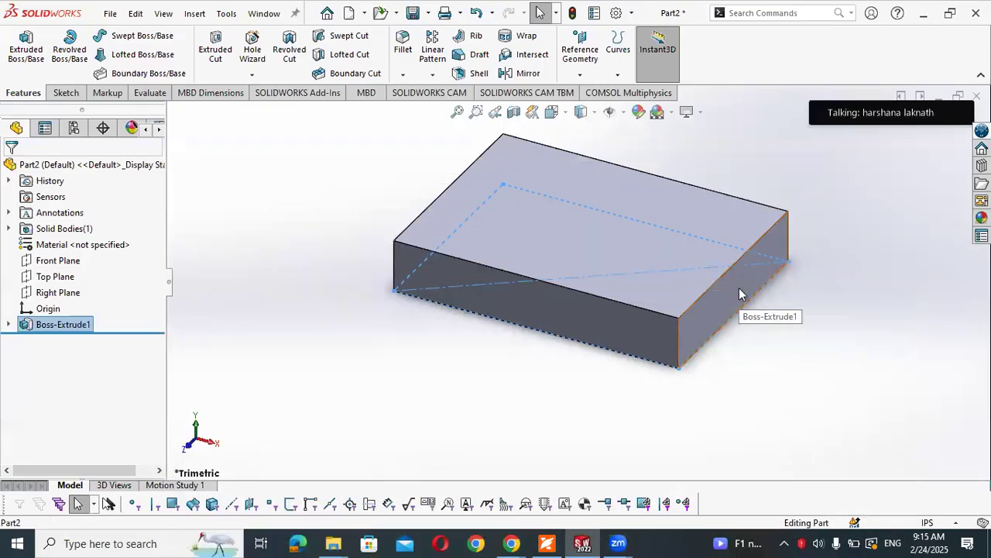
# Start a new sketch on the base's right end face with free space above it, and bring up Figure 3-5 in the workbook
pyautogui.click(739, 289)
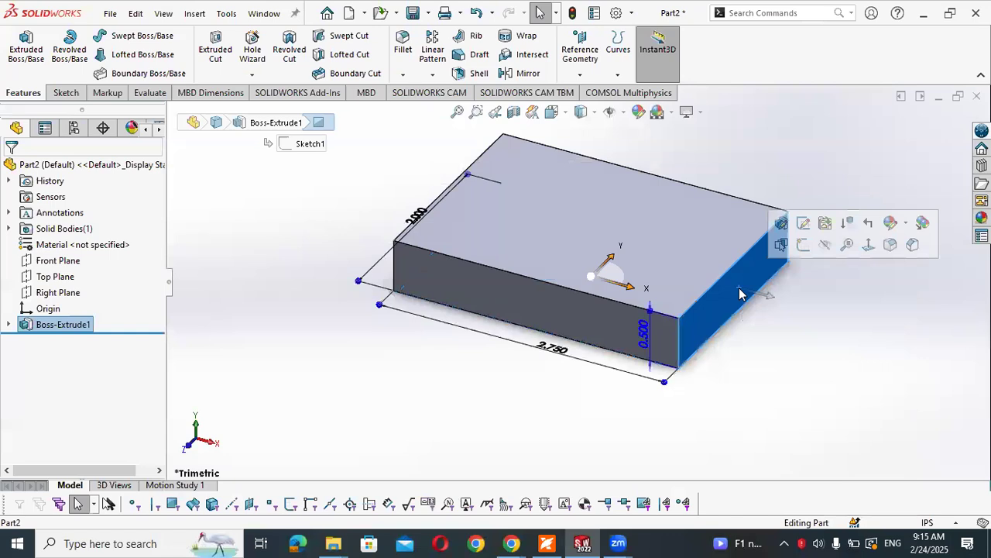
pyautogui.click(798, 245)
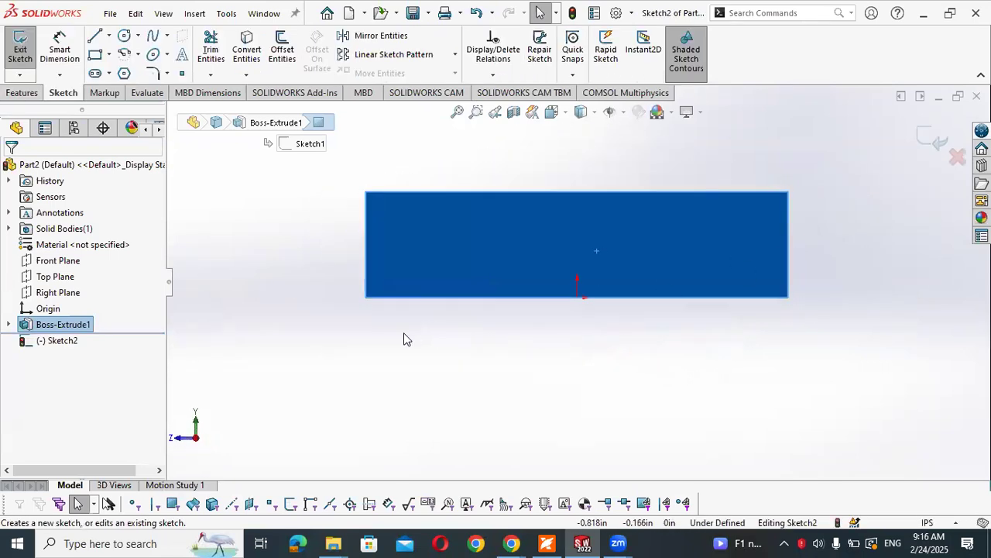
pyautogui.scroll(2, 458, 296)
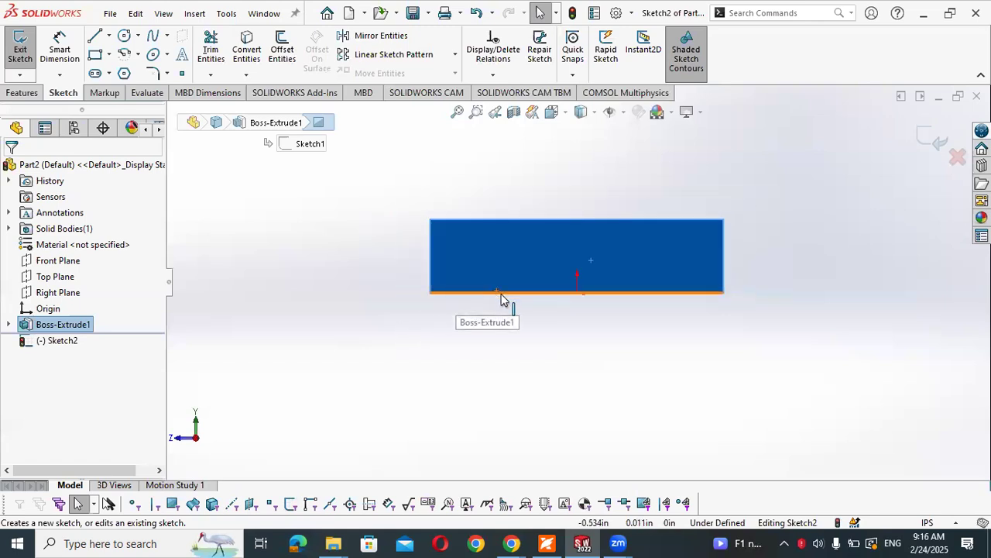
pyautogui.moveTo(510, 303)
pyautogui.keyDown('ctrl'); pyautogui.mouseDown(button='middle')
pyautogui.moveTo(512, 374)
pyautogui.moveTo(495, 444)
pyautogui.mouseUp(button='middle'); pyautogui.keyUp('ctrl')
pyautogui.scroll(1, 472, 413)
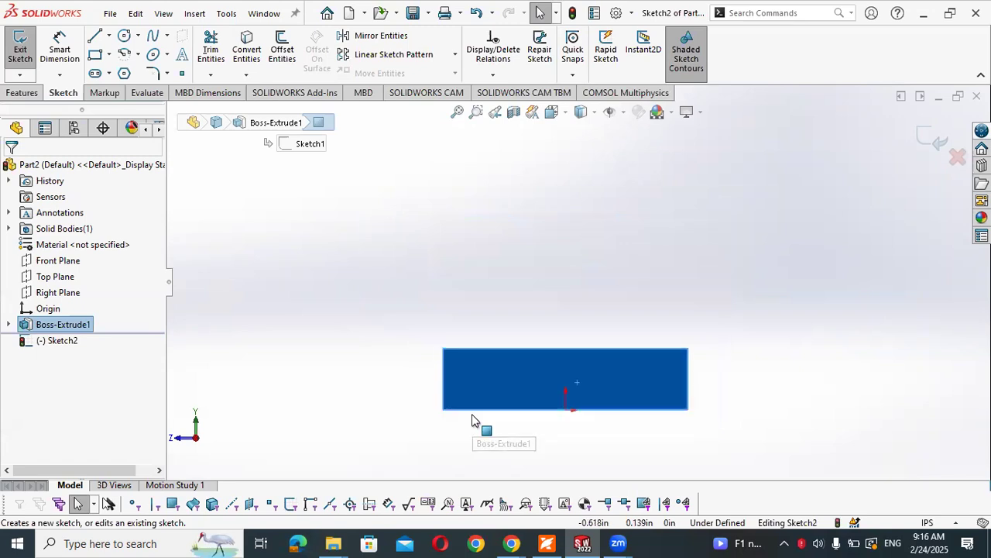
pyautogui.scroll(-2, 471, 414)
pyautogui.keyDown('ctrl'); pyautogui.moveTo(536, 362); pyautogui.dragTo(491, 419, button='middle'); pyautogui.keyUp('ctrl')
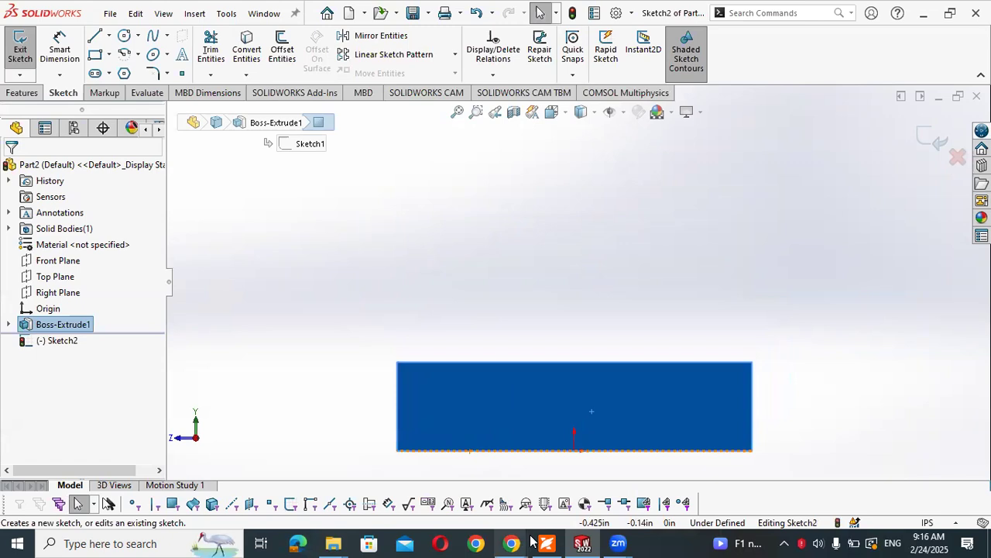
pyautogui.moveTo(511, 543)
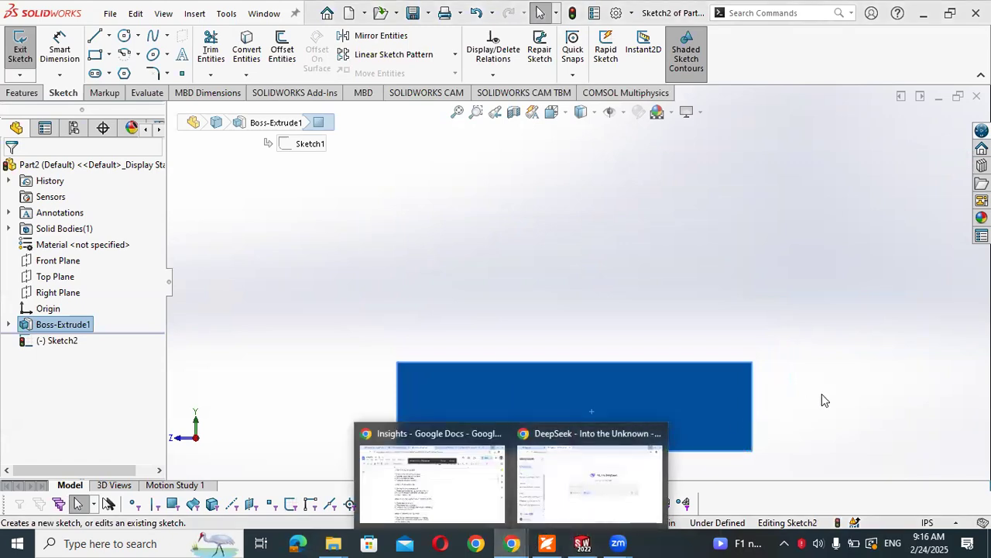
pyautogui.click(547, 542)
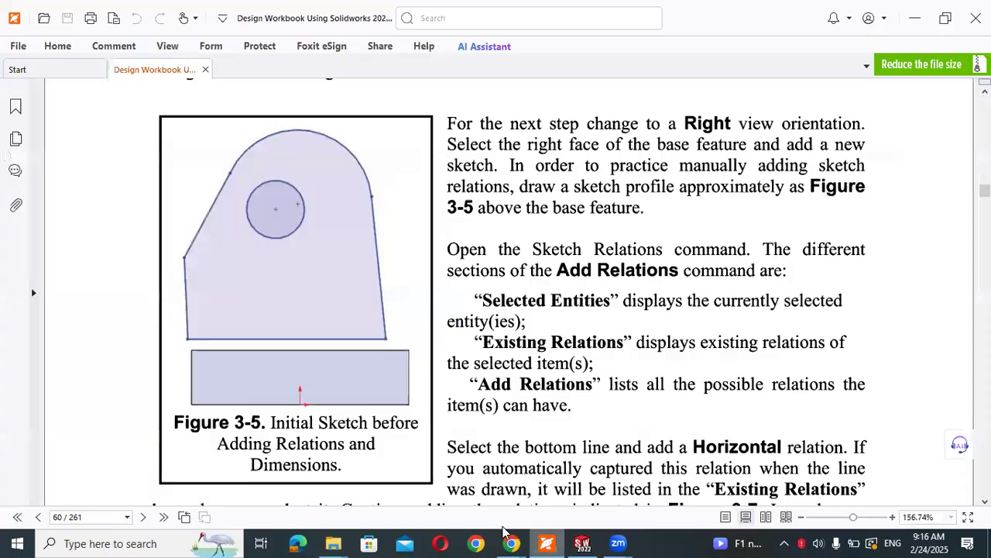
# Return to SOLIDWORKS and sketch the profile's horizontal bottom line, about 2.13 in long, just above the base
pyautogui.click(547, 542)
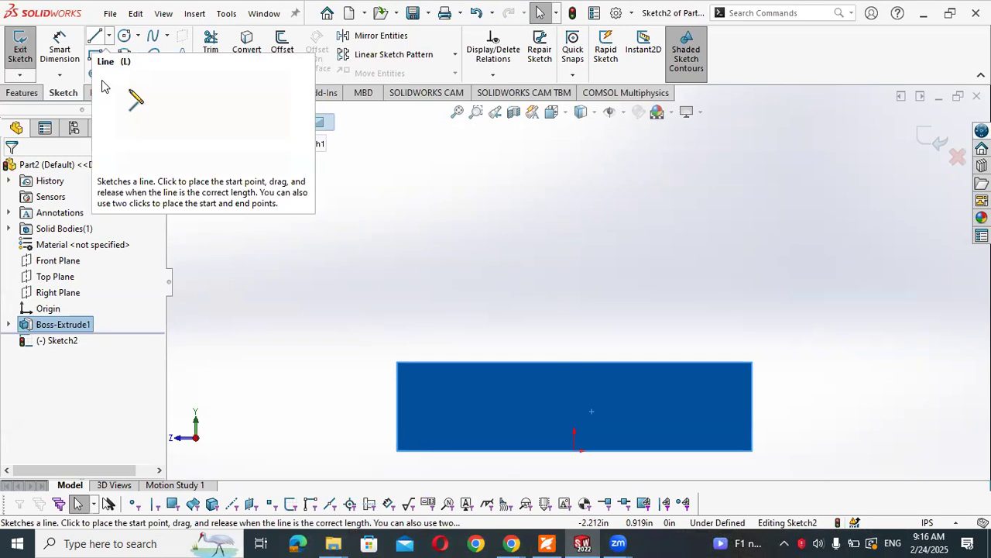
pyautogui.hotkey('alt', 'Tab')
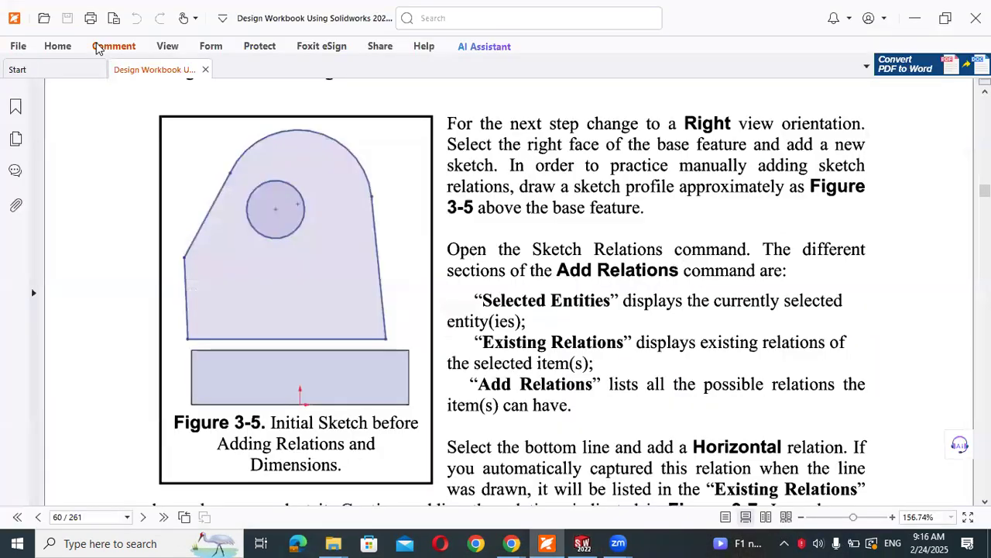
pyautogui.hotkey('alt', 'Tab')
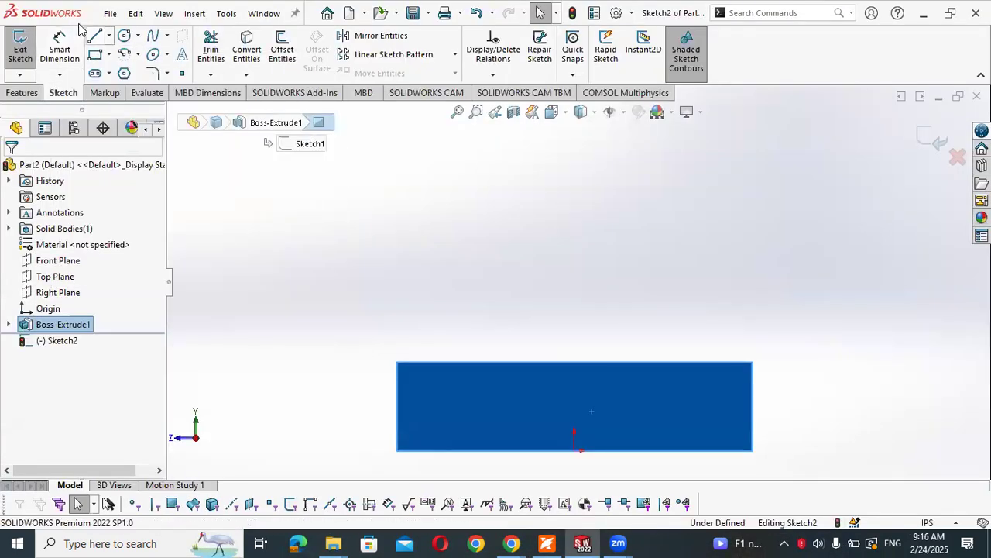
pyautogui.click(94, 36)
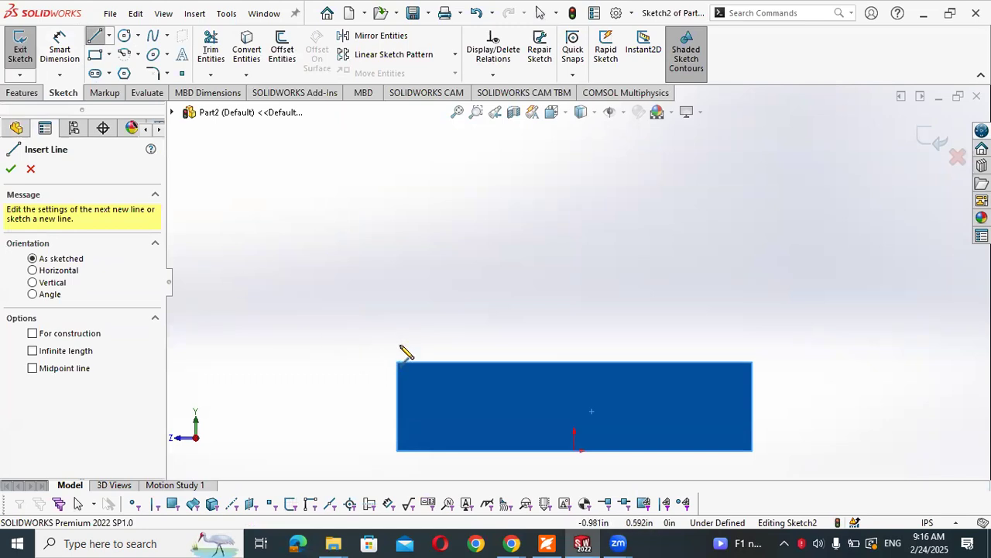
pyautogui.click(387, 338)
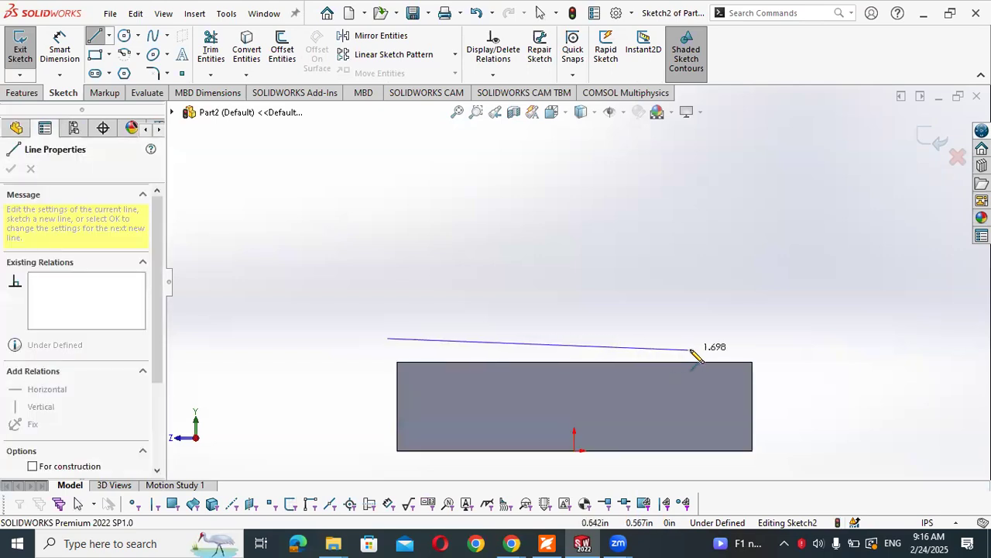
pyautogui.click(767, 339)
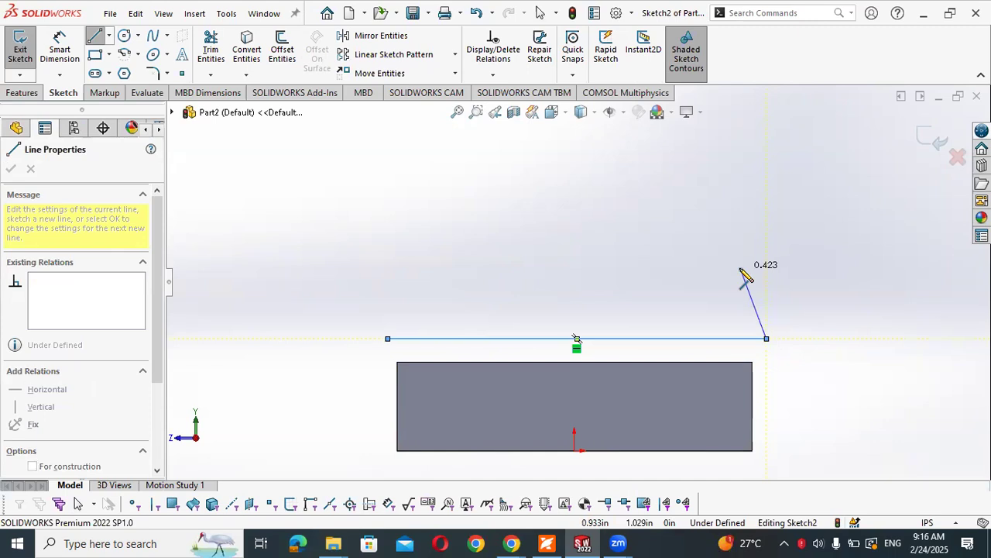
# Continue the profile with an inward-slanting right line and a tangent top arc of about 1.09 in radius, following Figure 3-5
pyautogui.hotkey('alt', 'Tab')
pyautogui.hotkey('alt', 'Tab')
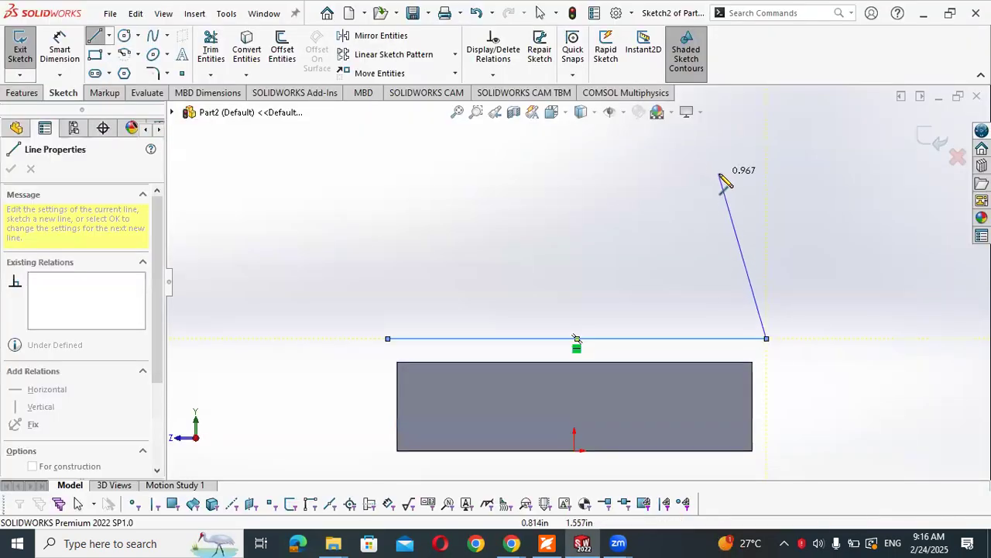
pyautogui.scroll(-2, 732, 195)
pyautogui.scroll(2, 732, 196)
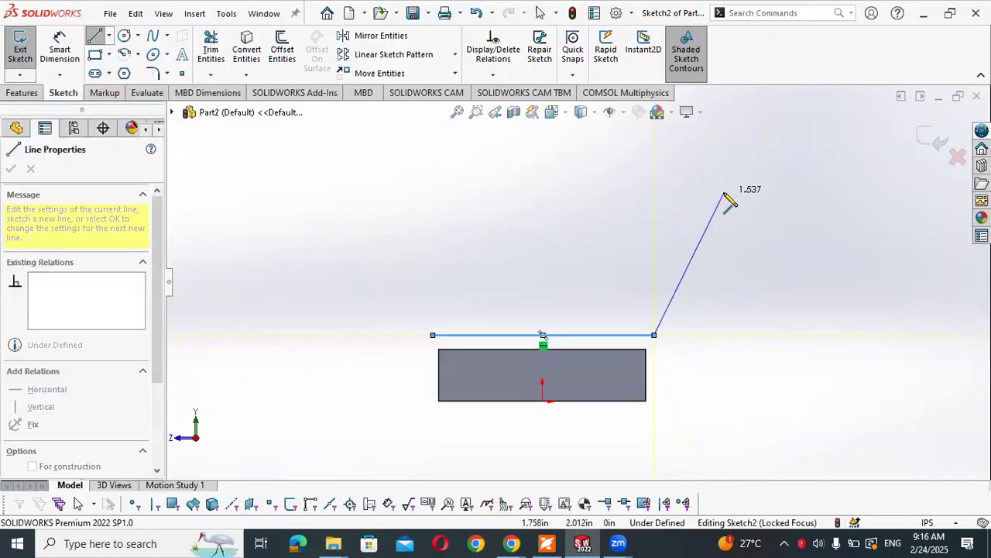
pyautogui.click(622, 208)
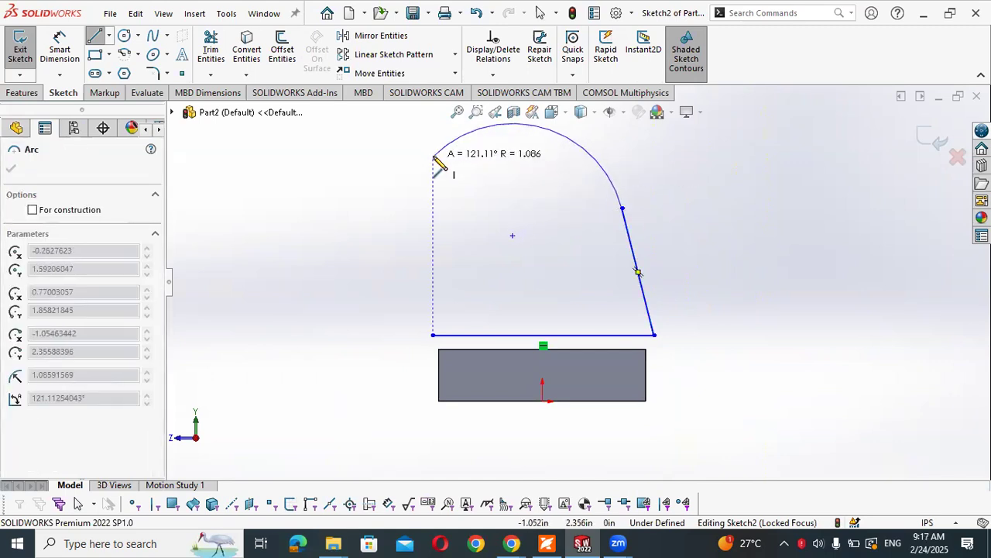
pyautogui.click(427, 162)
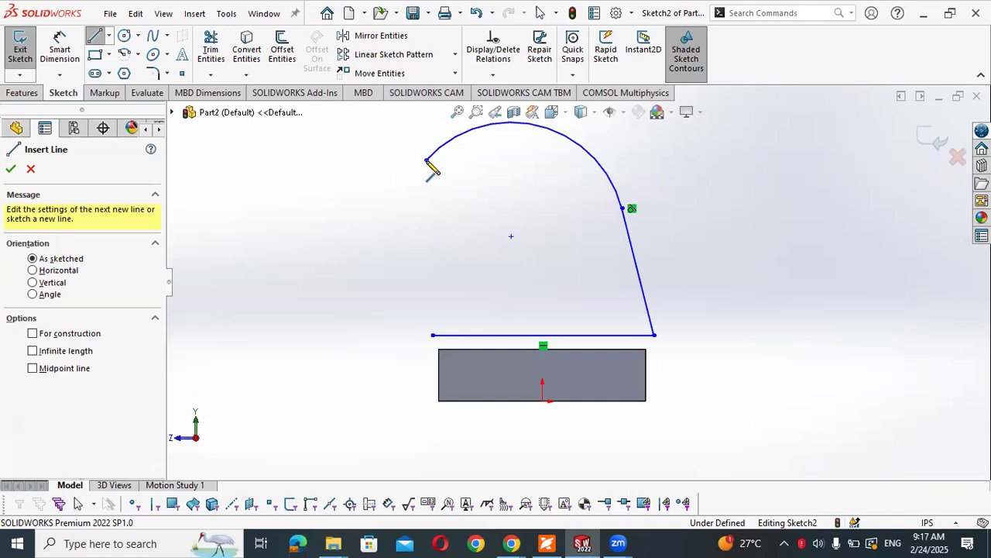
pyautogui.hotkey('alt', 'Tab')
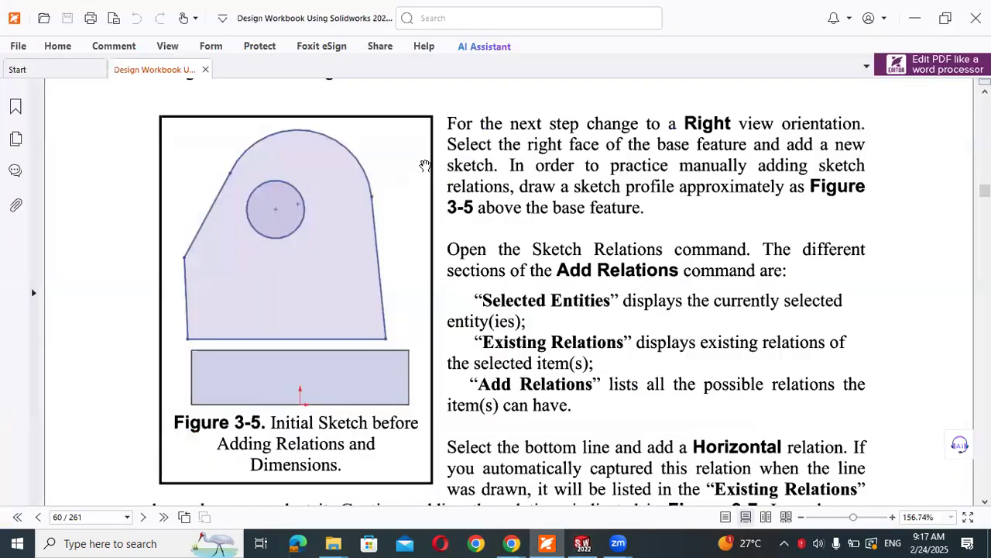
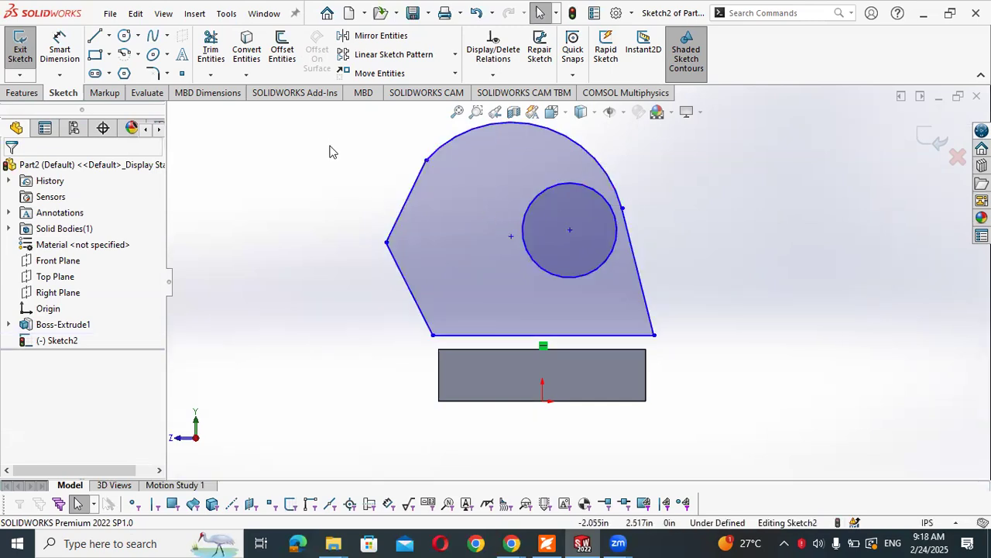
# Check the bottom line's horizontal relation, and make the profile's lower left line and right line vertical
pyautogui.click(476, 336)
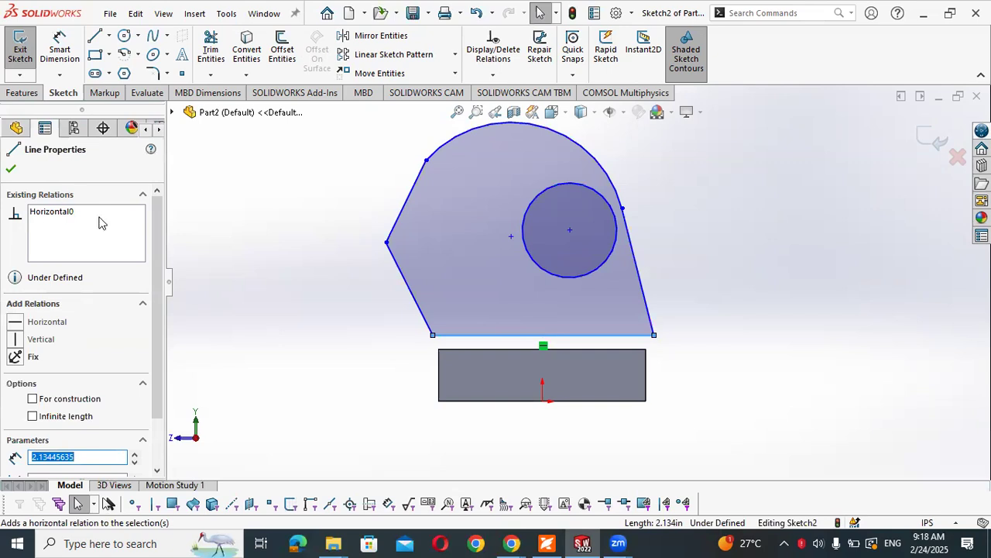
pyautogui.click(412, 293)
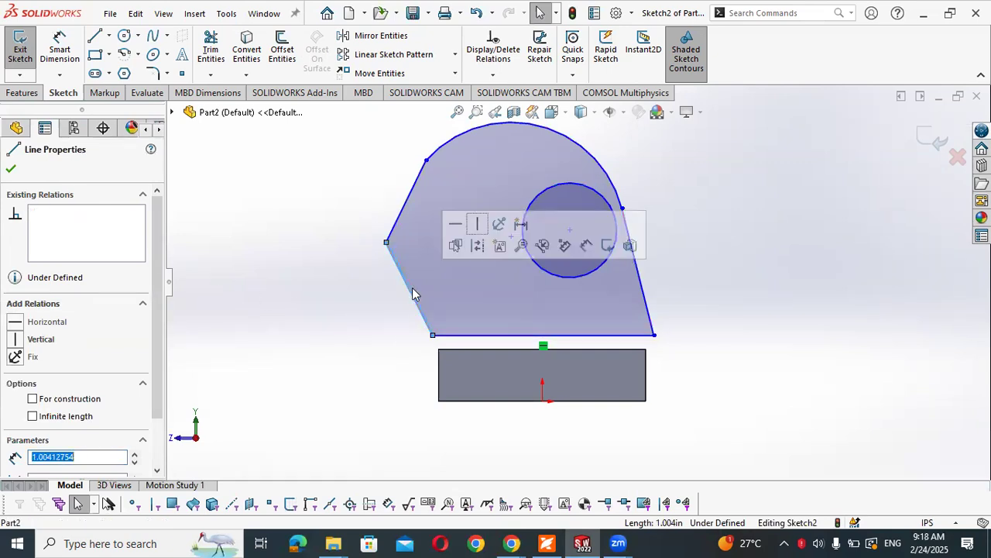
pyautogui.click(477, 225)
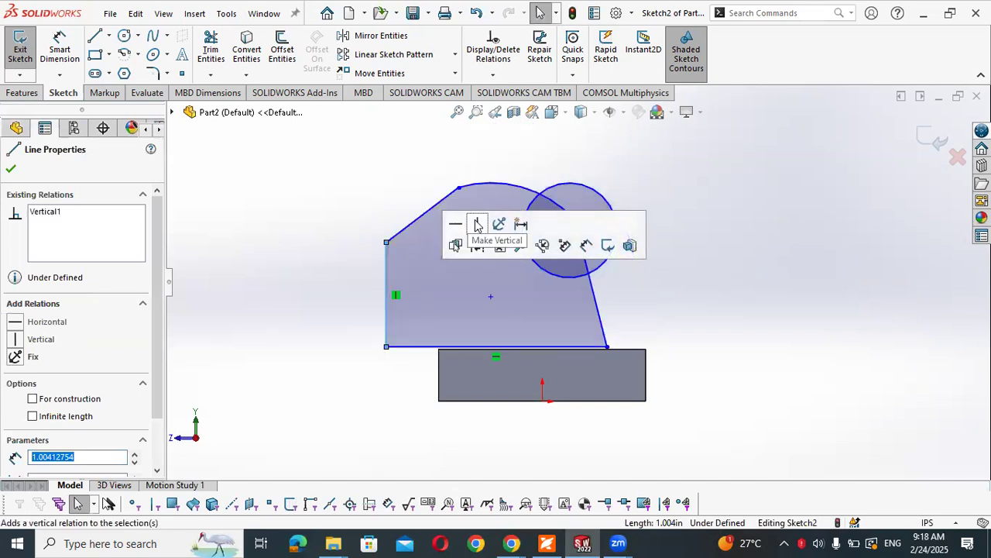
pyautogui.click(592, 297)
pyautogui.click(652, 227)
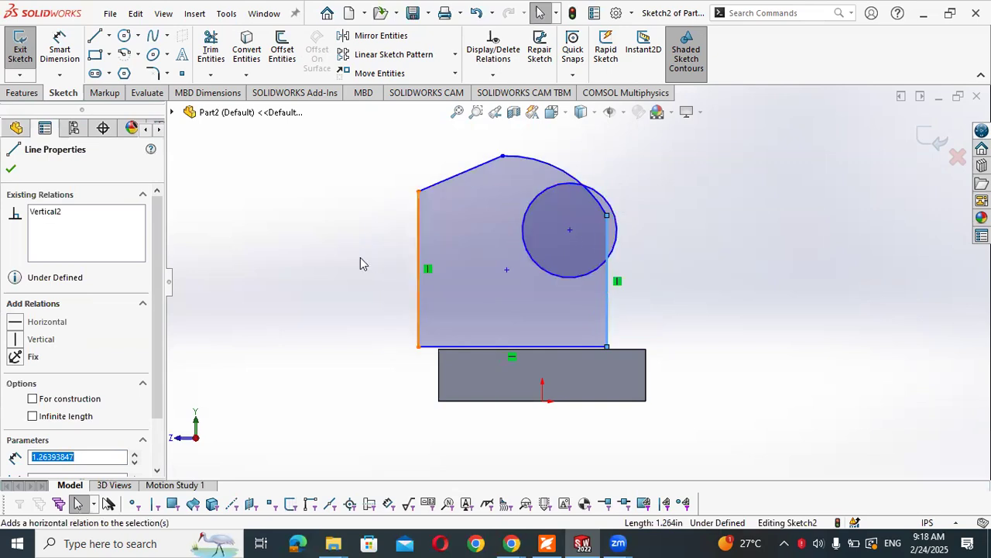
# Make the hole circle concentric with the profile's top arc
pyautogui.click(526, 225)
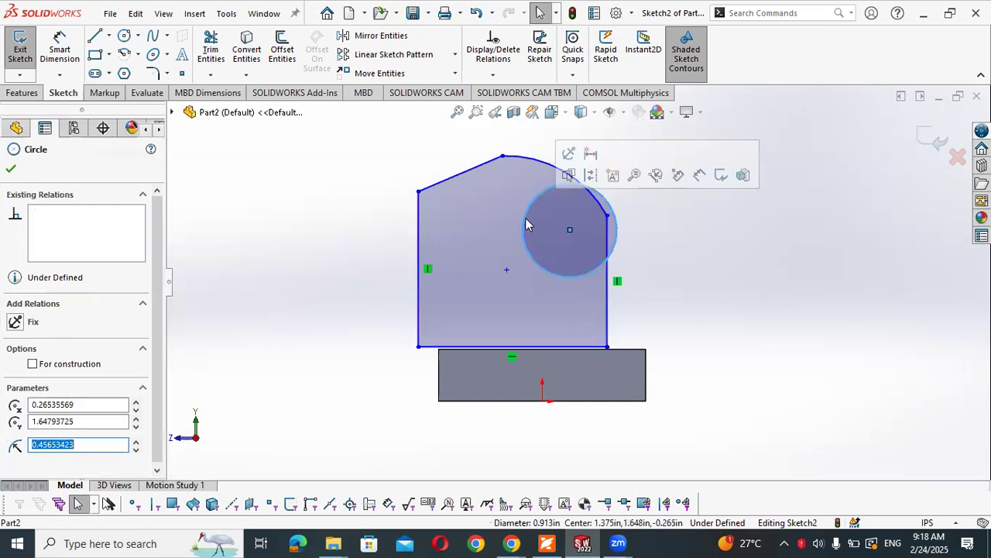
pyautogui.keyDown('ctrl'); pyautogui.click(542, 159); pyautogui.keyUp('ctrl')
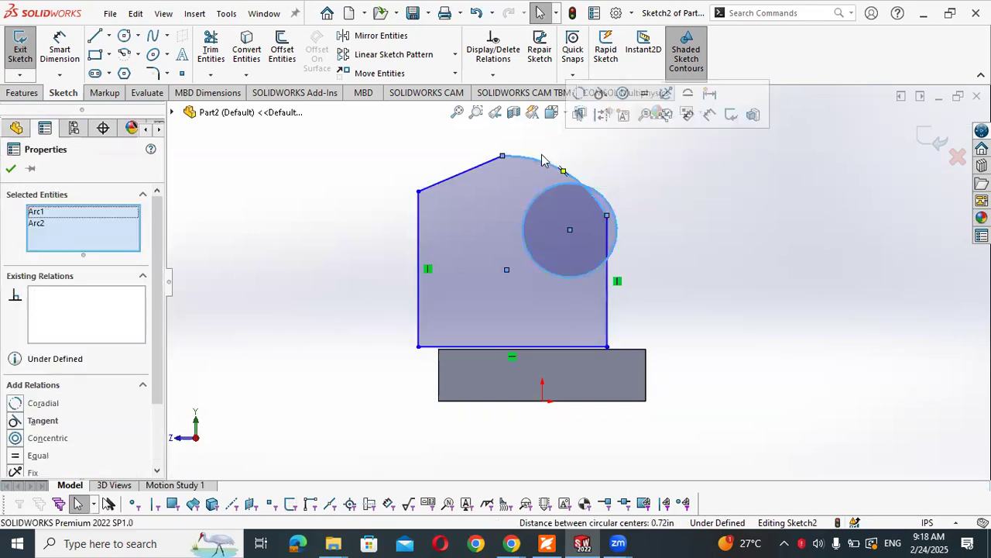
pyautogui.click(622, 94)
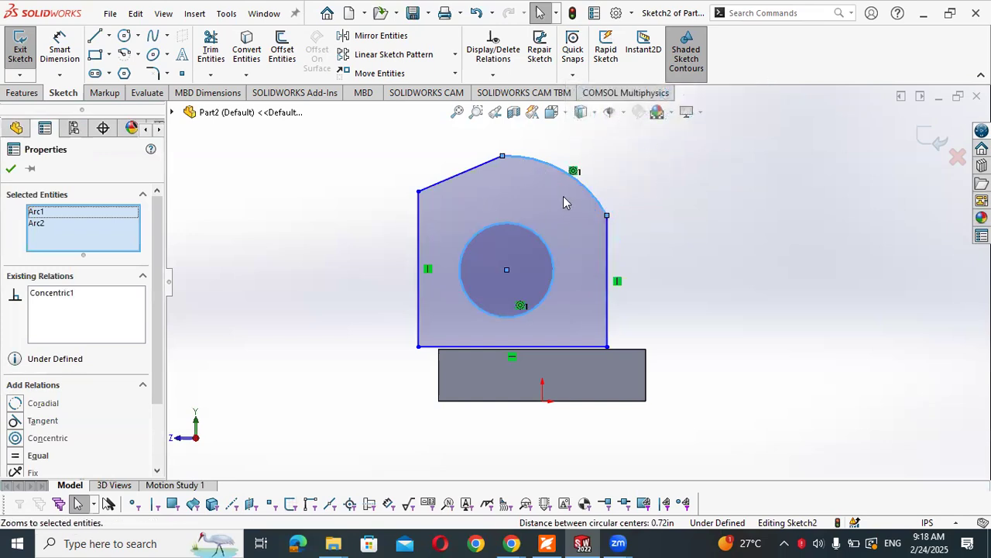
# Following the workbook, add a tangent relation between the profile's upper-left slanted line and the top arc
pyautogui.hotkey('alt', 'Tab')
pyautogui.hotkey('alt', 'Tab')
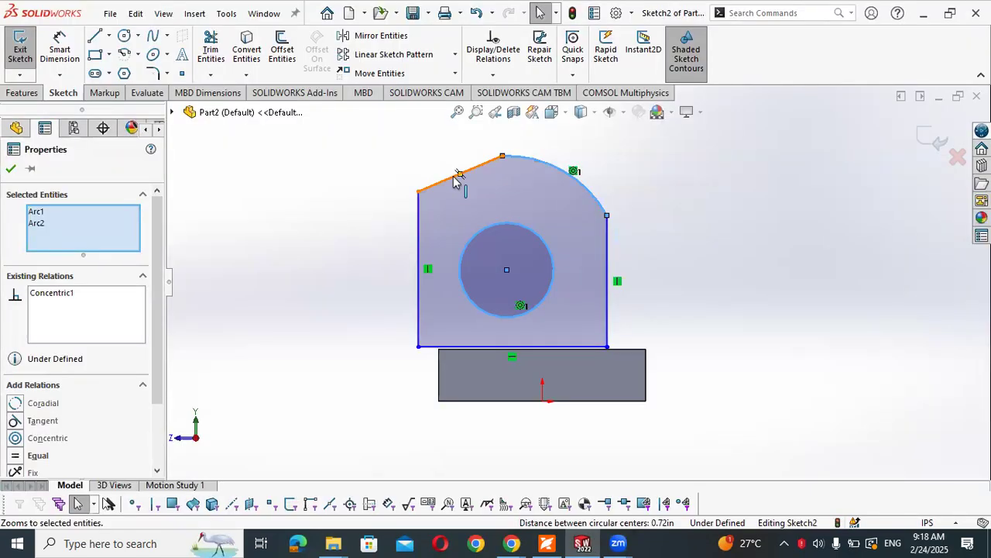
pyautogui.click(457, 180)
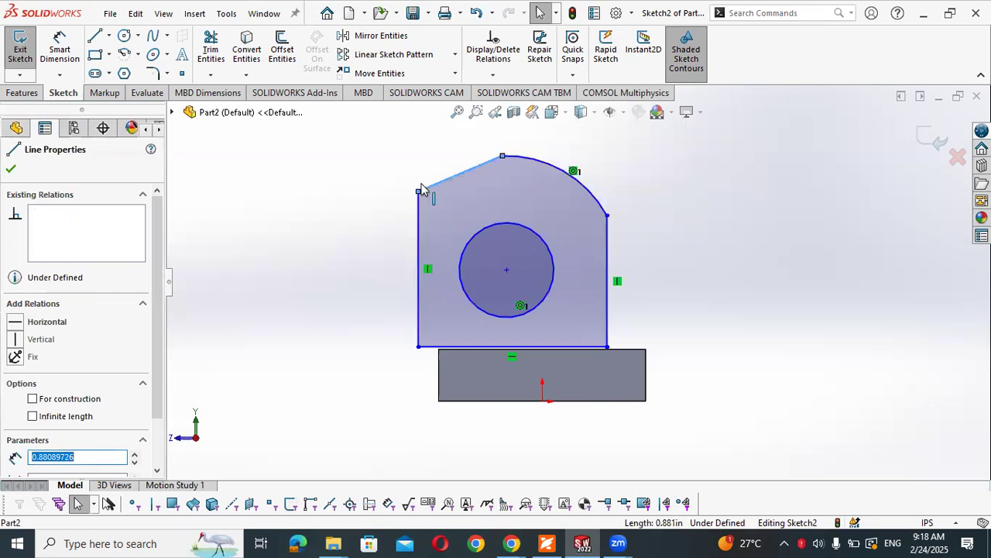
pyautogui.click(531, 164)
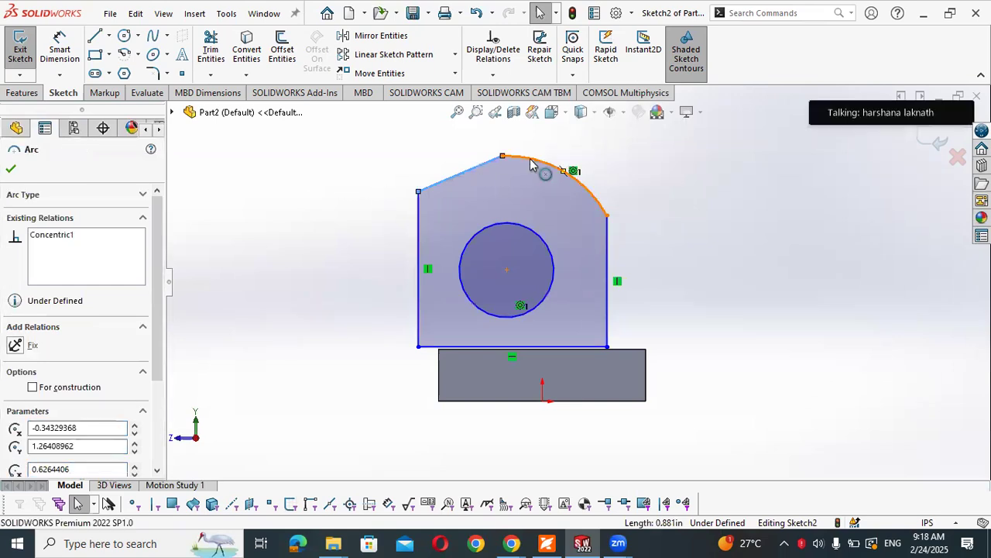
pyautogui.keyDown('ctrl'); pyautogui.click(472, 169); pyautogui.keyUp('ctrl')
pyautogui.click(329, 198)
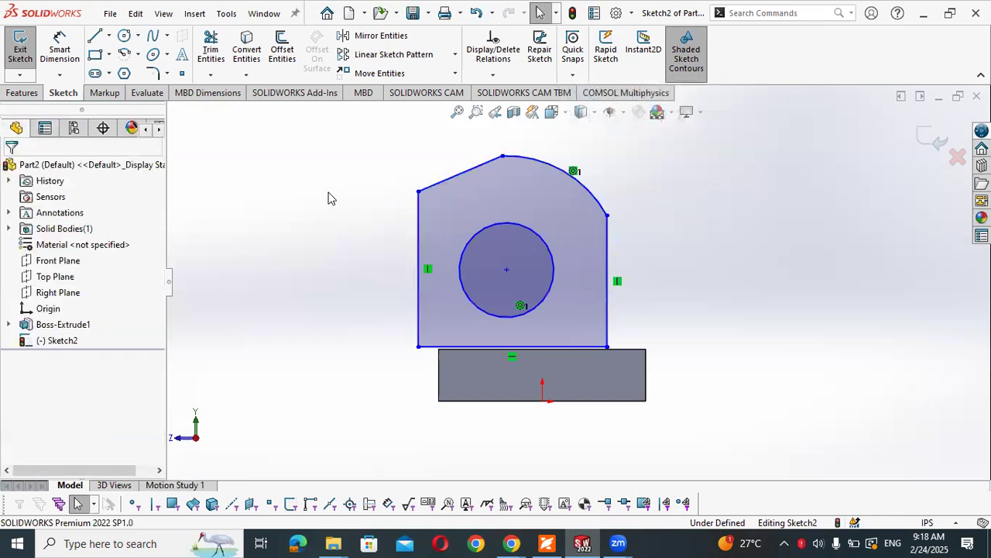
pyautogui.click(480, 172)
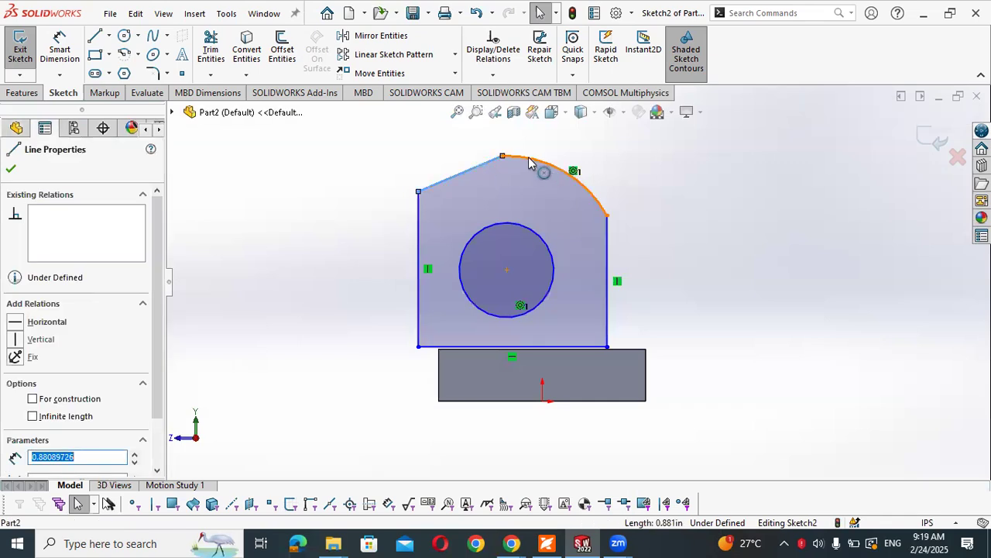
pyautogui.keyDown('ctrl'); pyautogui.click(530, 162); pyautogui.keyUp('ctrl')
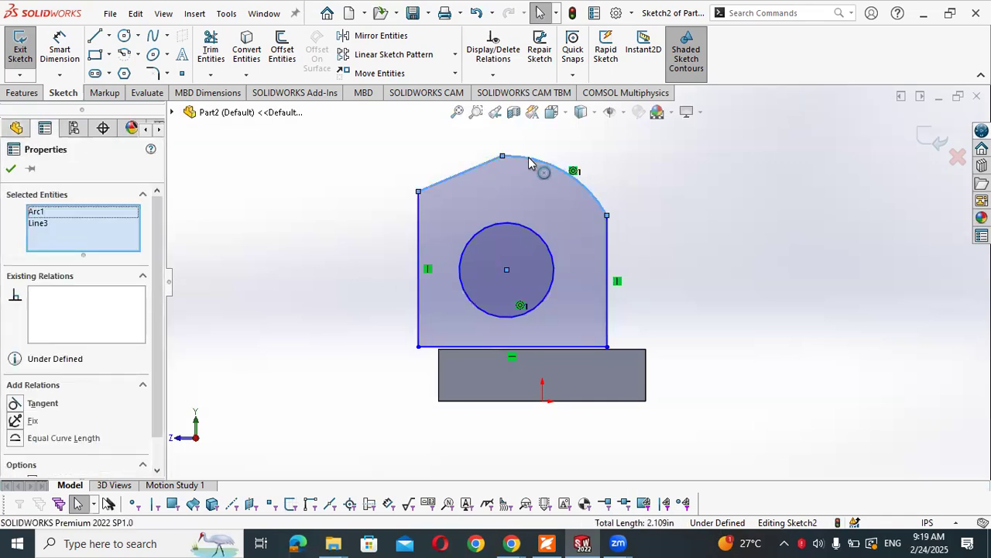
pyautogui.click(570, 94)
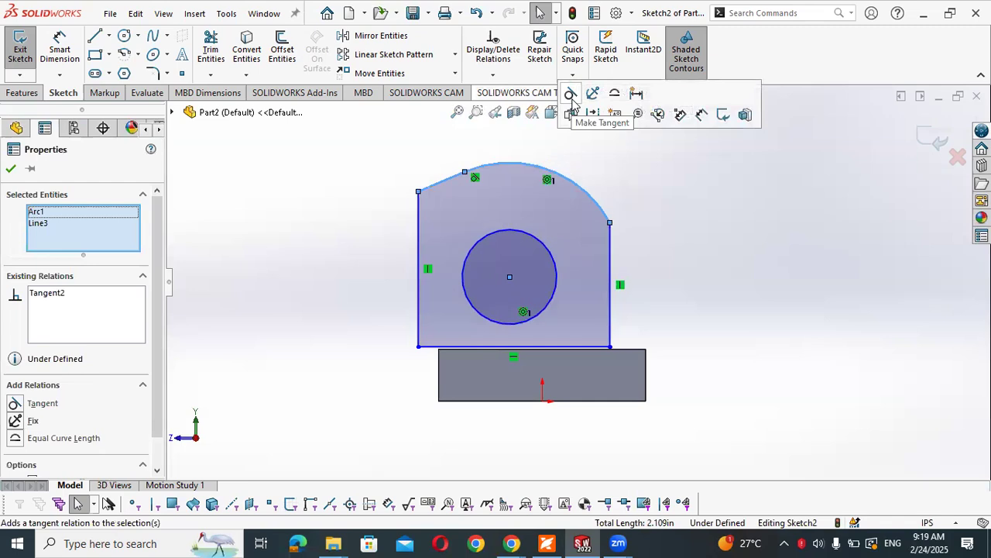
# Add a tangent relation between the top arc and the profile's right vertical line
pyautogui.click(660, 202)
pyautogui.click(600, 207)
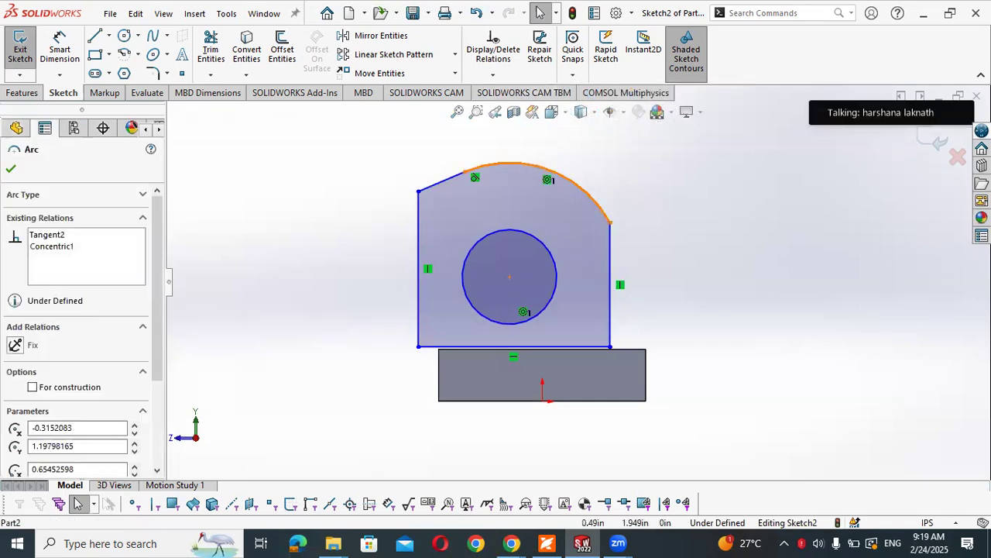
pyautogui.keyDown('ctrl'); pyautogui.click(613, 248); pyautogui.keyUp('ctrl')
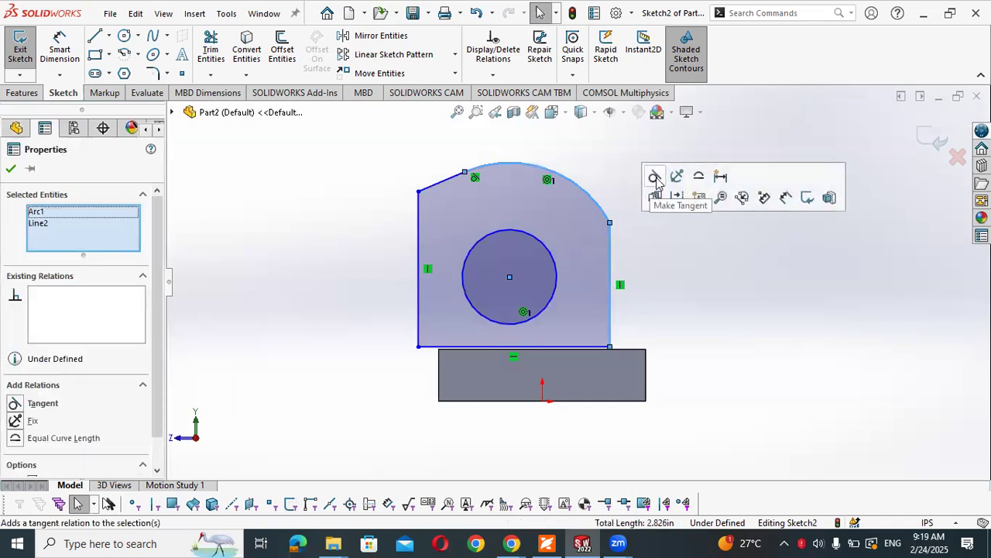
pyautogui.click(653, 176)
pyautogui.click(681, 260)
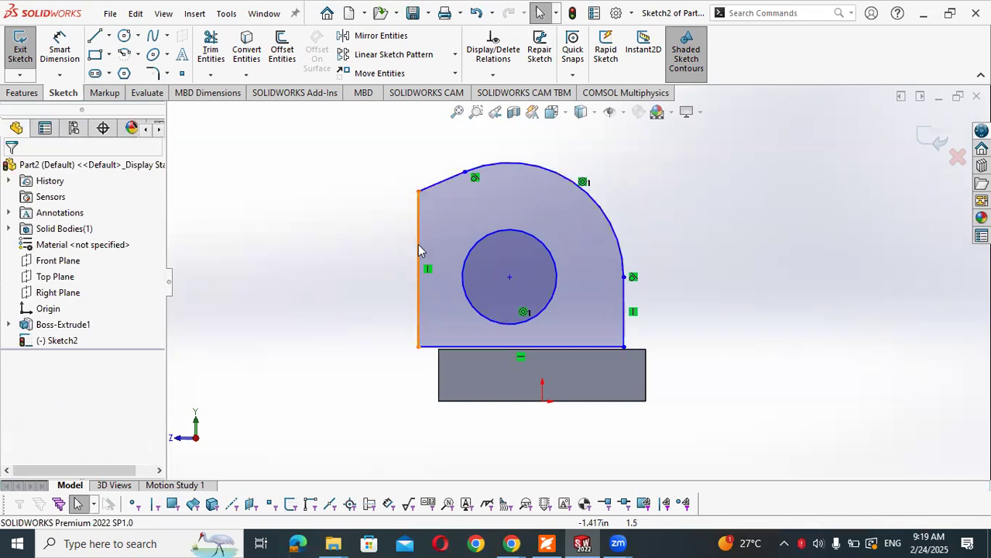
# Try to reshape the profile by moving the left line's upper endpoint downward, and undo the moves
pyautogui.moveTo(419, 192); pyautogui.dragTo(428, 291)
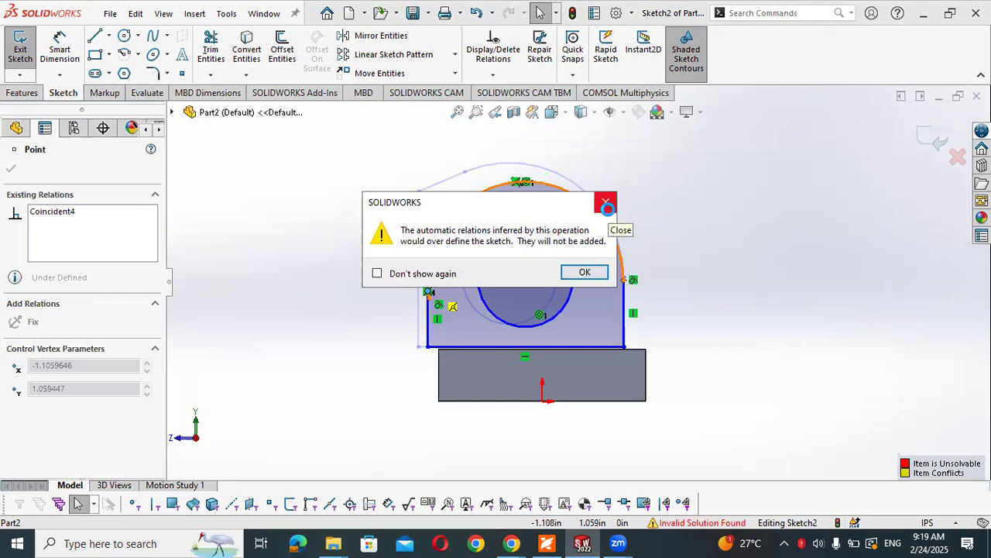
pyautogui.click(586, 271)
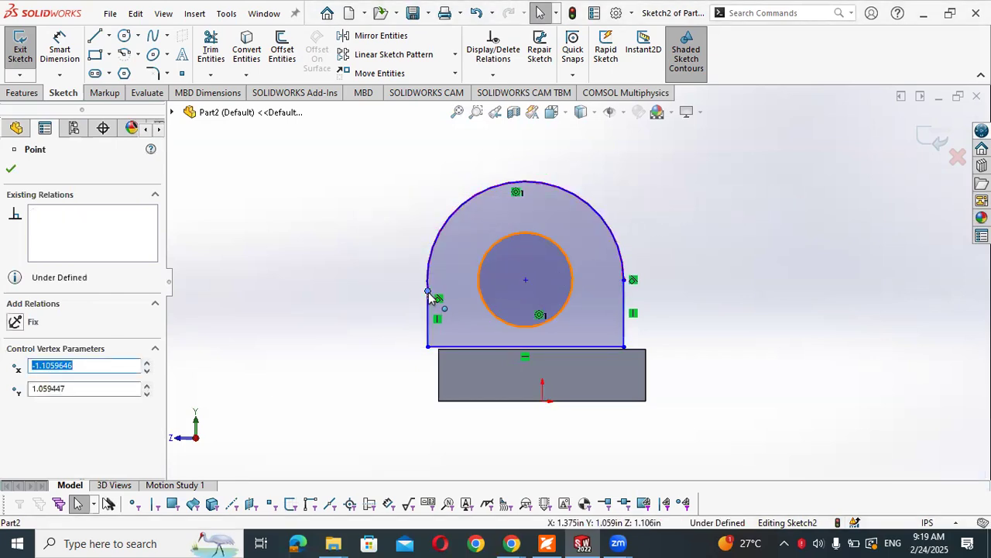
pyautogui.moveTo(428, 292); pyautogui.dragTo(412, 310)
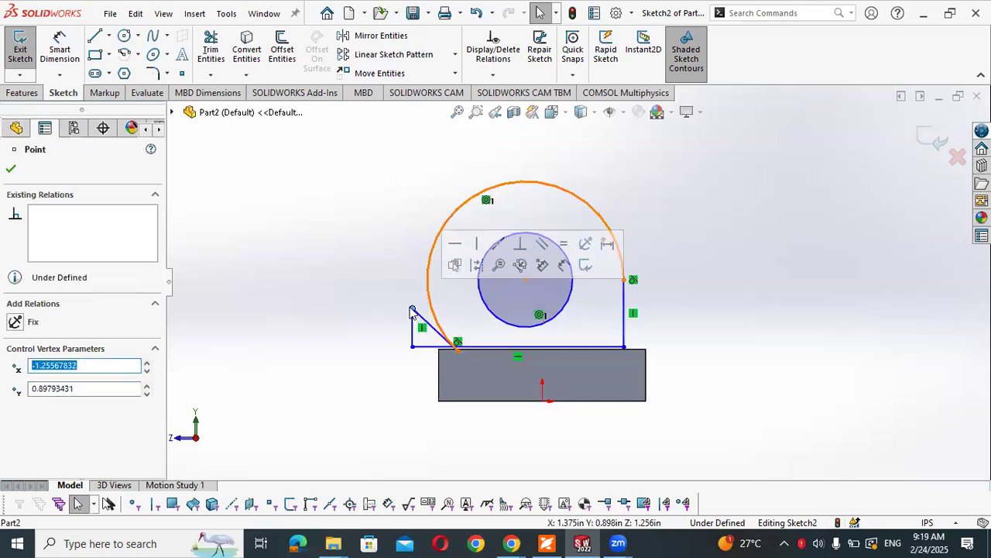
pyautogui.hotkey('ctrl', 'z')
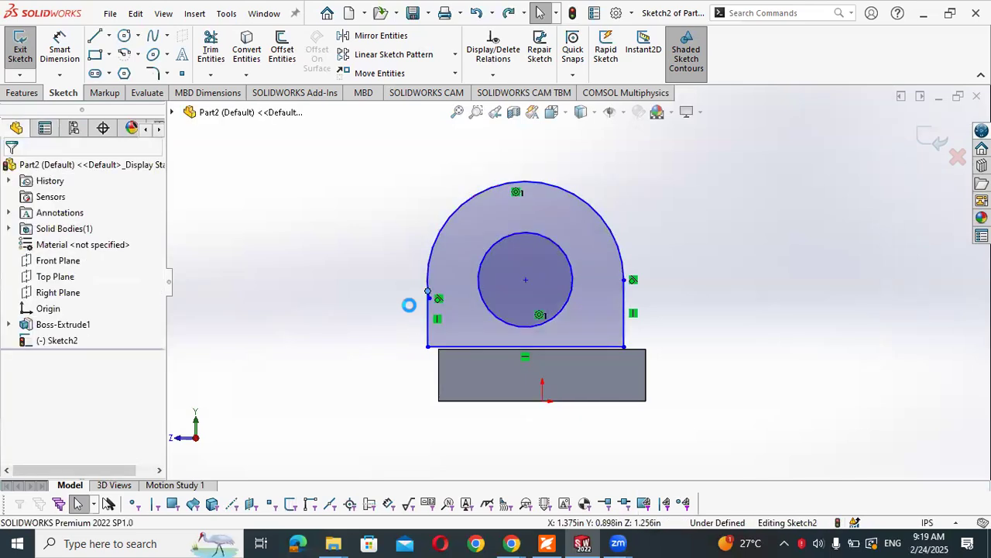
pyautogui.hotkey('ctrl', 'z')
pyautogui.click(867, 265)
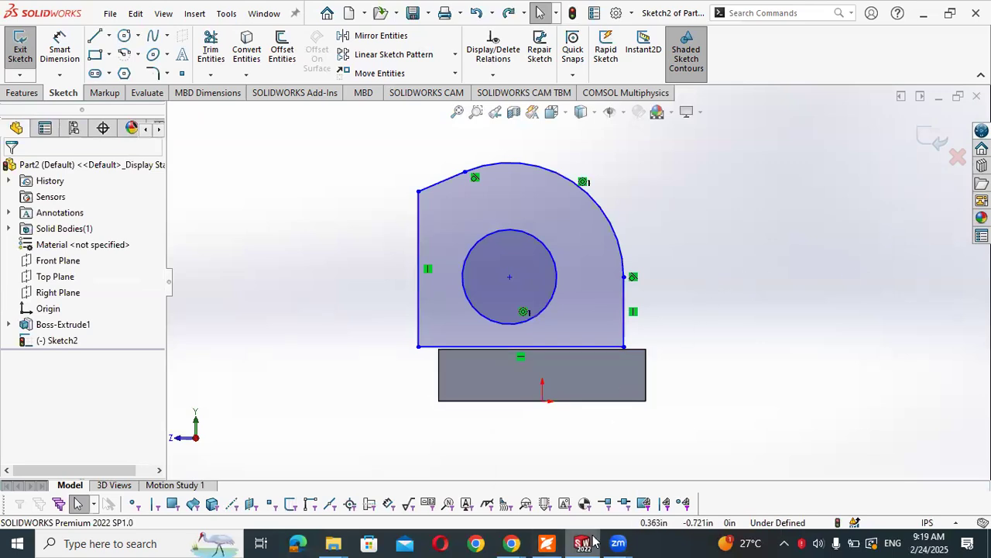
# Following Figure 3-8 in the workbook, make the profile's bottom line collinear with the base feature's bottom edge
pyautogui.click(547, 543)
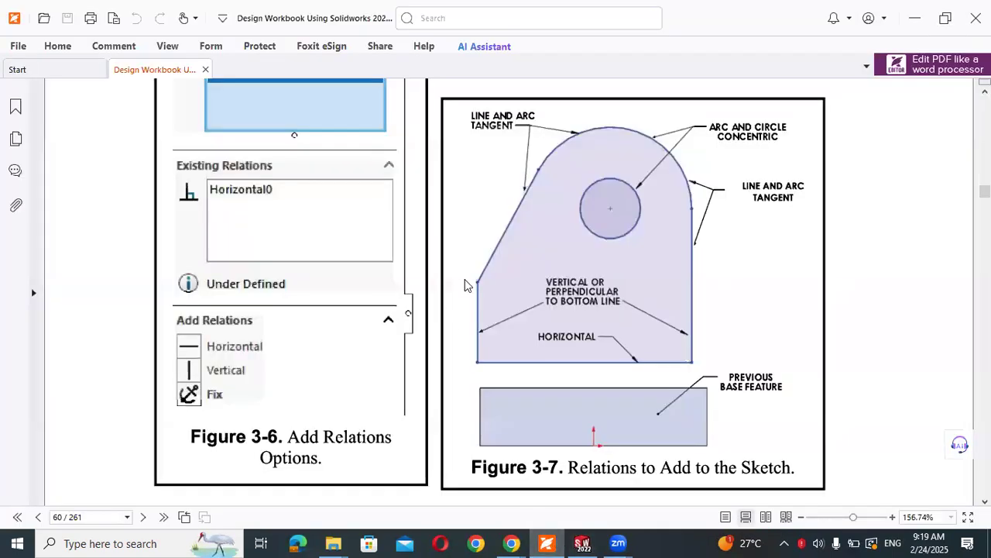
pyautogui.scroll(-8, 465, 285)
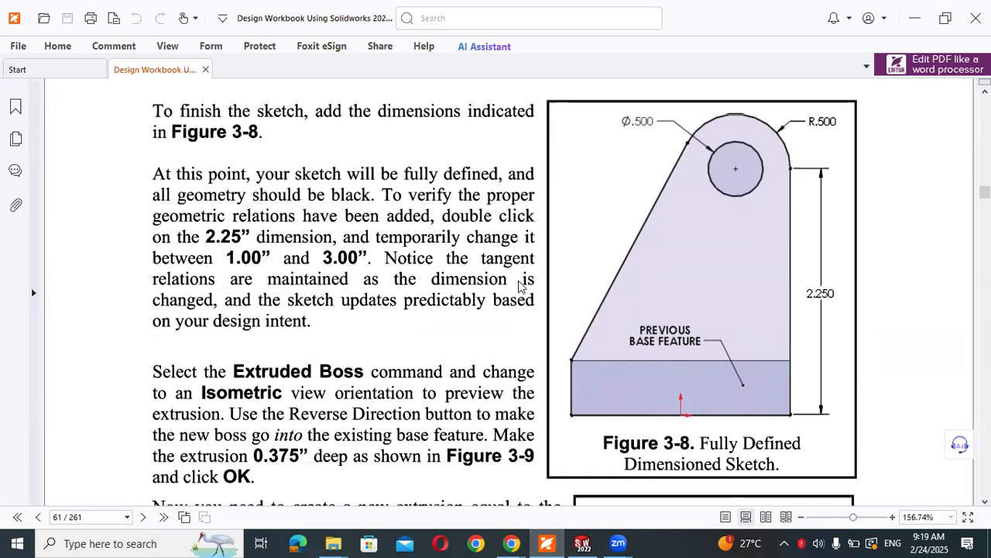
pyautogui.scroll(5, 521, 287)
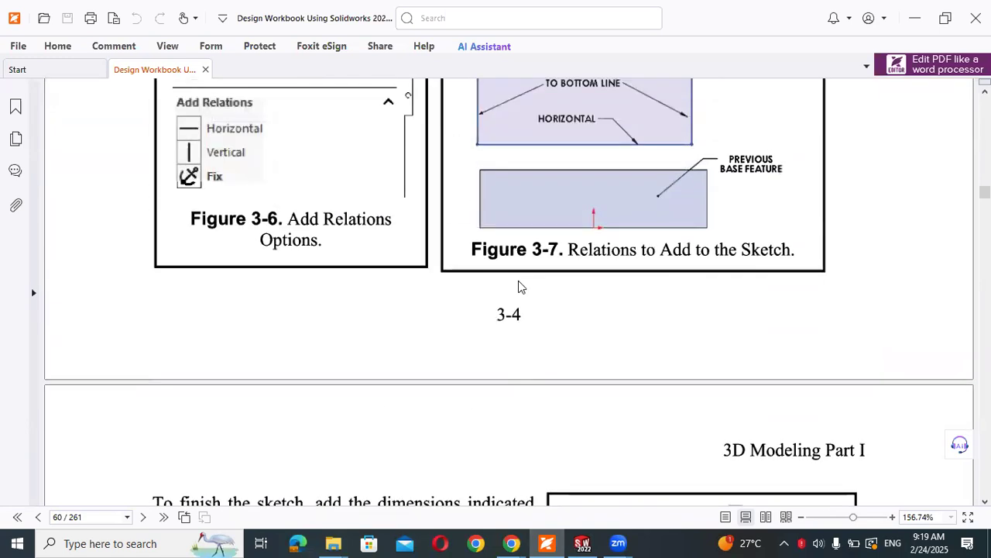
pyautogui.scroll(-5, 520, 286)
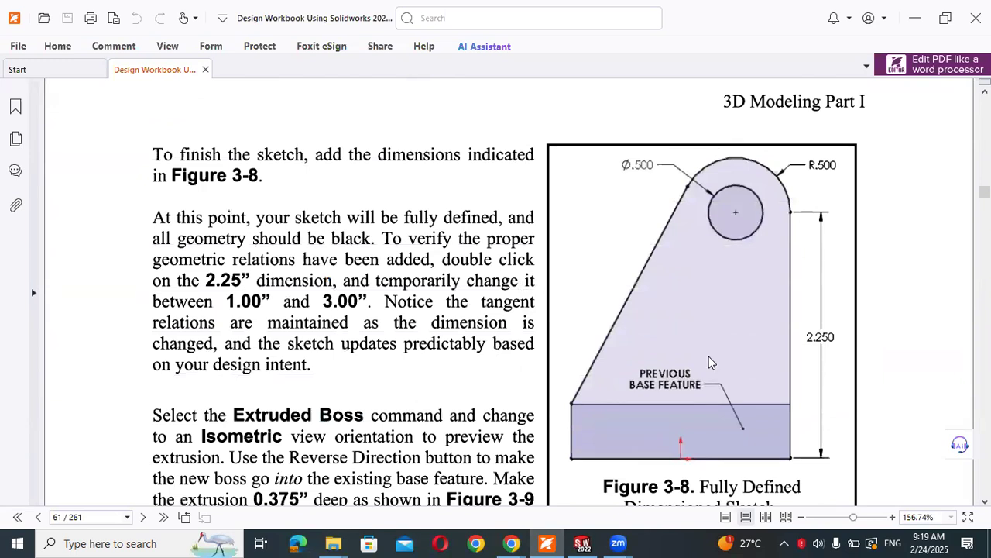
pyautogui.scroll(-1, 711, 363)
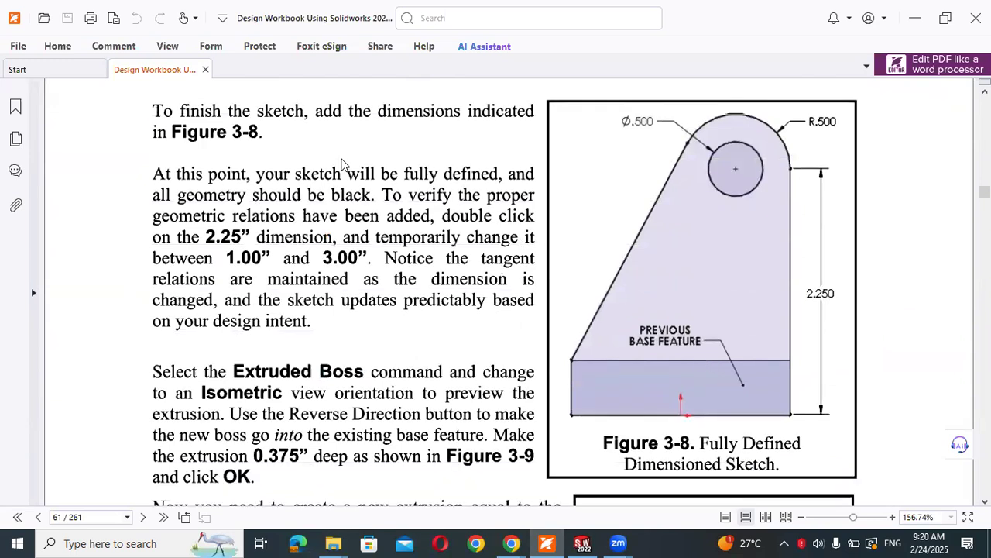
pyautogui.click(906, 22)
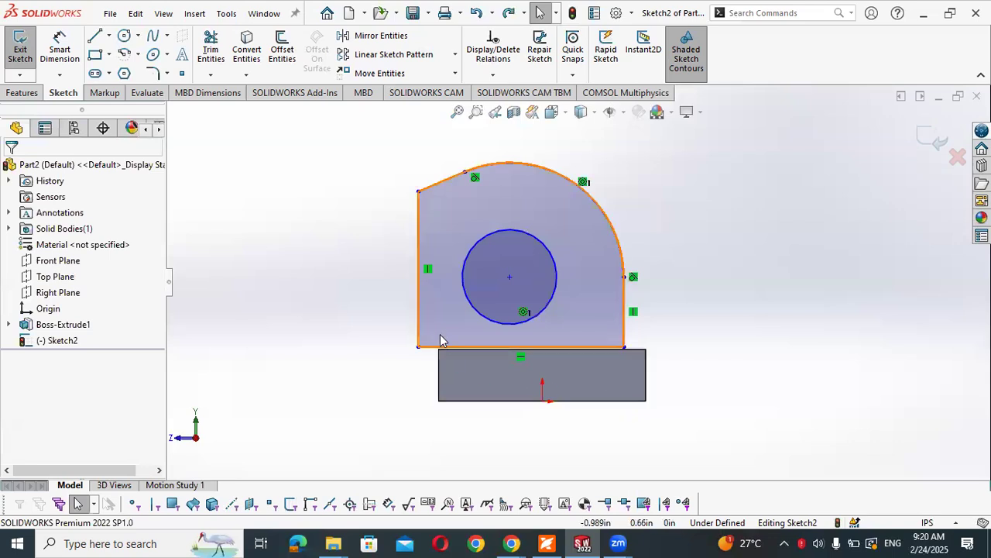
pyautogui.click(444, 348)
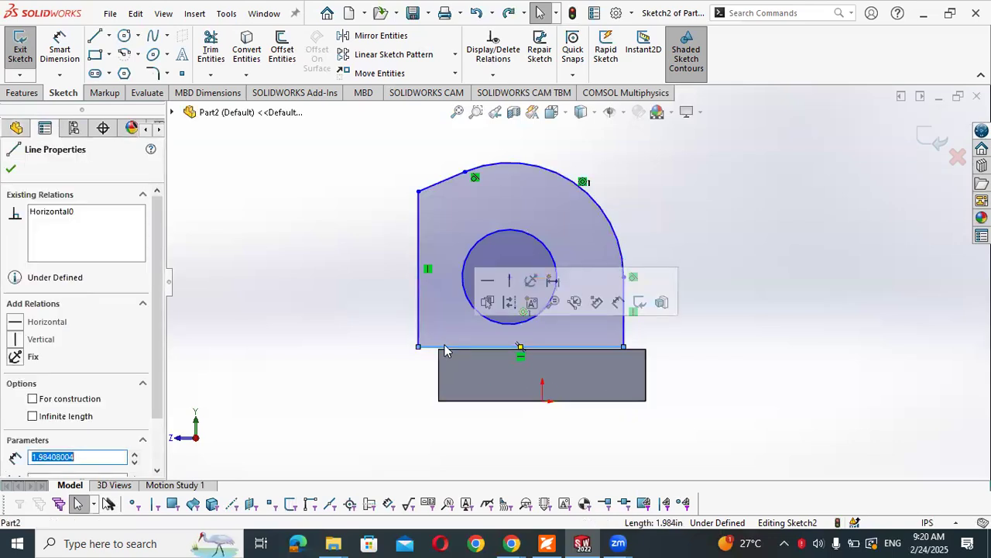
pyautogui.keyDown('ctrl'); pyautogui.click(489, 402); pyautogui.keyUp('ctrl')
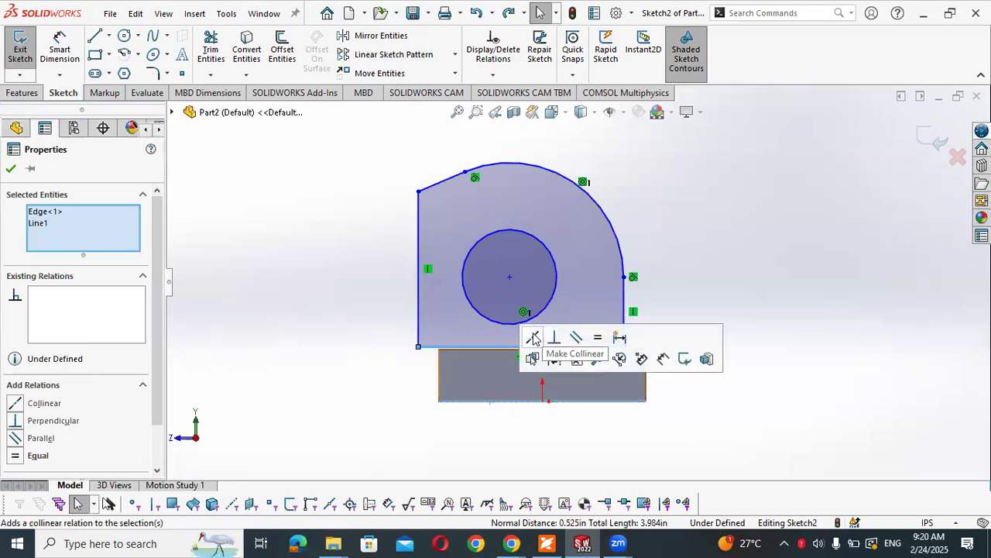
pyautogui.click(534, 338)
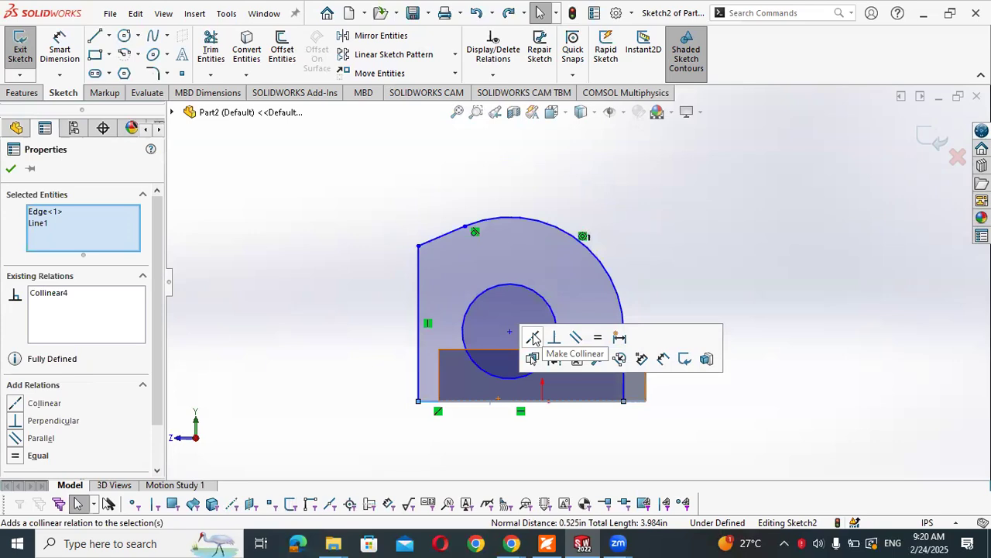
pyautogui.click(336, 353)
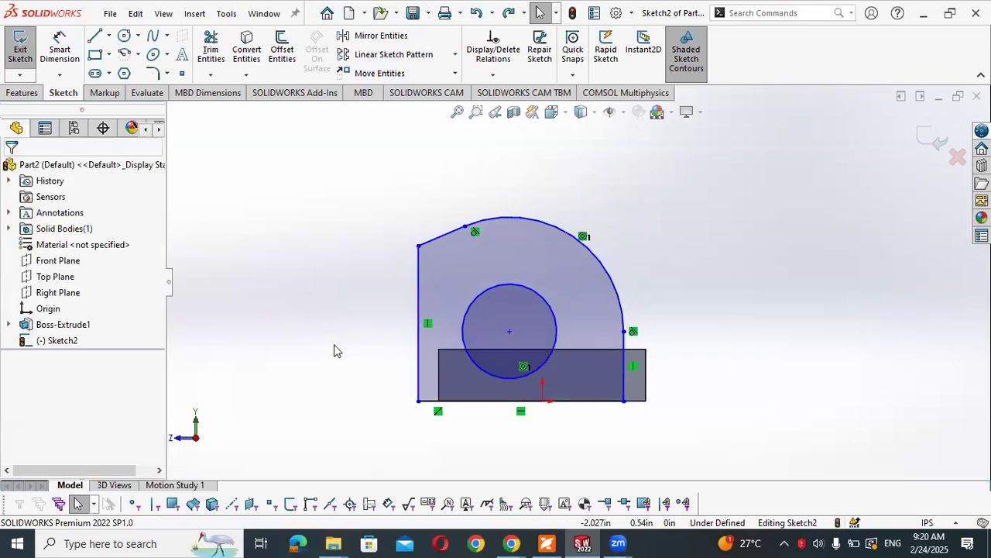
# Make the profile's lower-left corner coincident with the base feature's lower-left vertex
pyautogui.click(419, 402)
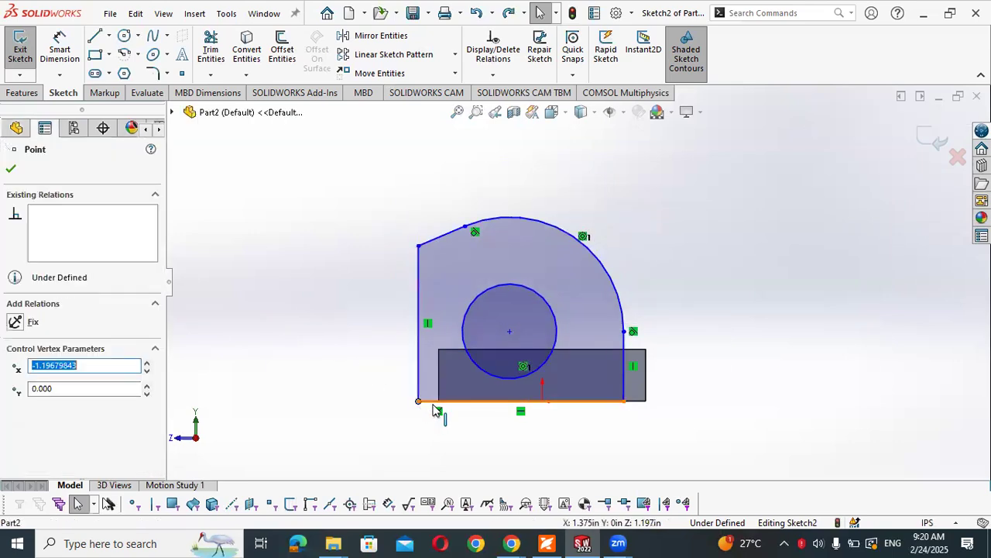
pyautogui.keyDown('ctrl'); pyautogui.click(438, 403); pyautogui.keyUp('ctrl')
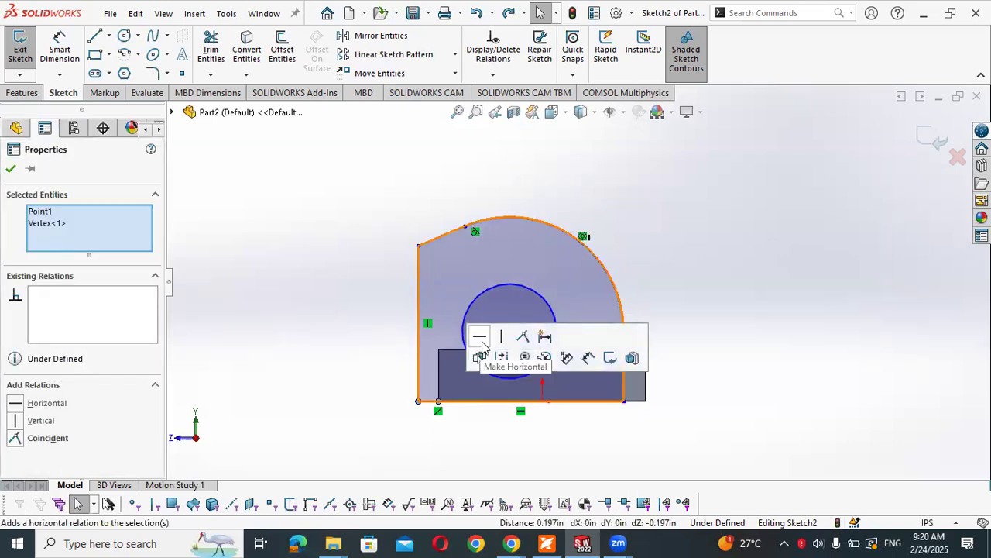
pyautogui.click(523, 337)
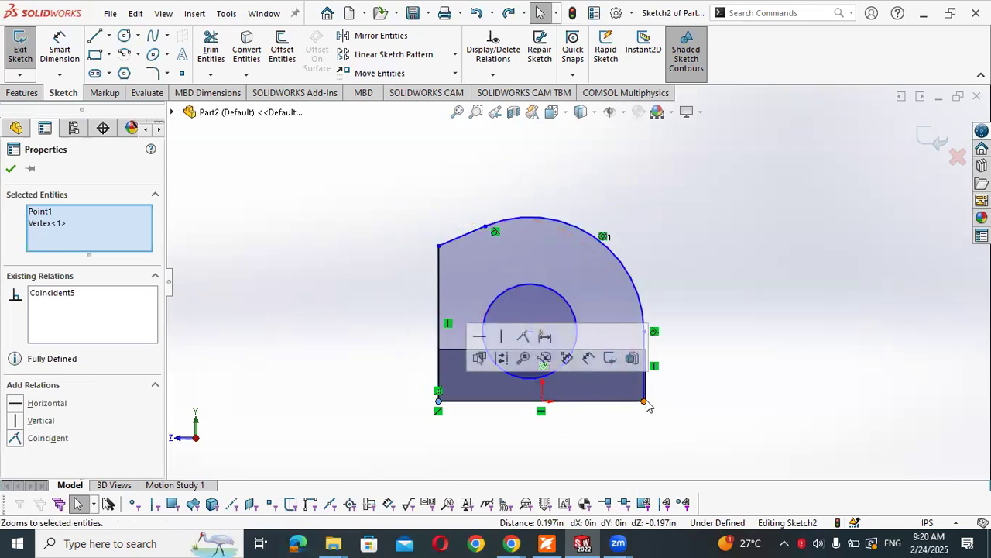
# Make the profile's lower-right corner coincident with the base's lower-right vertex, and pull the arc's right endpoint up above the base
pyautogui.moveTo(645, 395); pyautogui.dragTo(710, 394)
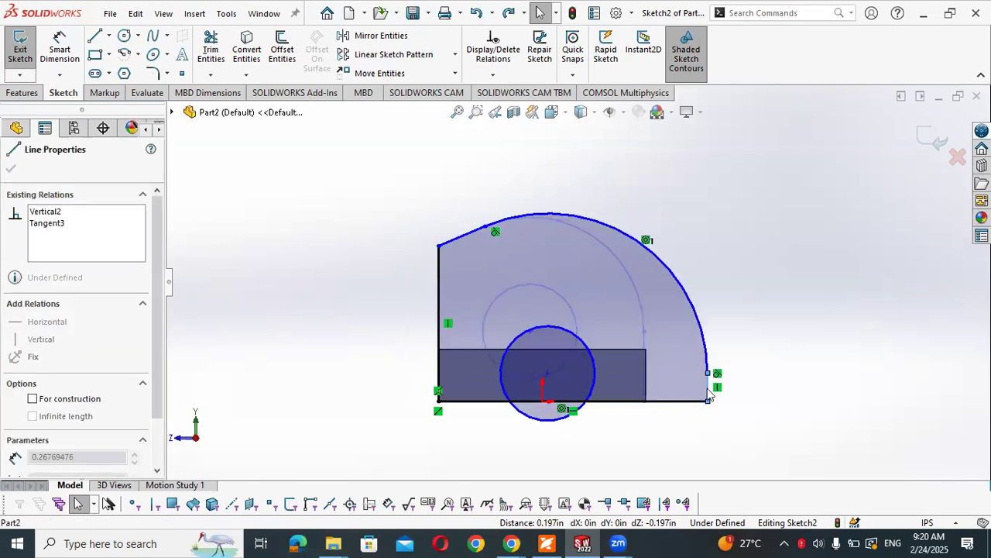
pyautogui.click(708, 401)
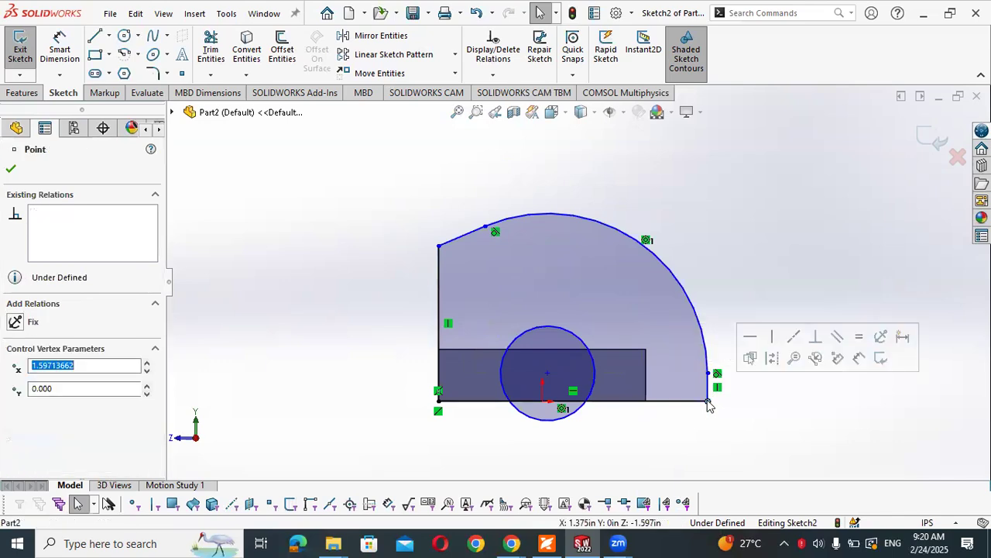
pyautogui.keyDown('ctrl'); pyautogui.click(646, 402); pyautogui.keyUp('ctrl')
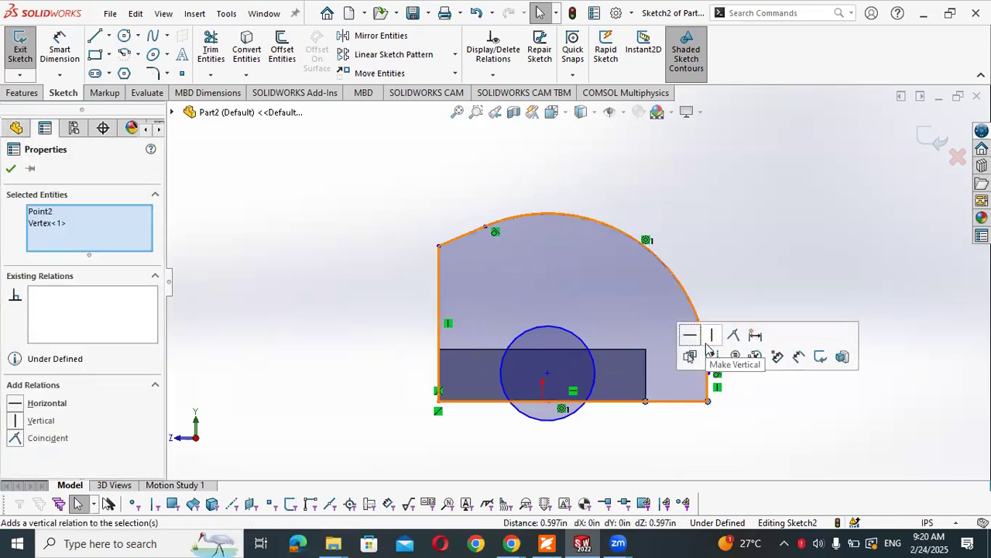
pyautogui.click(734, 337)
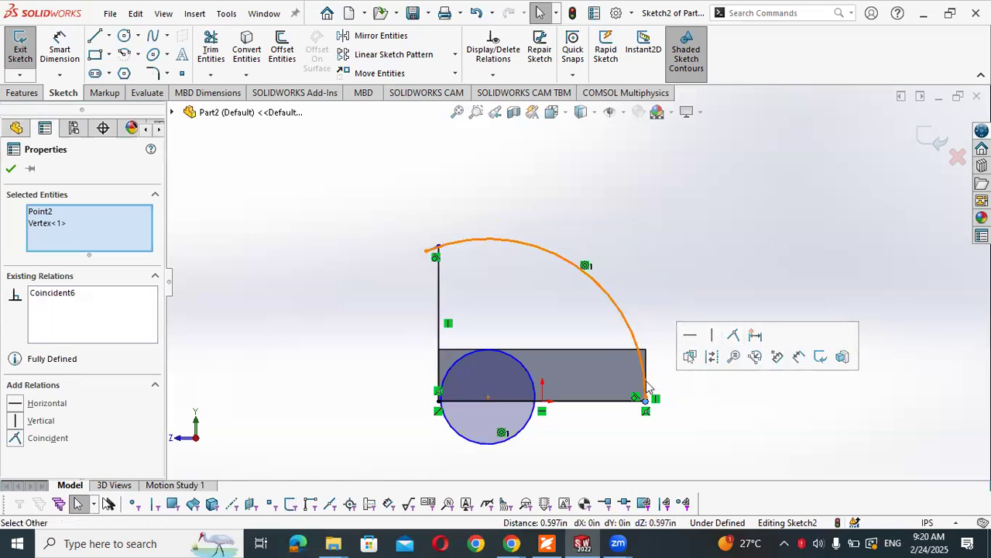
pyautogui.moveTo(646, 390)
pyautogui.mouseDown()
pyautogui.moveTo(663, 338)
pyautogui.moveTo(659, 294)
pyautogui.moveTo(646, 290)
pyautogui.mouseUp()
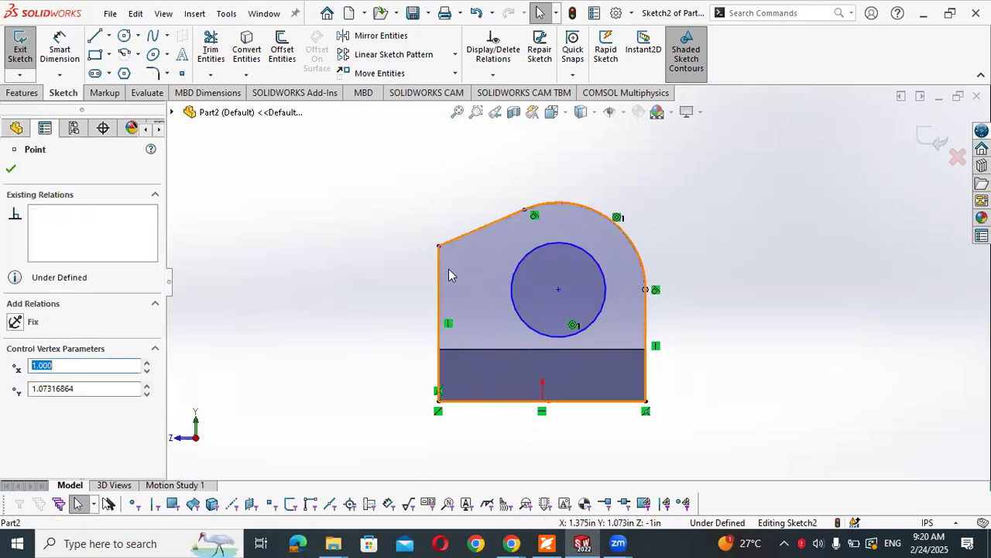
pyautogui.click(355, 265)
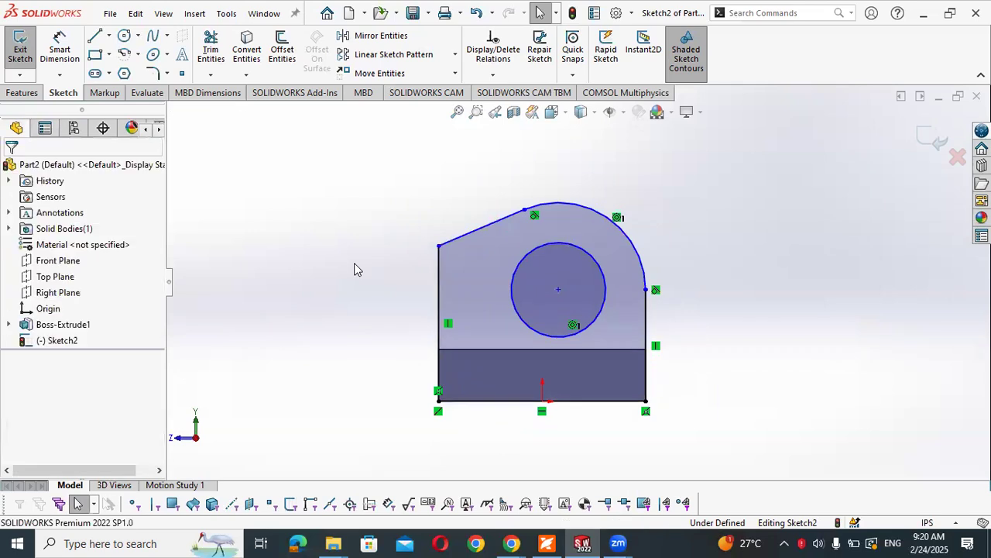
# Make the upper endpoint of the profile's left vertical line coincident with the base's upper-left vertex
pyautogui.click(438, 246)
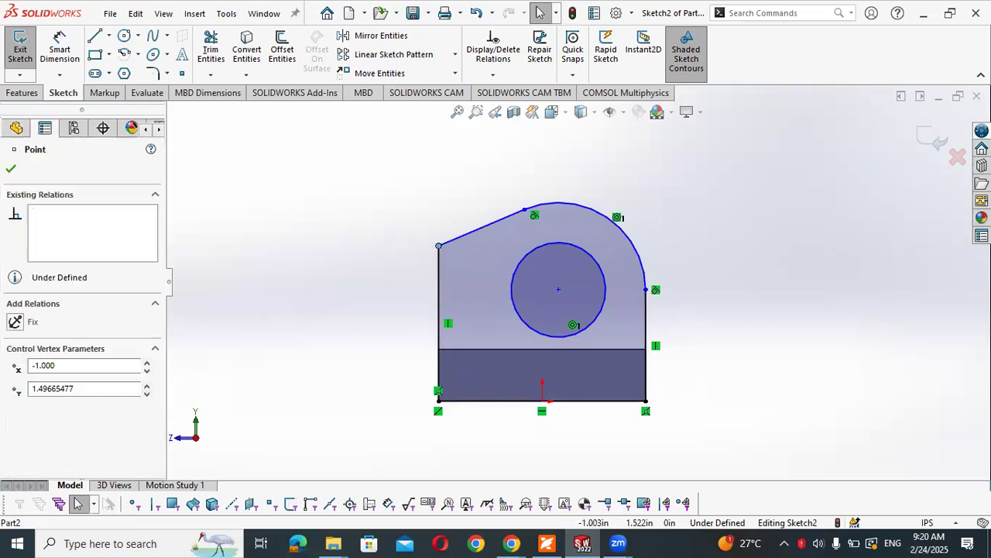
pyautogui.keyDown('ctrl'); pyautogui.click(438, 349); pyautogui.keyUp('ctrl')
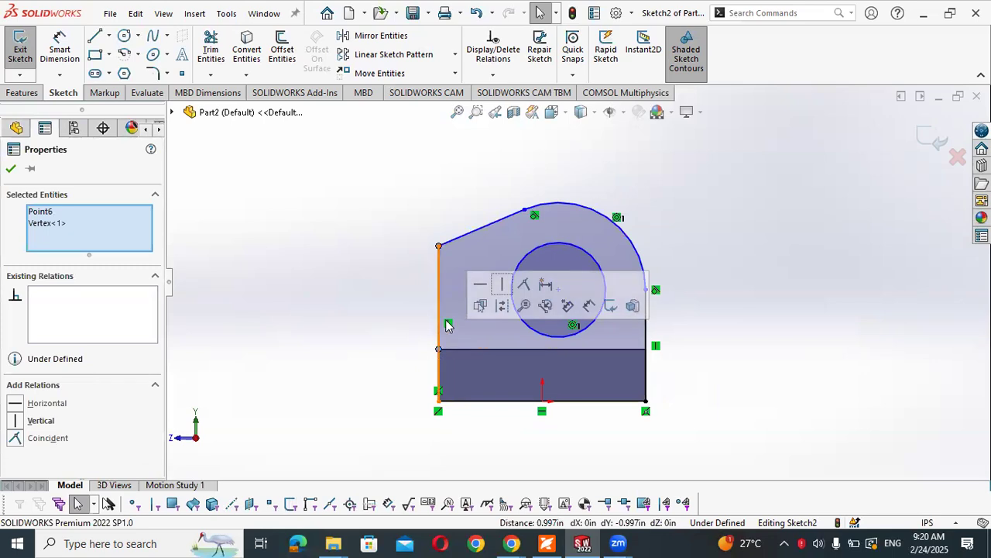
pyautogui.click(524, 285)
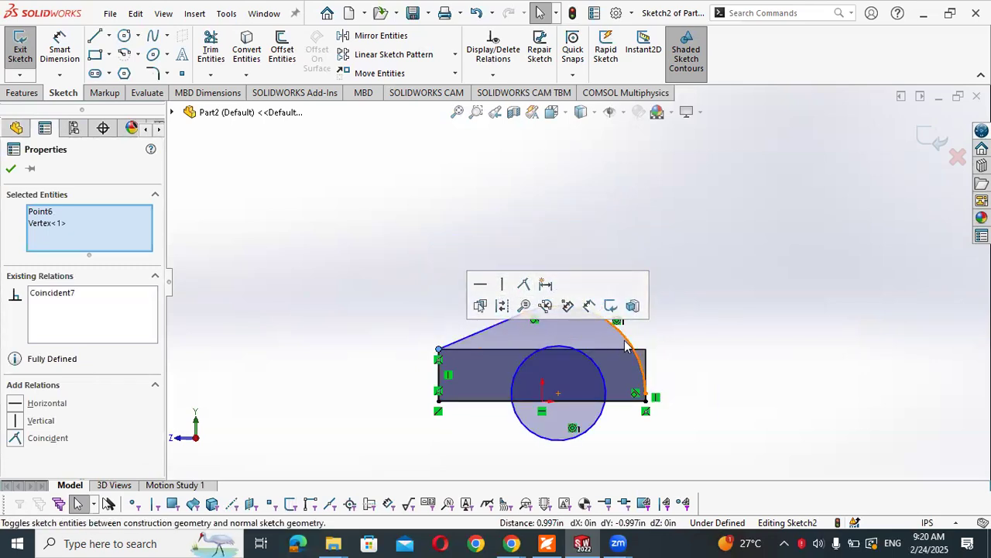
# Reshape the profile by pulling the top arc and its left tangent point well above the base, steepening the slanted line
pyautogui.moveTo(628, 342)
pyautogui.mouseDown()
pyautogui.moveTo(630, 271)
pyautogui.moveTo(583, 213)
pyautogui.moveTo(579, 222)
pyautogui.mouseUp()
pyautogui.moveTo(449, 283); pyautogui.dragTo(488, 186)
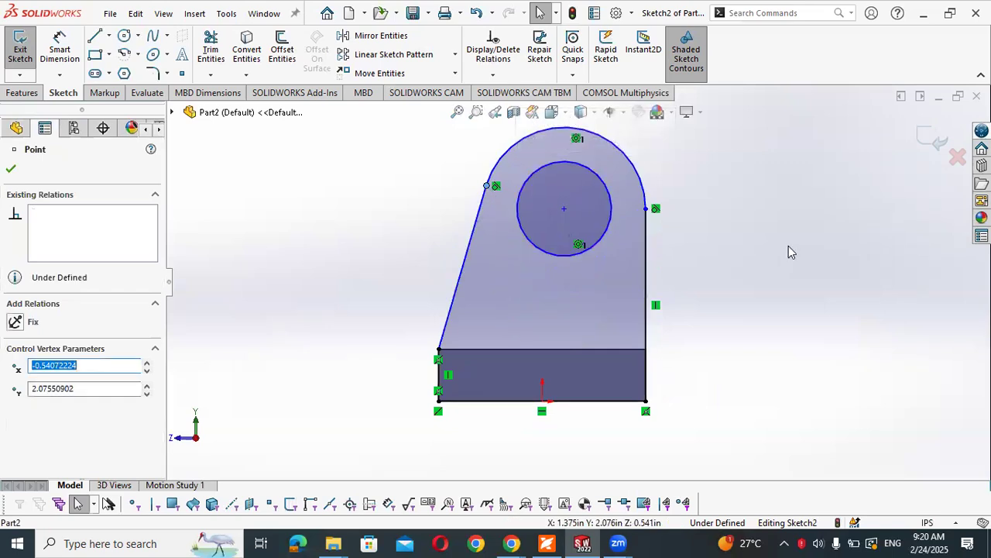
pyautogui.click(731, 252)
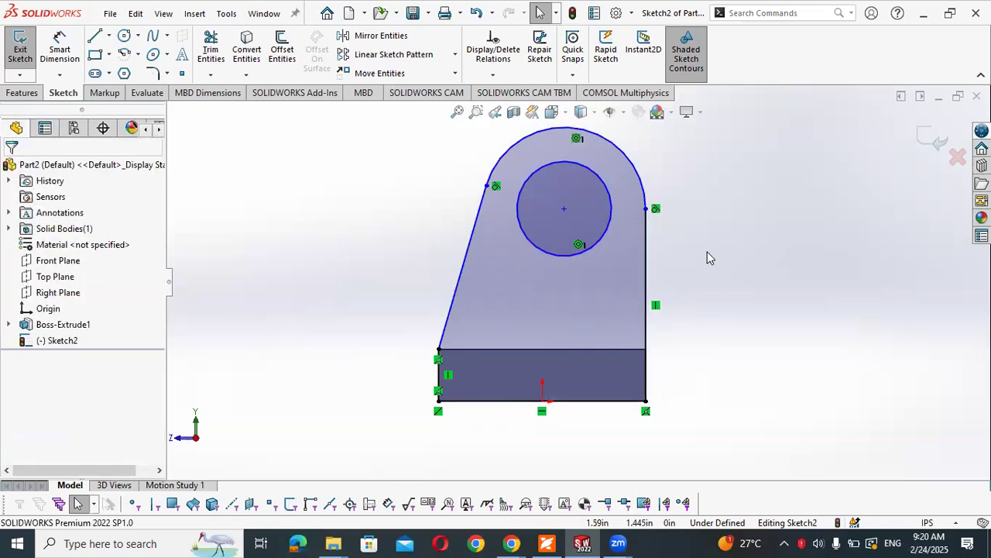
# Compare the sketch with Figure 3-8 in the workbook and examine the dimensions it calls for
pyautogui.hotkey('alt', 'Tab')
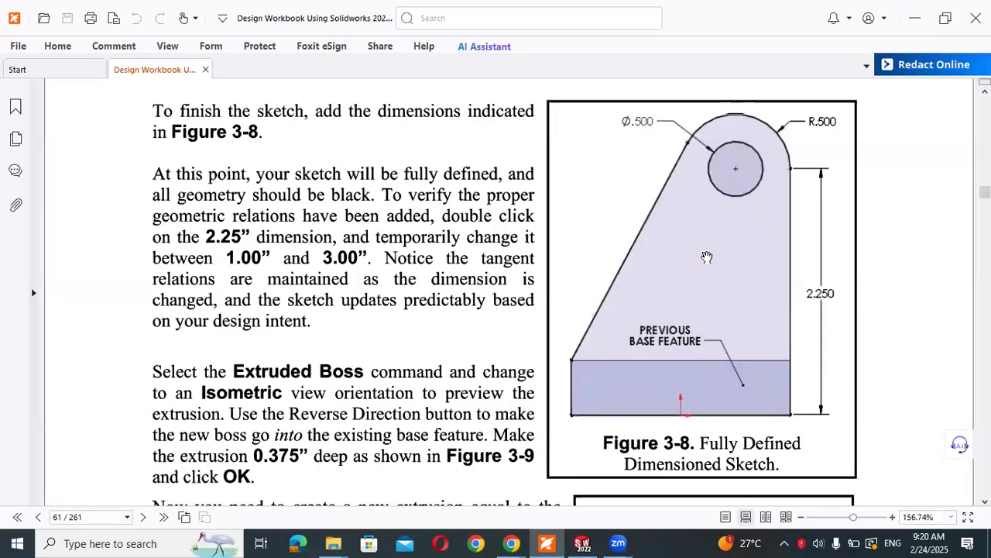
pyautogui.scroll(3, 753, 271)
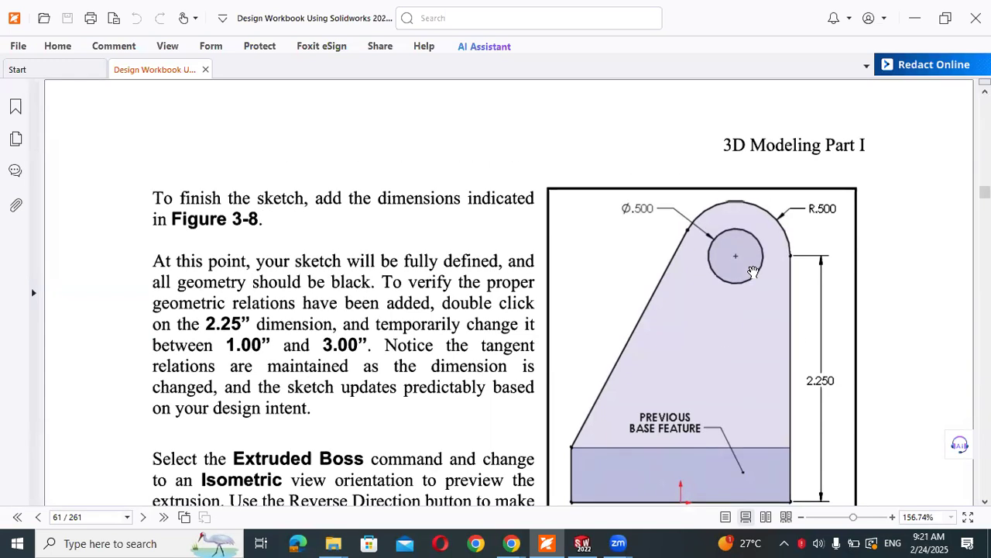
pyautogui.scroll(-1, 753, 272)
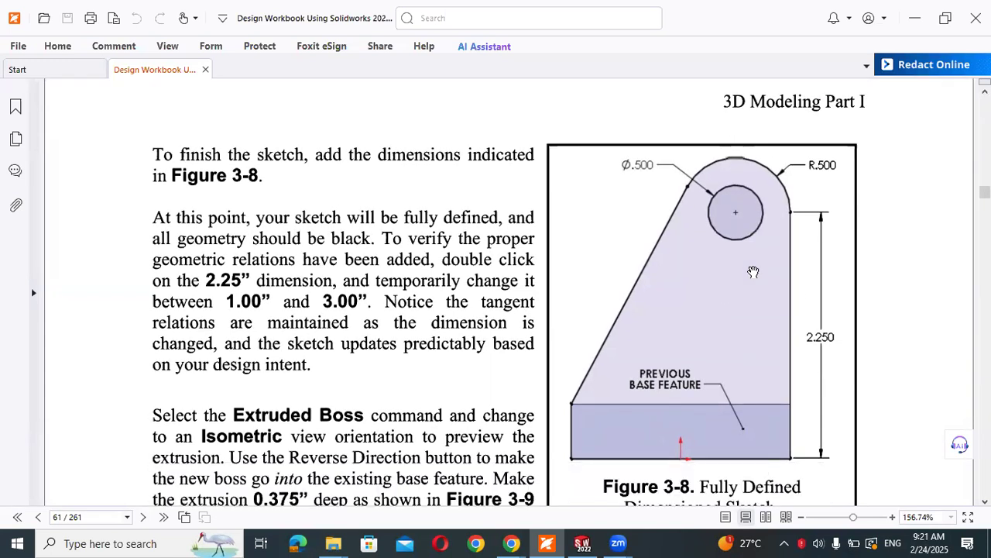
pyautogui.hotkey('alt', 'Tab')
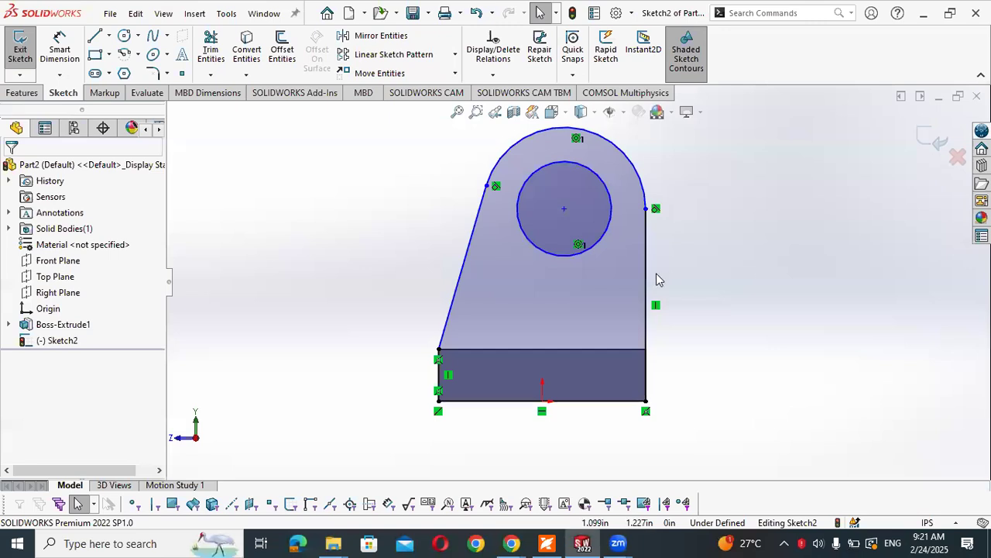
pyautogui.hotkey('alt', 'Tab')
pyautogui.hotkey('alt', 'Tab')
pyautogui.hotkey('alt', 'Tab')
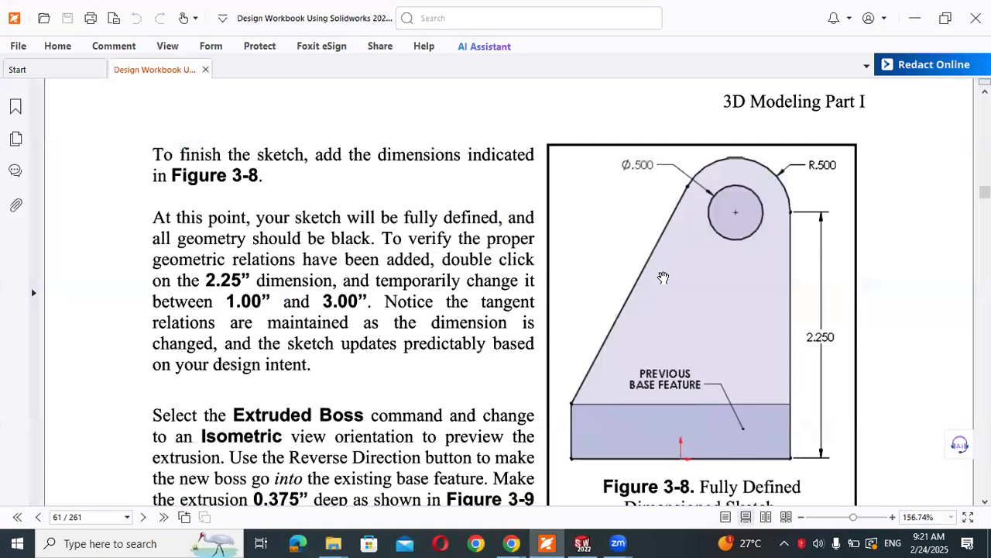
pyautogui.hotkey('alt', 'Tab')
# Dimension the length of the profile's right vertical line at 2.25 in, as given in Figure 3-8
pyautogui.moveTo(715, 265)
pyautogui.mouseDown(button='right')
pyautogui.moveTo(727, 223)
pyautogui.moveTo(716, 313)
pyautogui.mouseUp(button='right')
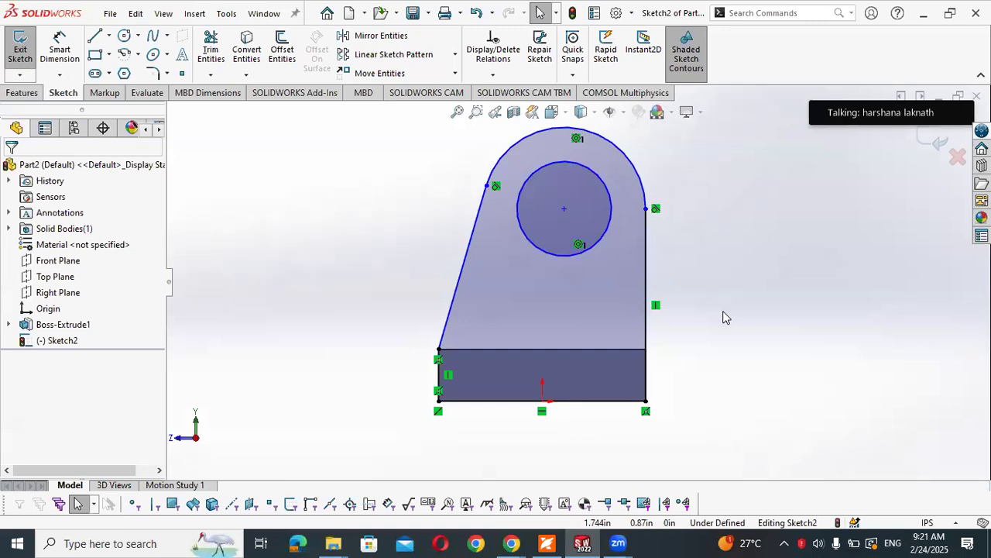
pyautogui.moveTo(720, 307); pyautogui.dragTo(738, 261, button='right')
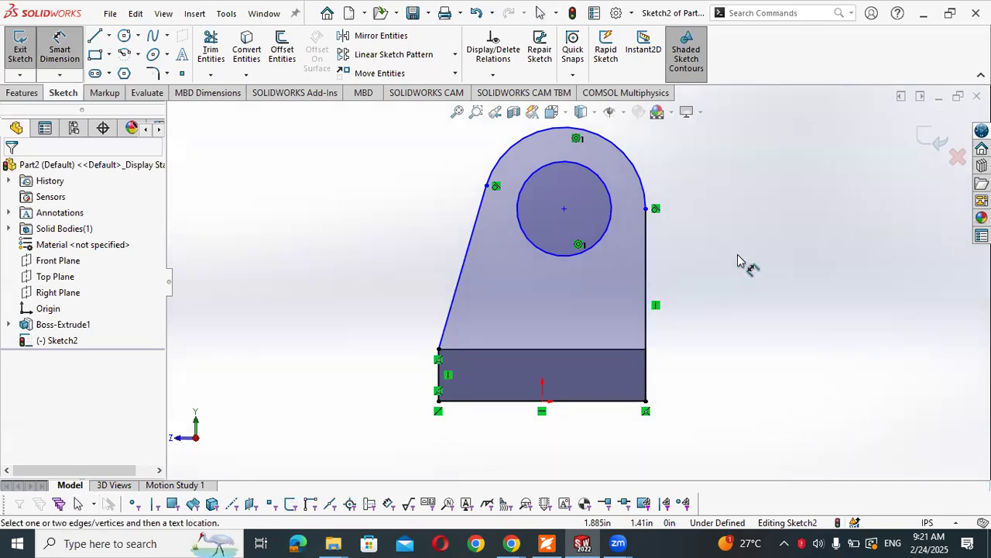
pyautogui.click(647, 255)
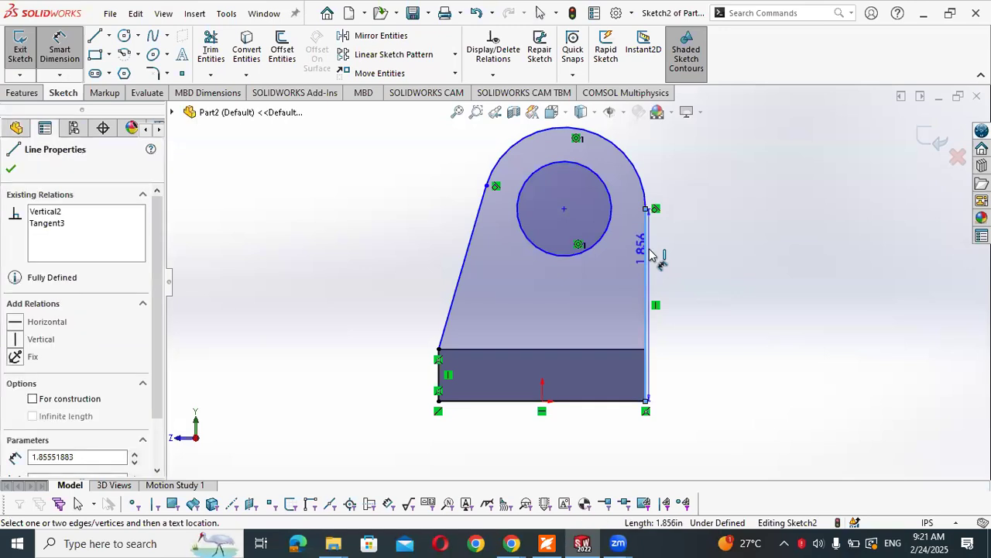
pyautogui.click(700, 291)
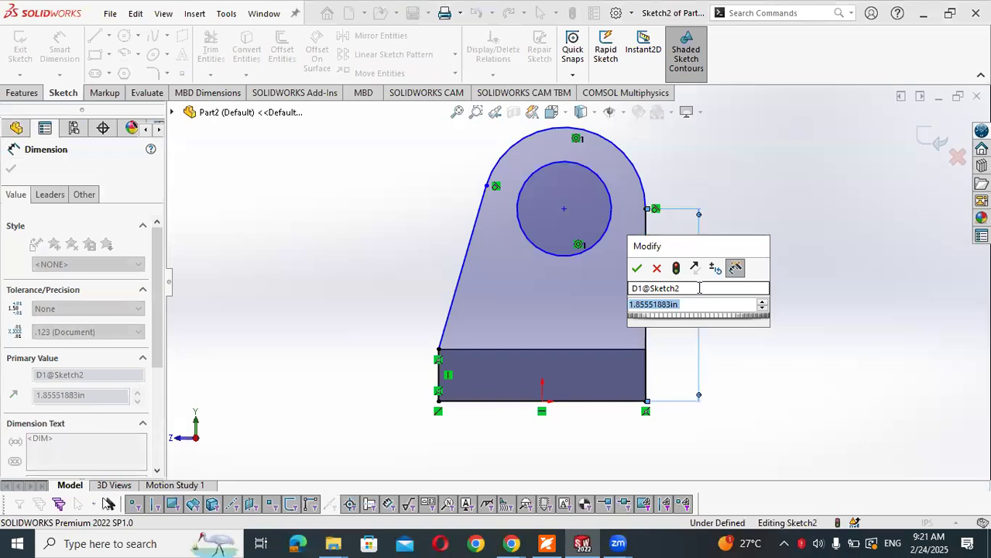
pyautogui.hotkey('alt', 'Tab')
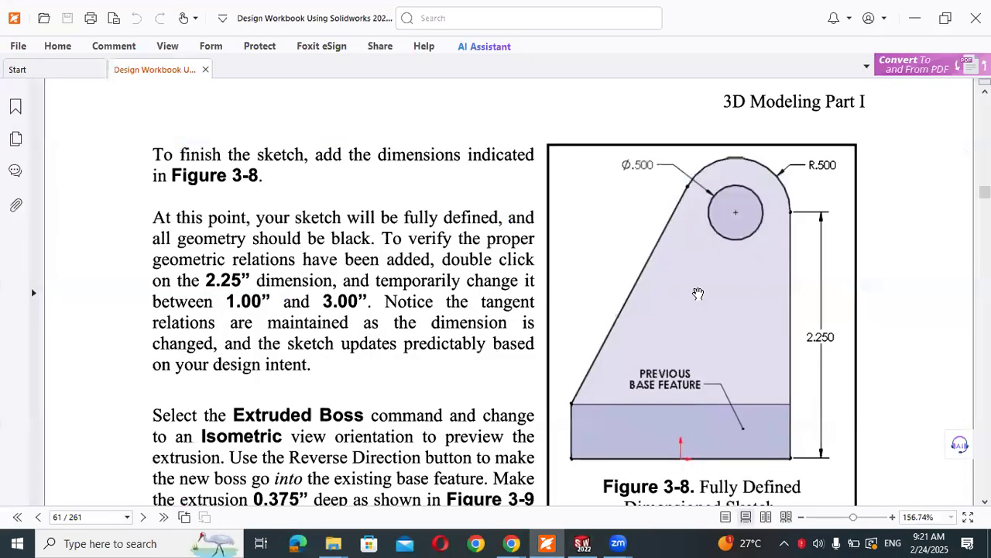
pyautogui.hotkey('alt', 'Tab')
pyautogui.write('2.25')
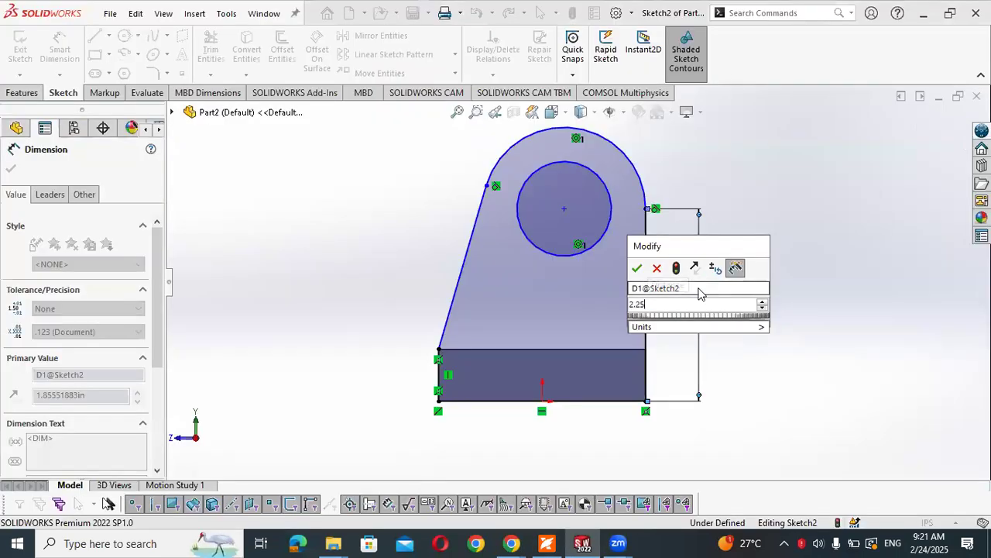
pyautogui.press('Return')
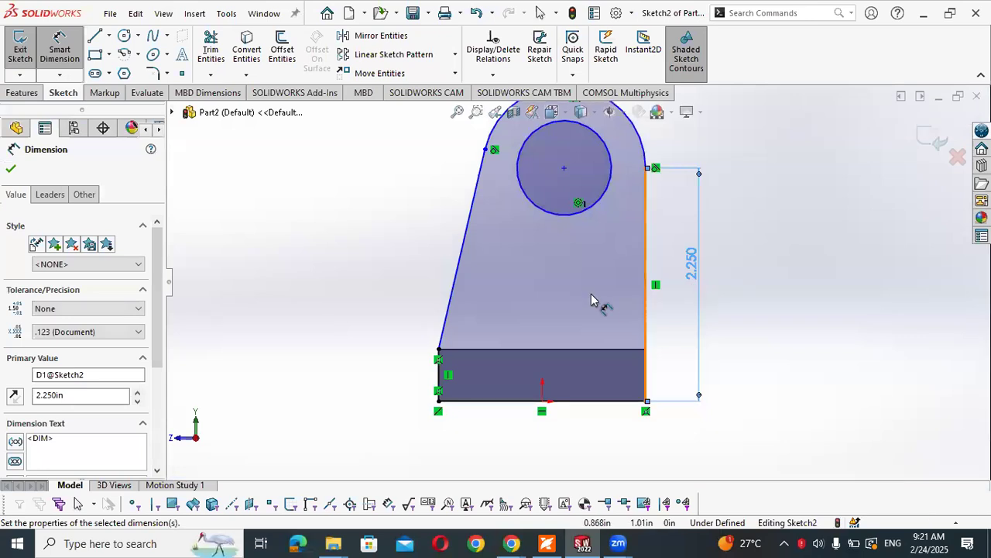
# Dimension the diameter of the circle inside the arc at 0.5 in
pyautogui.hotkey('alt', 'Tab')
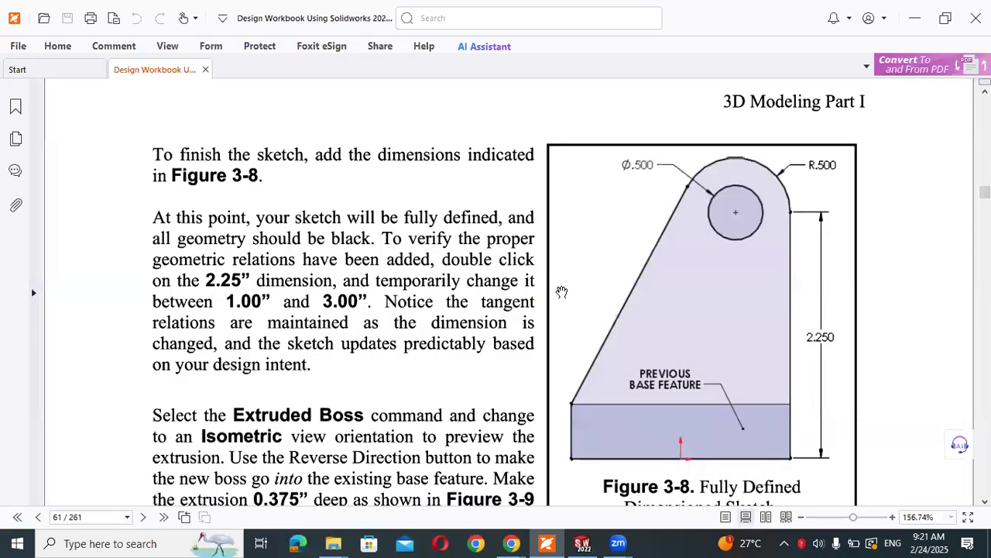
pyautogui.hotkey('alt', 'Tab')
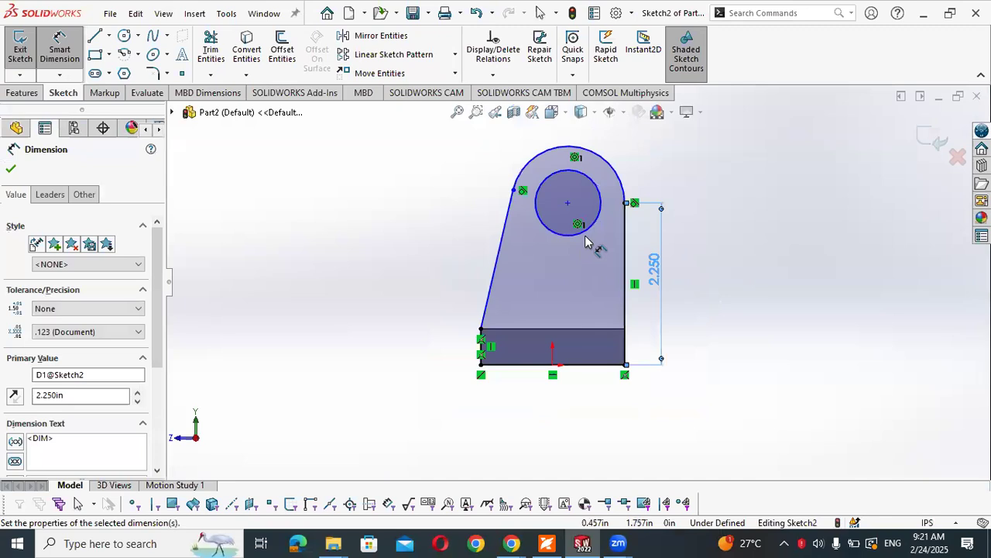
pyautogui.click(591, 232)
pyautogui.click(567, 273)
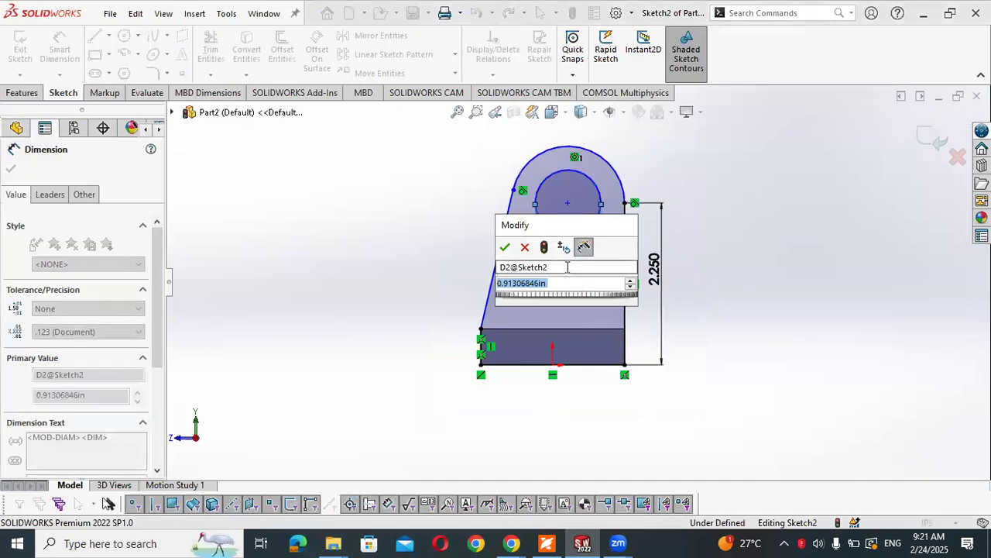
pyautogui.write('0.5')
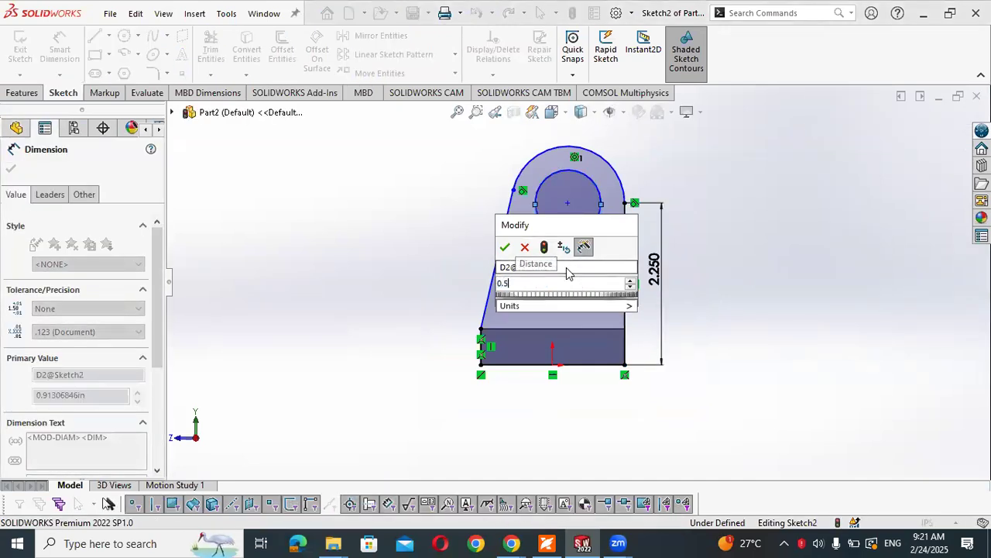
pyautogui.press('Return')
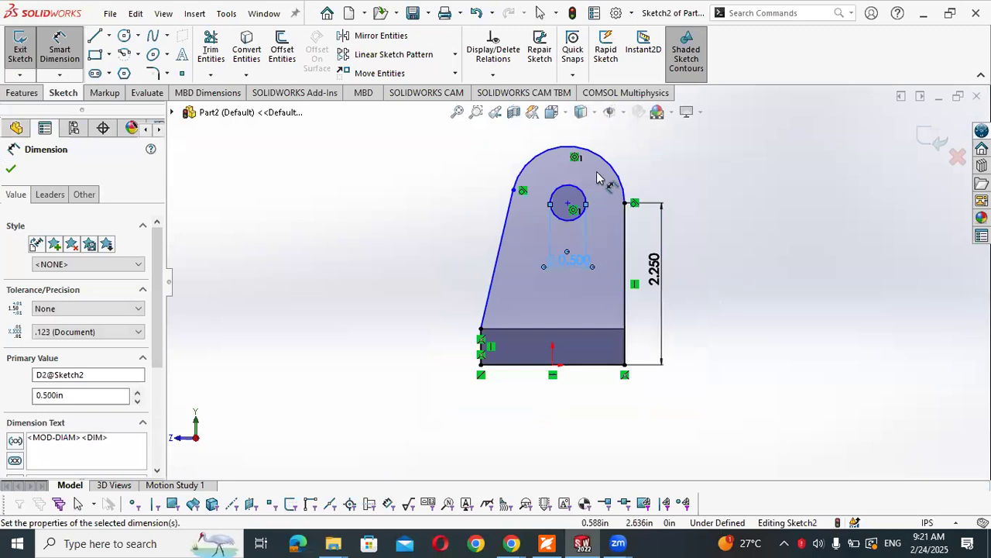
# Dimension the top arc's radius at 0.5 in and move the circle's diameter dimension outside the profile beside the slanted line
pyautogui.click(608, 169)
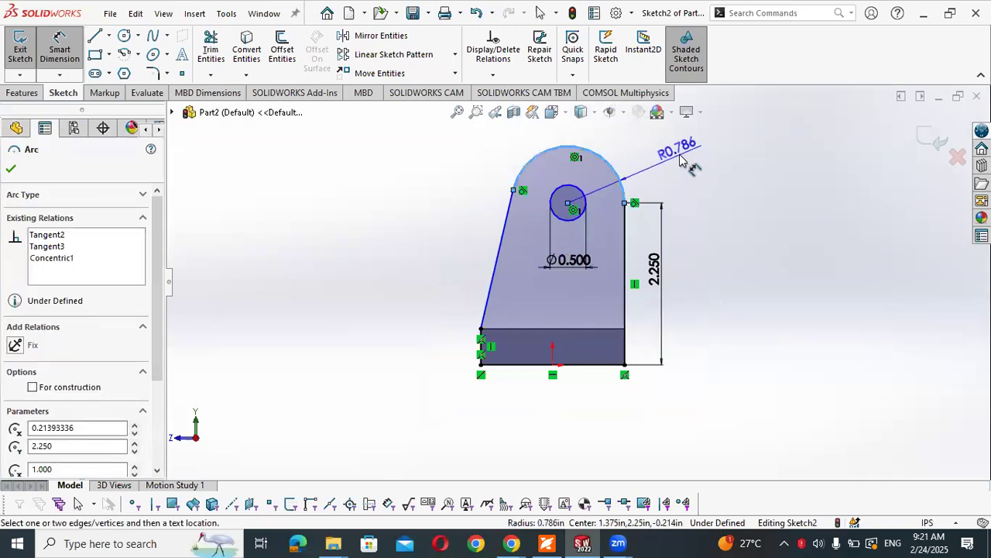
pyautogui.click(679, 152)
pyautogui.write('.5')
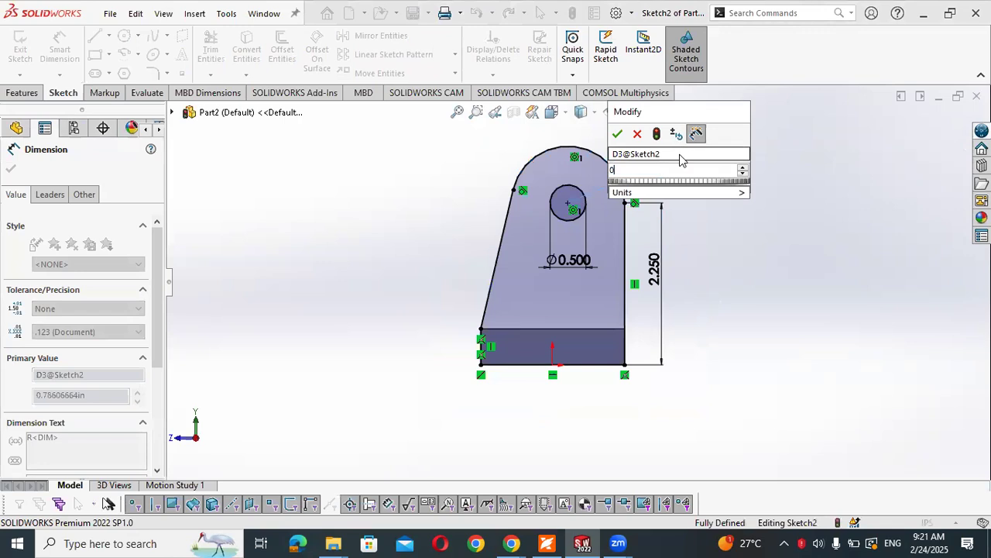
pyautogui.press('Return')
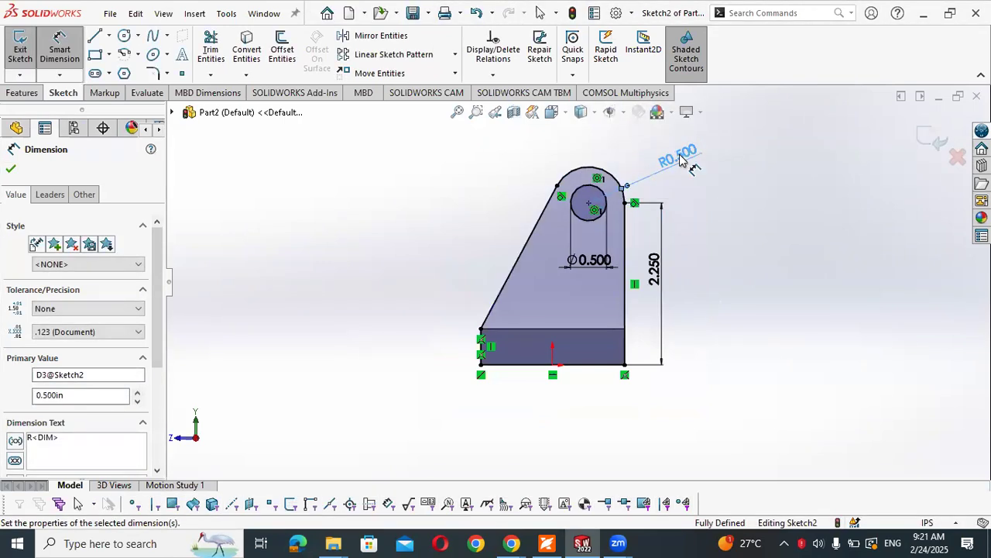
pyautogui.click(800, 253)
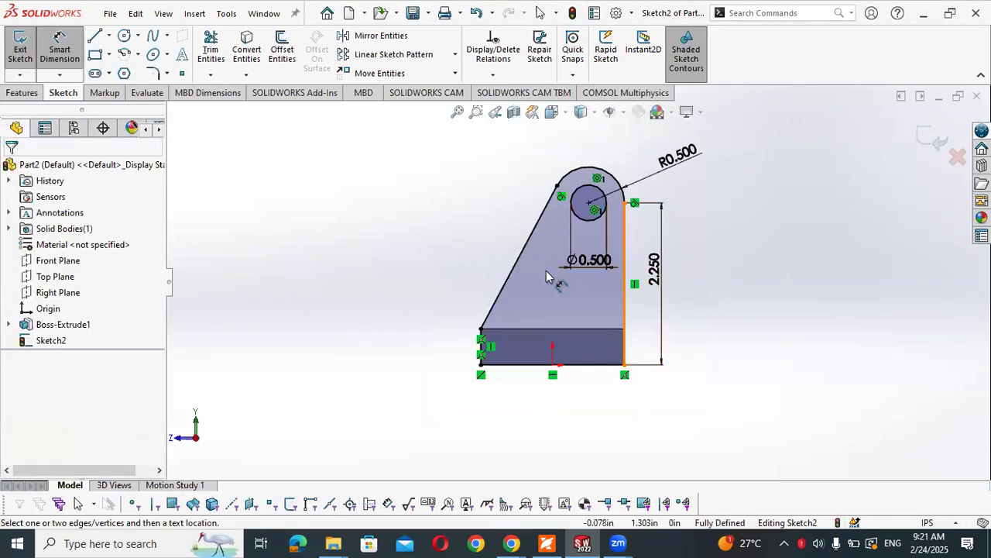
pyautogui.moveTo(586, 261); pyautogui.dragTo(461, 268)
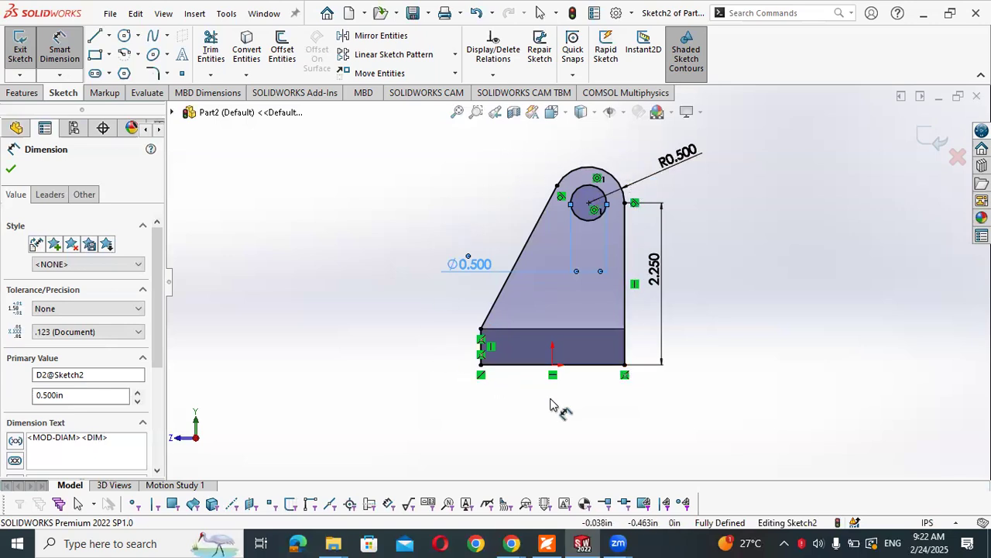
# Consult the workbook's extrusion instructions, and extrude the upright profile 0.5 in blind with the direction reversed into the base
pyautogui.click(547, 543)
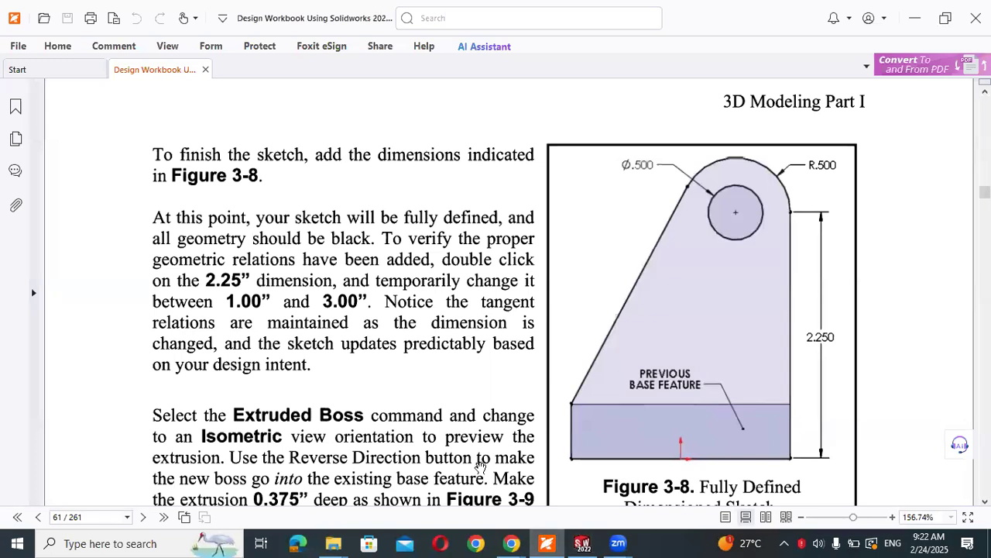
pyautogui.scroll(-2, 481, 465)
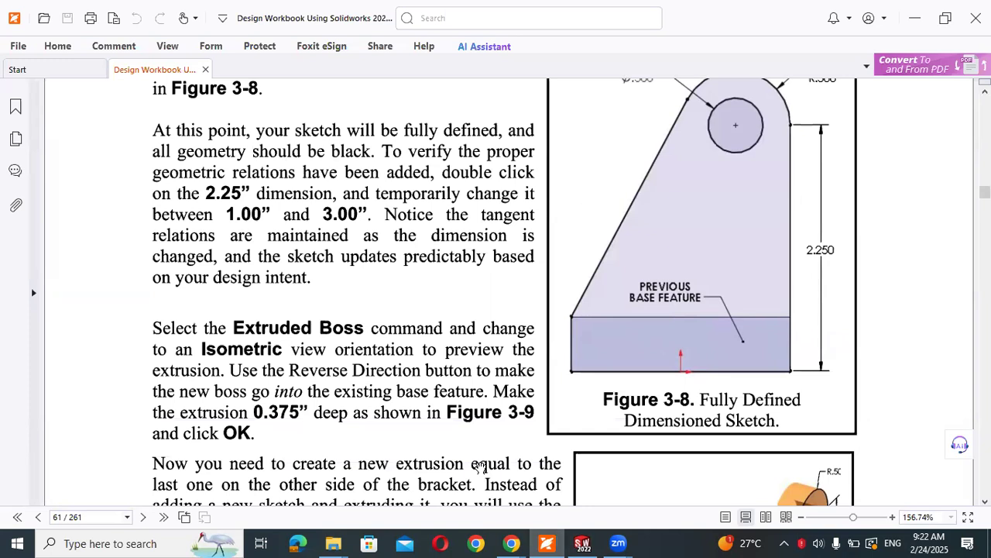
pyautogui.scroll(1, 481, 465)
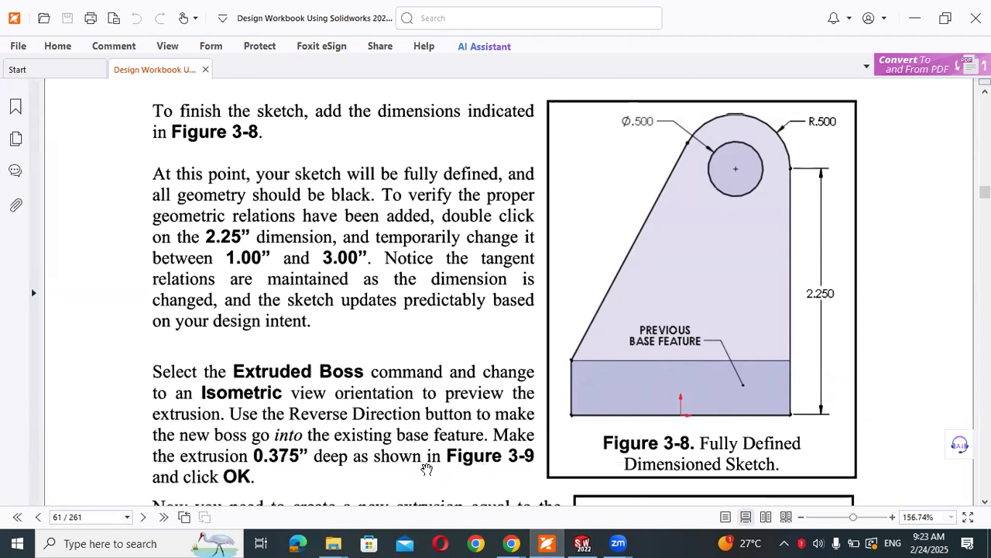
pyautogui.scroll(-7, 428, 468)
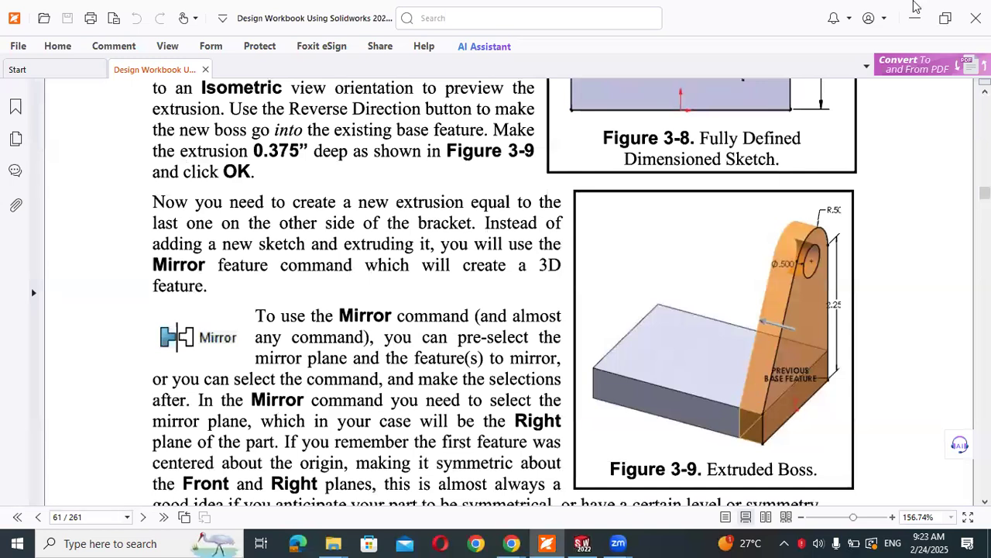
pyautogui.click(915, 7)
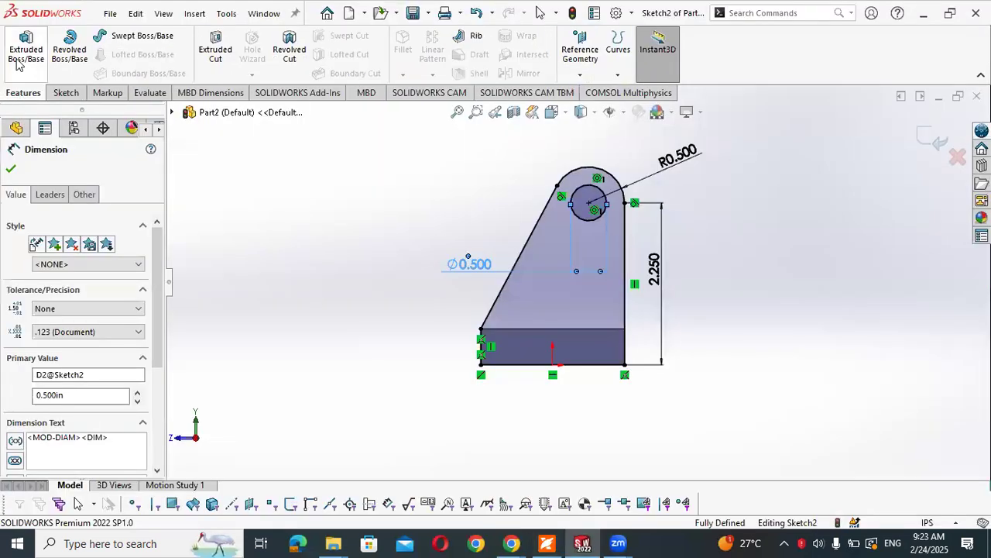
pyautogui.click(20, 66)
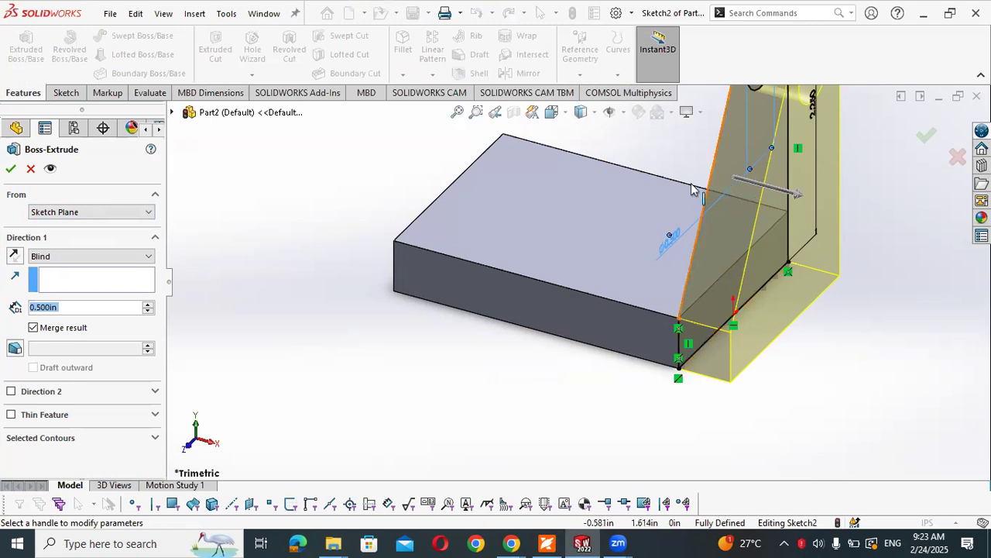
pyautogui.click(13, 256)
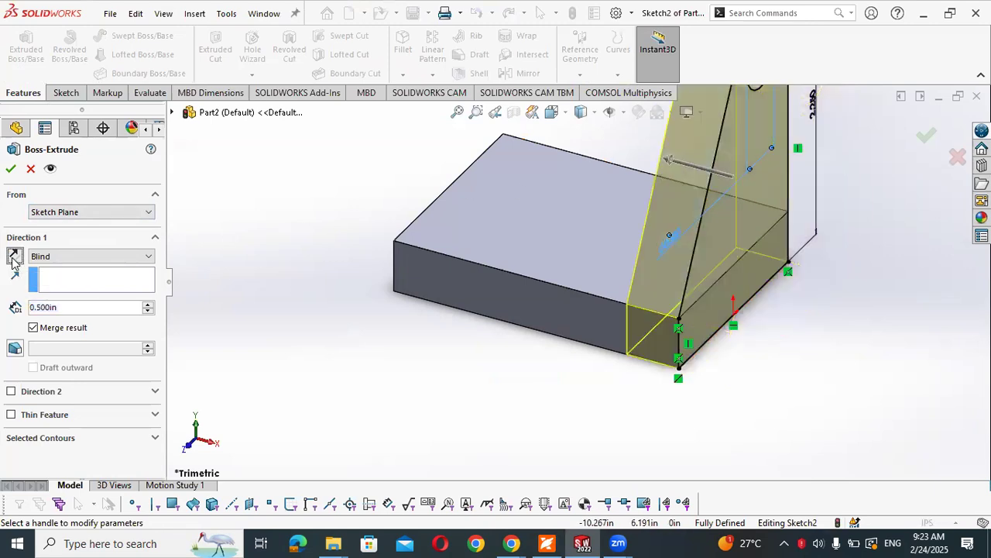
pyautogui.click(10, 170)
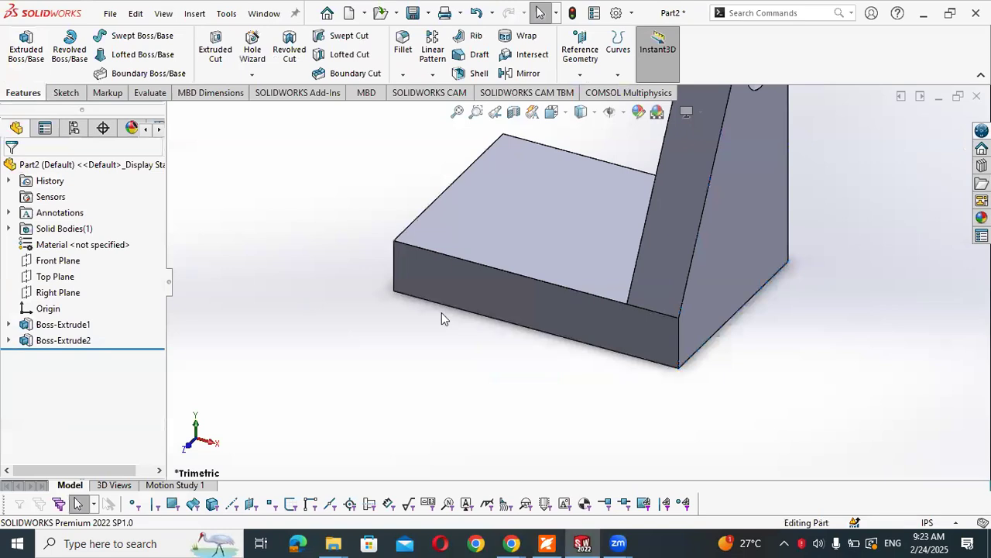
pyautogui.scroll(4, 579, 209)
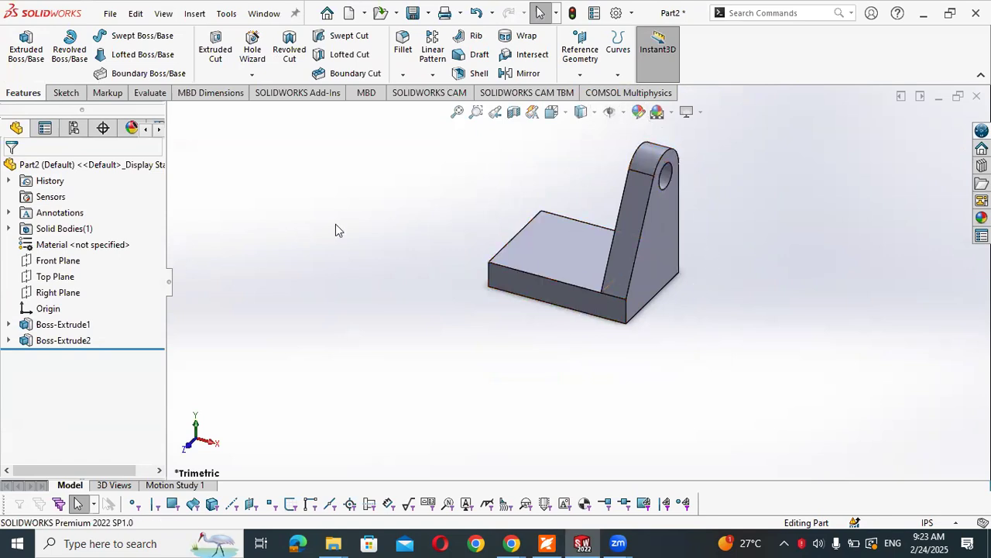
pyautogui.moveTo(434, 220); pyautogui.dragTo(481, 259, button='middle')
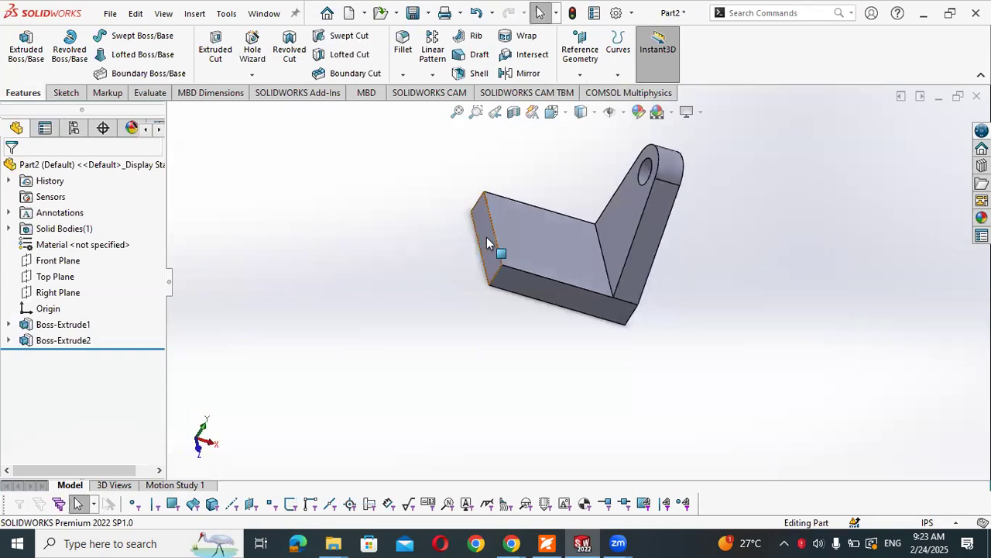
pyautogui.click(486, 237)
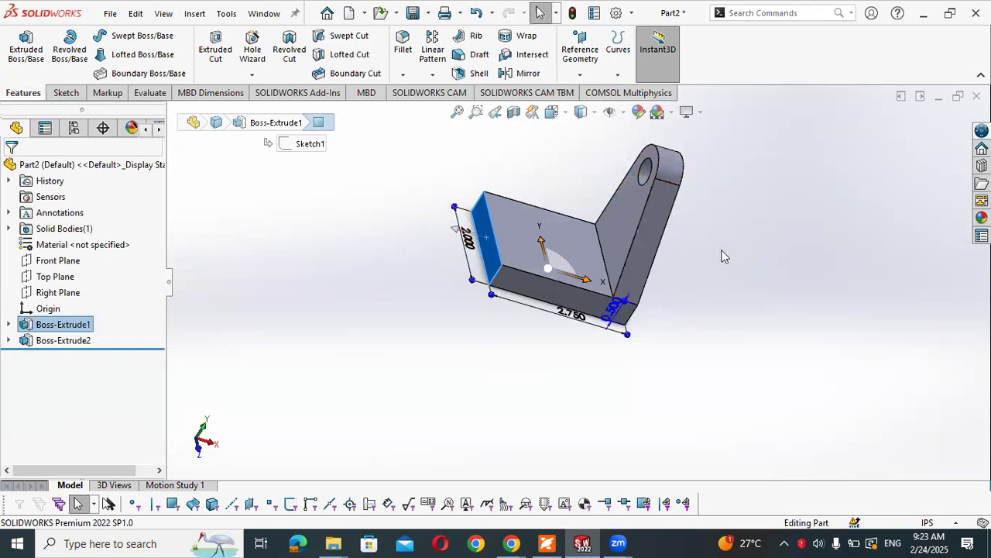
pyautogui.click(778, 252)
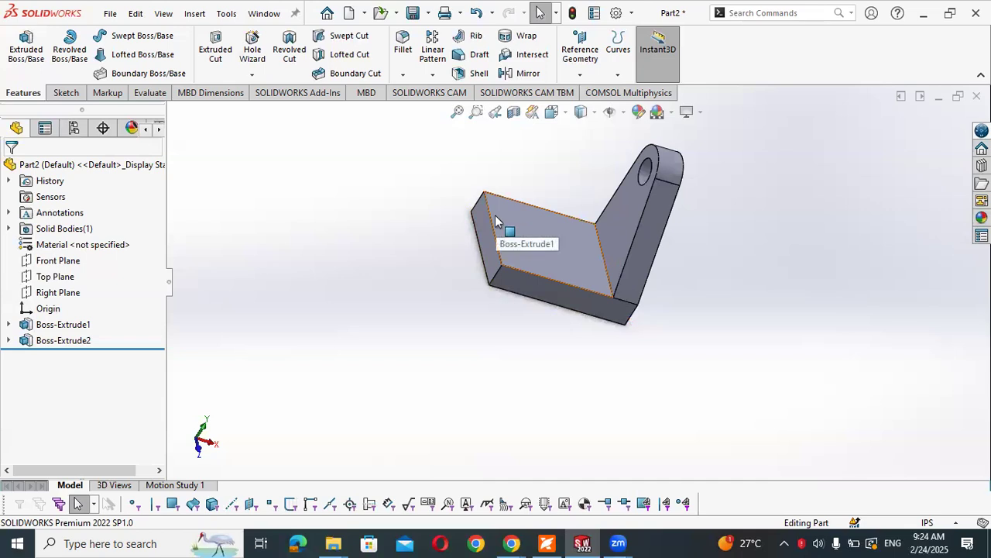
# Mirror the upright boss (Boss-Extrude2) about the Right Plane to create the second upright on the base
pyautogui.click(531, 76)
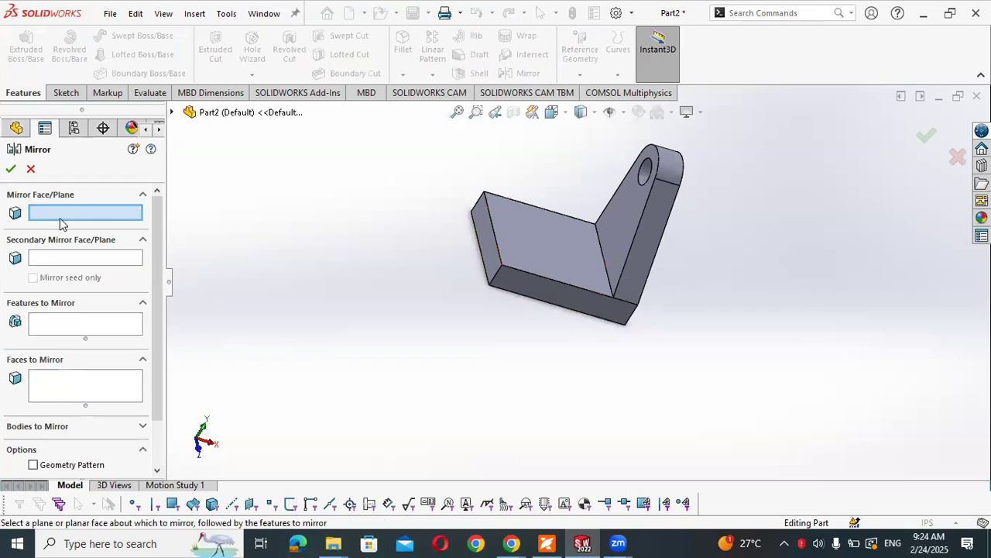
pyautogui.click(172, 112)
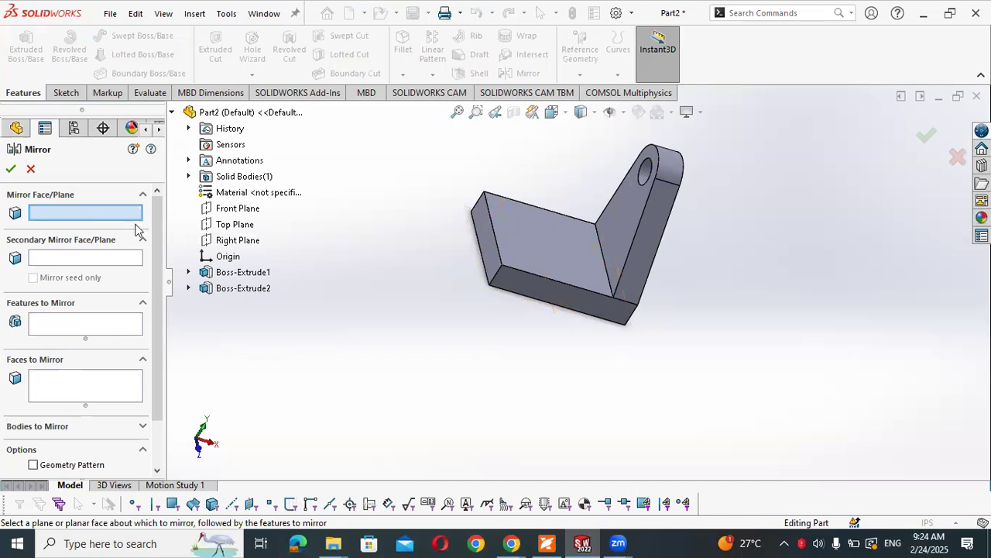
pyautogui.click(234, 241)
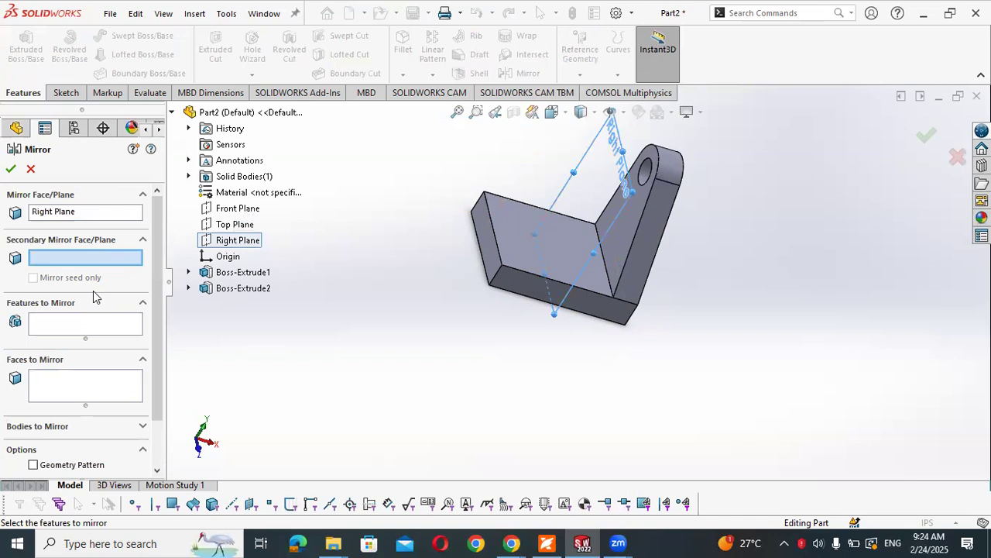
pyautogui.click(86, 325)
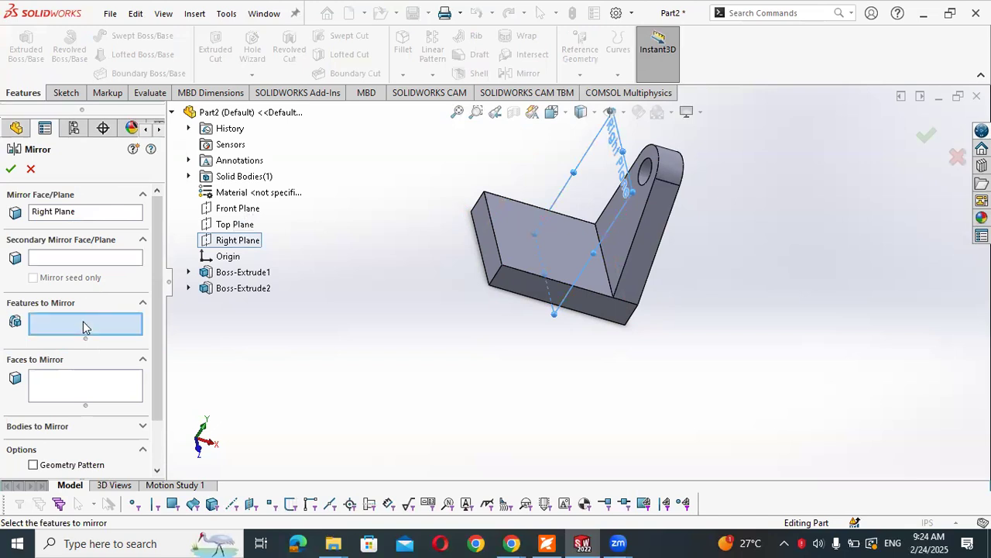
pyautogui.click(208, 288)
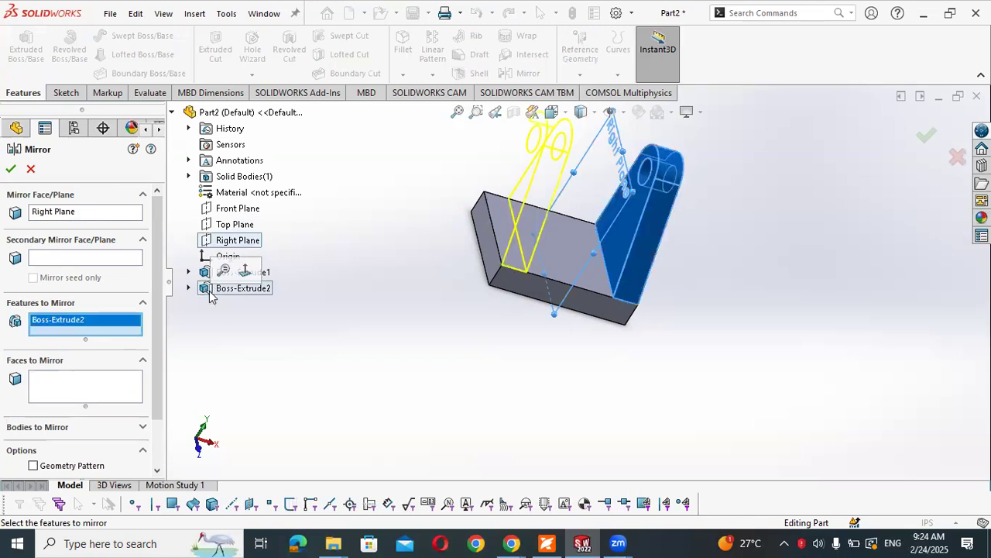
pyautogui.click(11, 169)
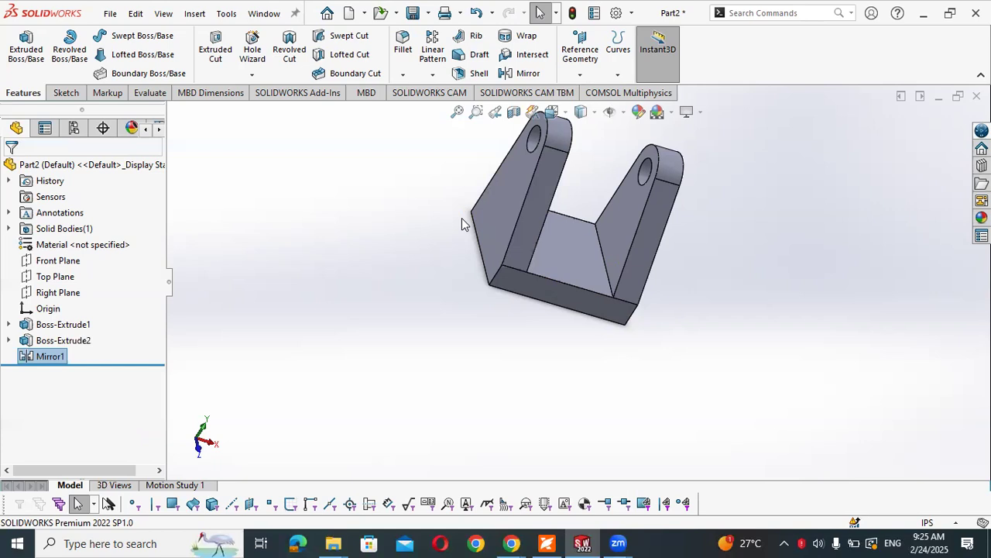
# Switch to the workbook PDF and read the instructions and Figure 3-11 for the bottom hole and slot, and return to the part
pyautogui.scroll(-4, 577, 206)
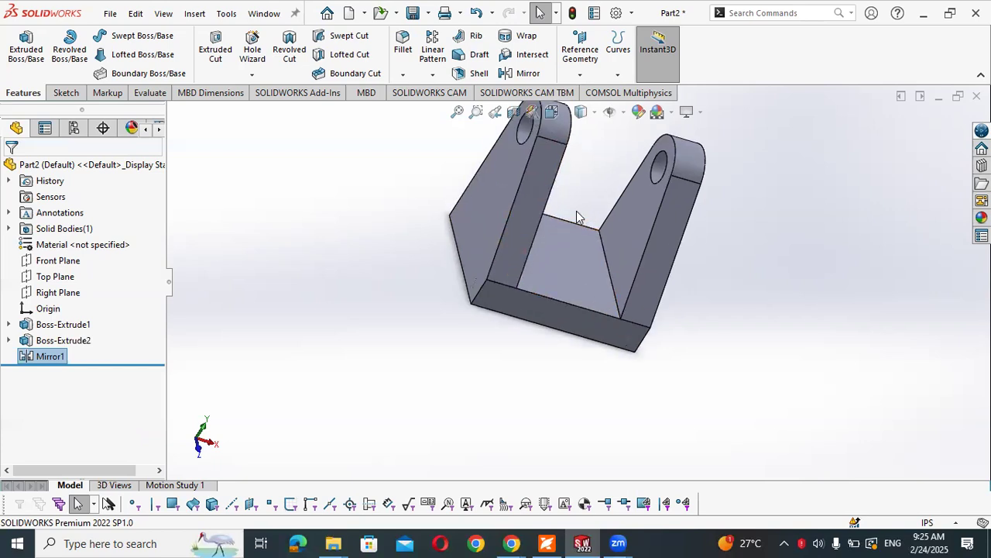
pyautogui.moveTo(759, 302); pyautogui.dragTo(667, 225, button='middle')
pyautogui.click(547, 543)
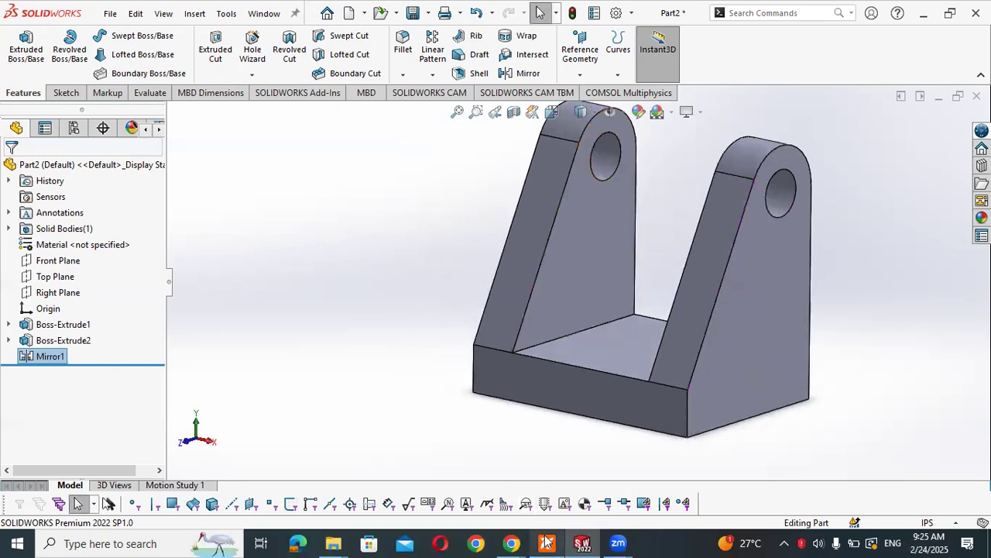
pyautogui.scroll(-6, 377, 294)
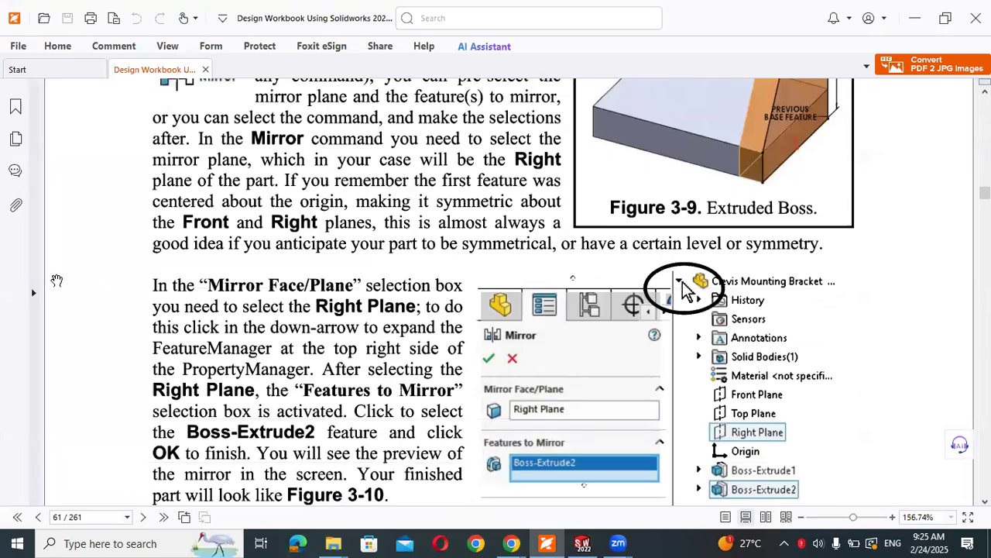
pyautogui.scroll(-10, 63, 277)
pyautogui.scroll(-10, 63, 278)
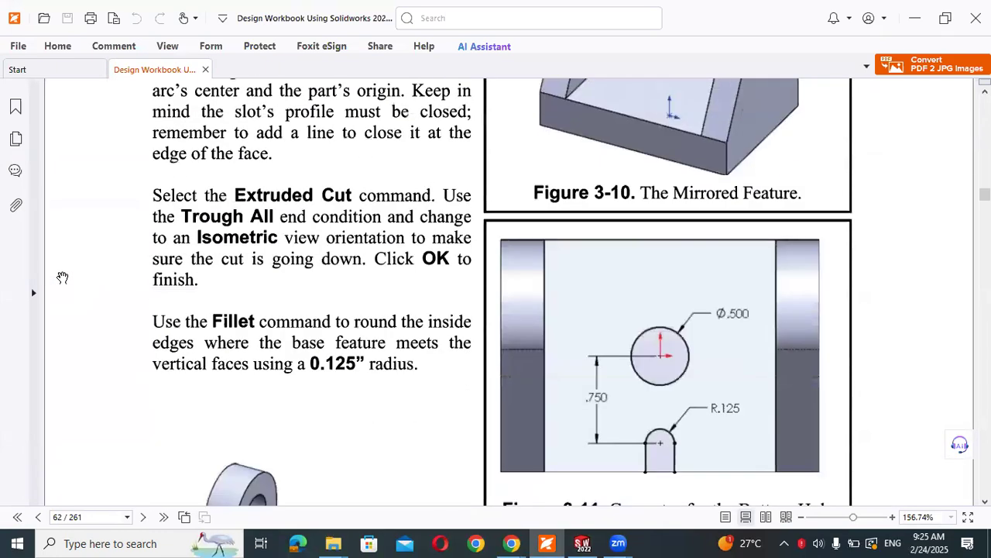
pyautogui.scroll(-2, 63, 277)
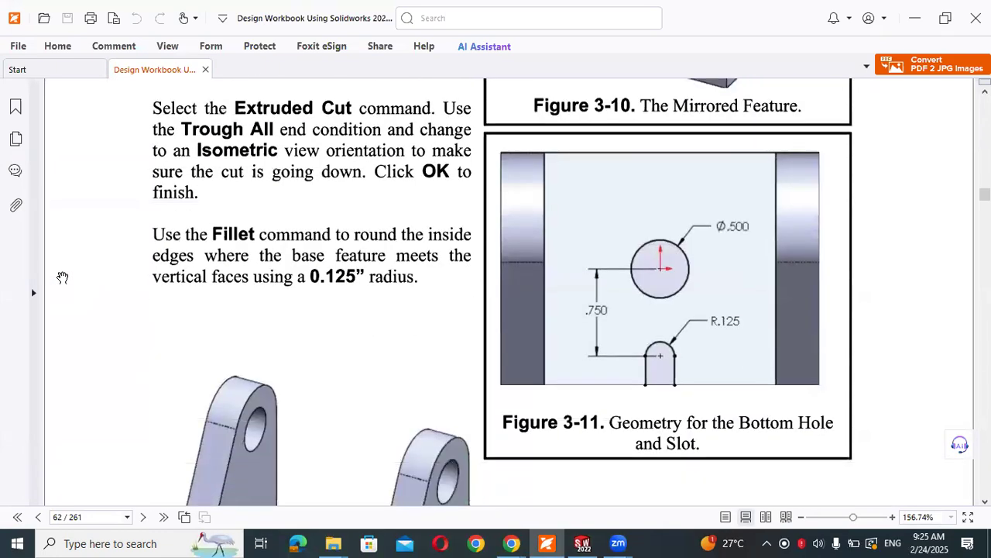
pyautogui.scroll(-8, 63, 277)
pyautogui.scroll(3, 276, 293)
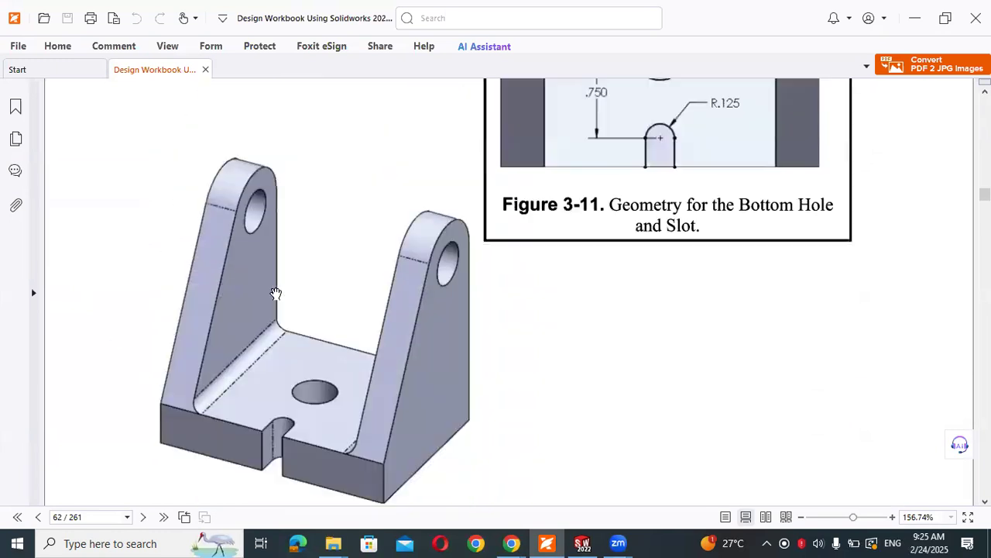
pyautogui.scroll(10, 276, 293)
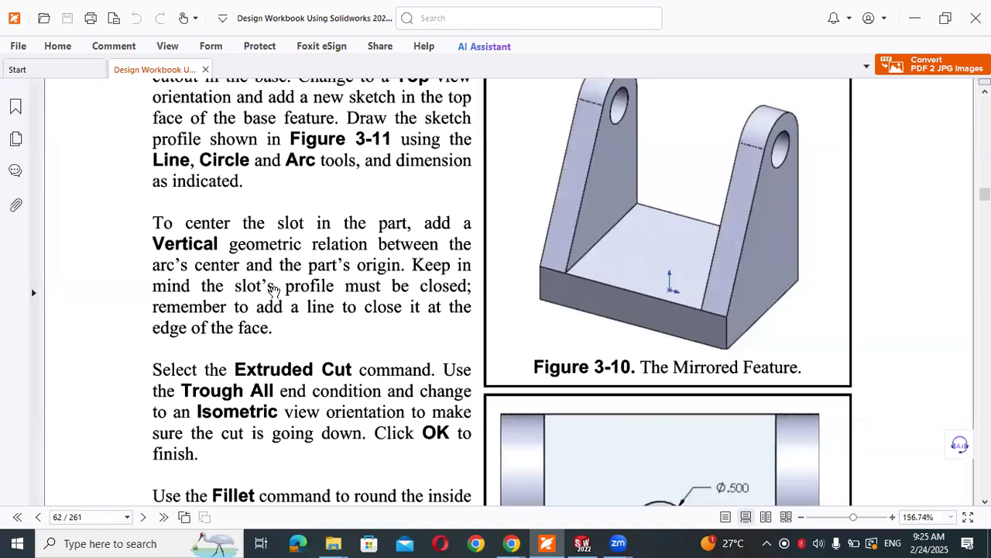
pyautogui.scroll(18, 274, 289)
pyautogui.scroll(-18, 274, 291)
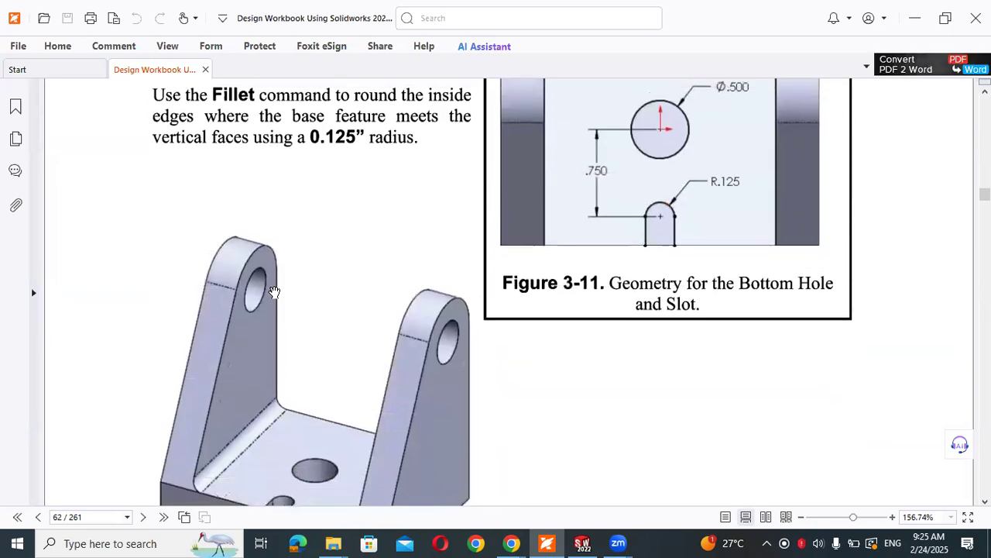
pyautogui.scroll(2, 274, 291)
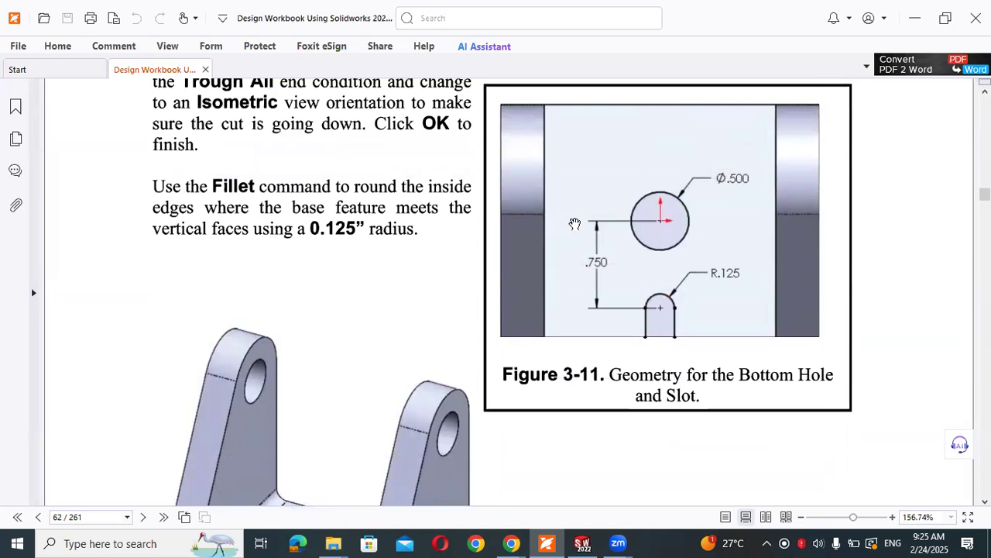
pyautogui.click(911, 18)
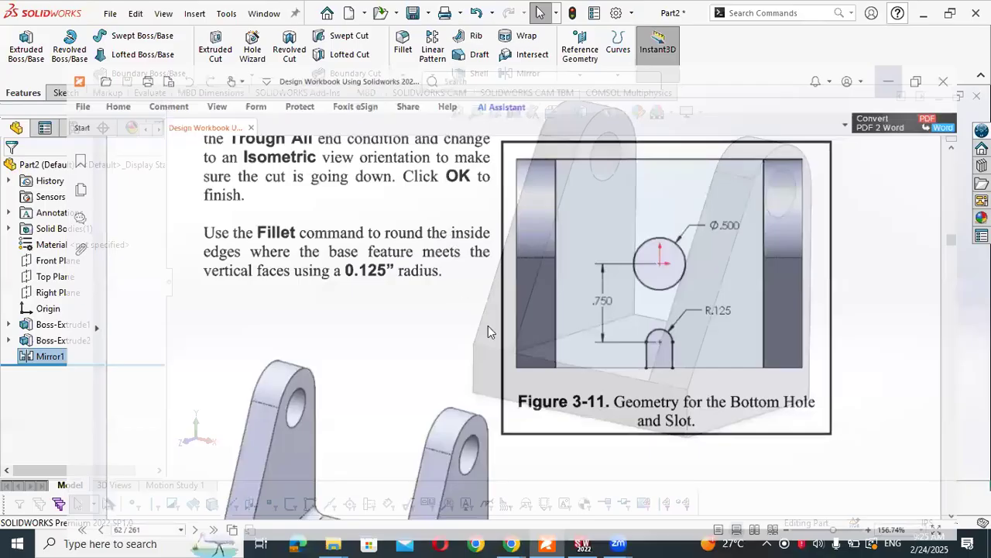
# Start a sketch on the base's upper face between the uprights and draw a circle about 0.89 in in diameter centred on the origin
pyautogui.click(625, 344)
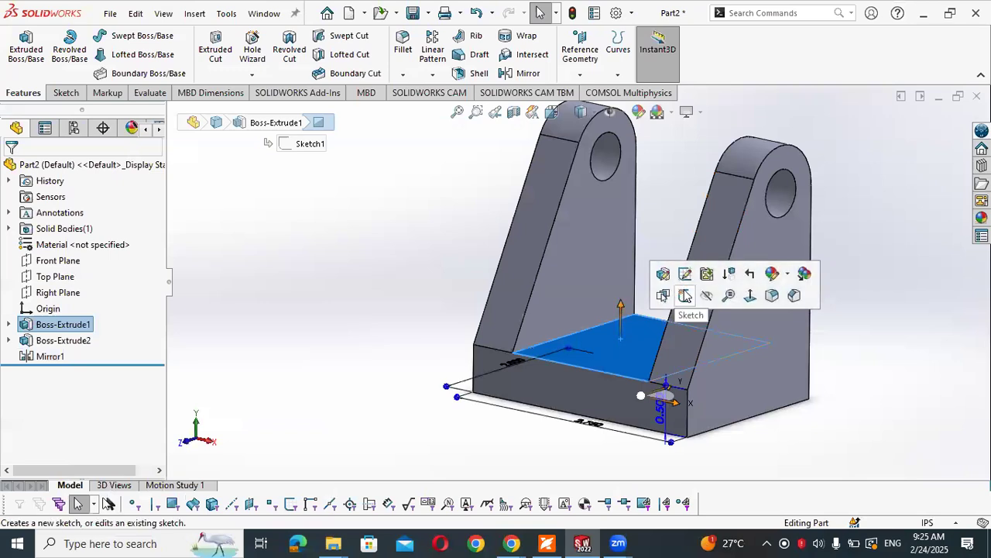
pyautogui.click(685, 295)
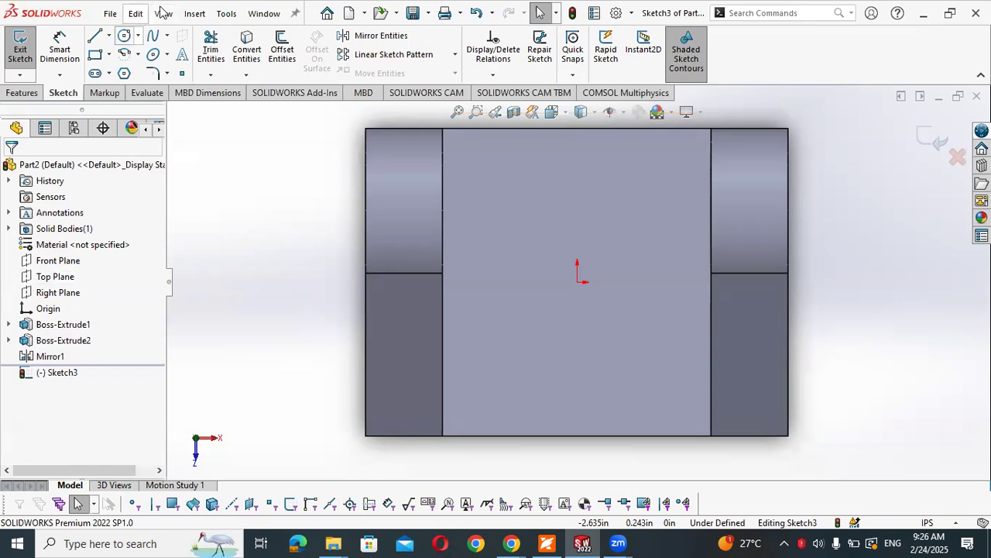
pyautogui.click(124, 36)
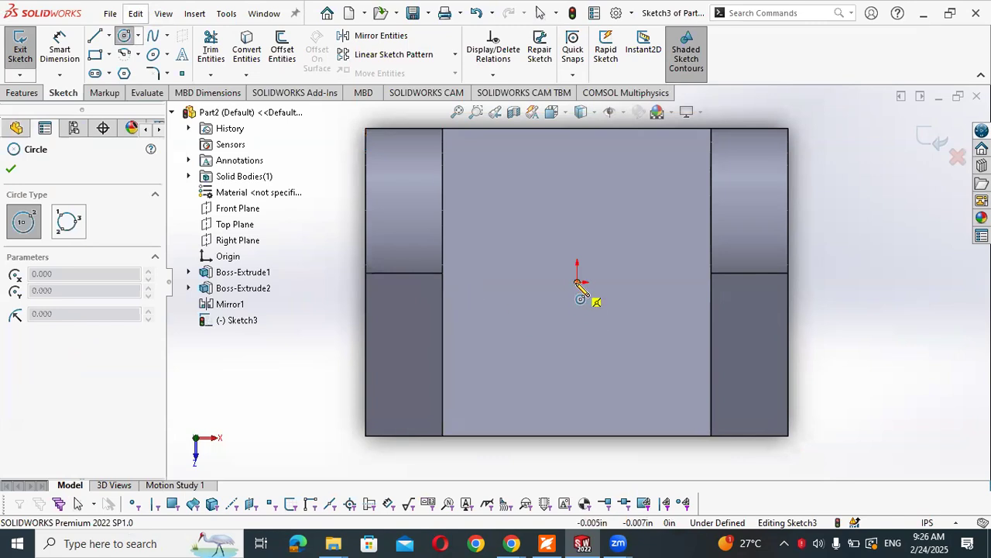
pyautogui.click(577, 282)
pyautogui.click(539, 225)
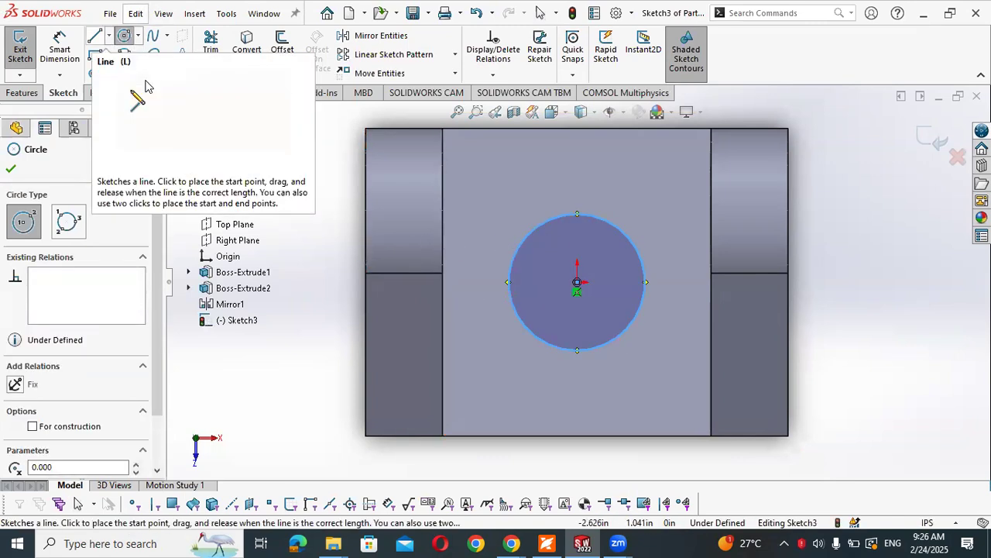
# Sketch a vertical construction centerline from the origin to the midpoint of the base's front edge
pyautogui.click(94, 35)
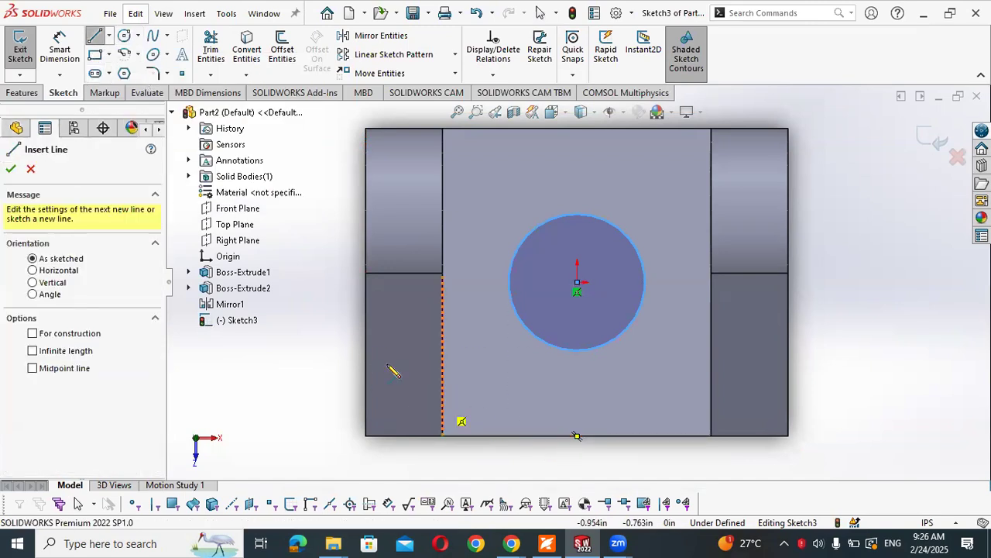
pyautogui.click(109, 35)
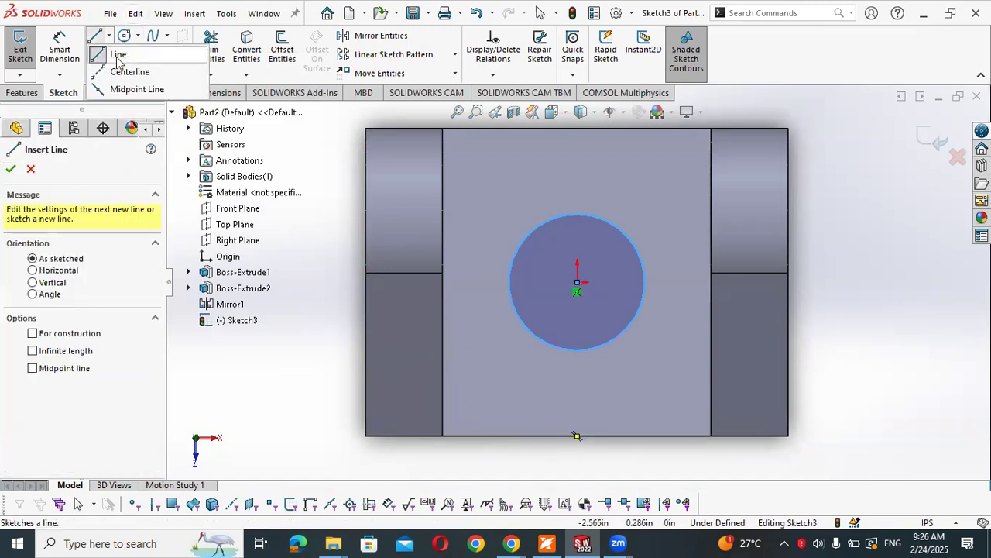
pyautogui.click(126, 69)
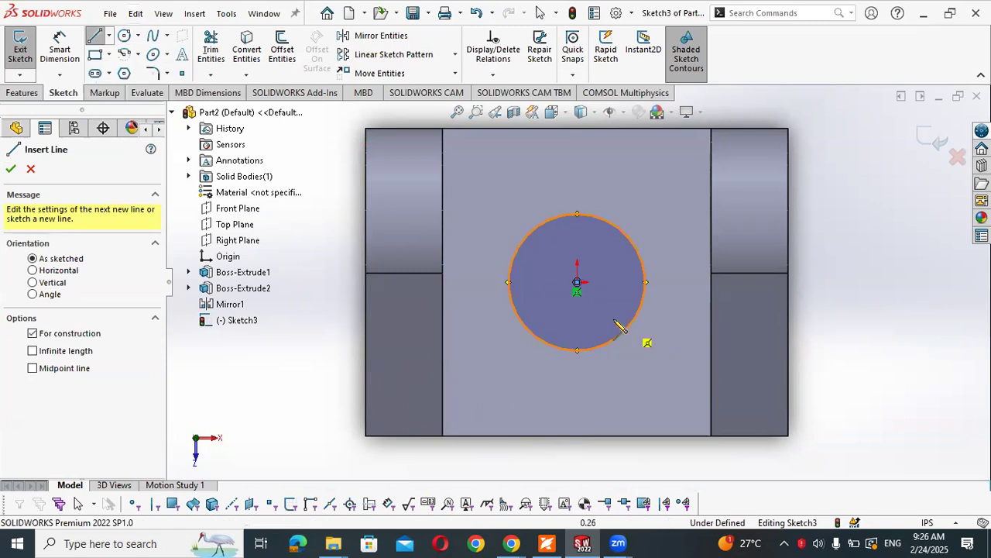
pyautogui.click(577, 283)
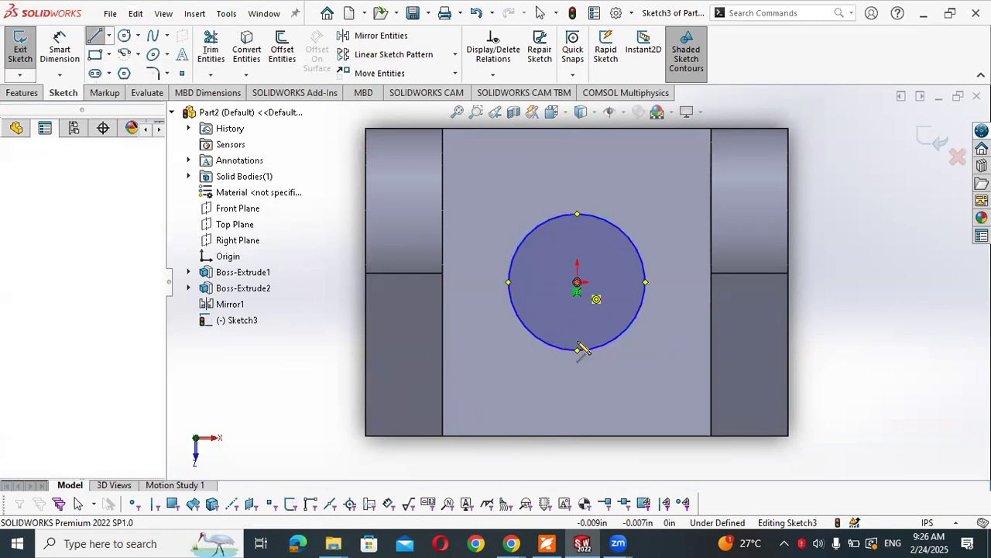
pyautogui.click(577, 436)
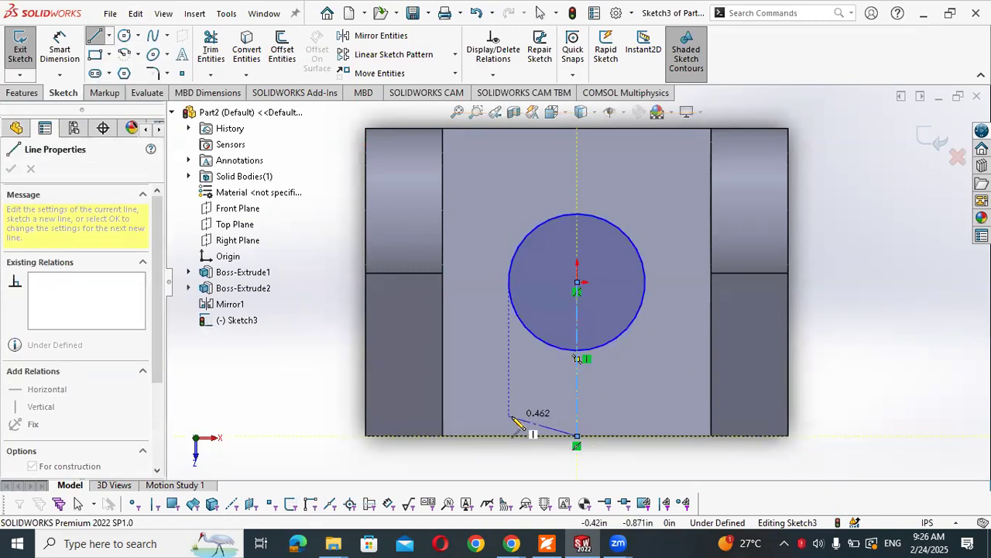
pyautogui.press('Escape')
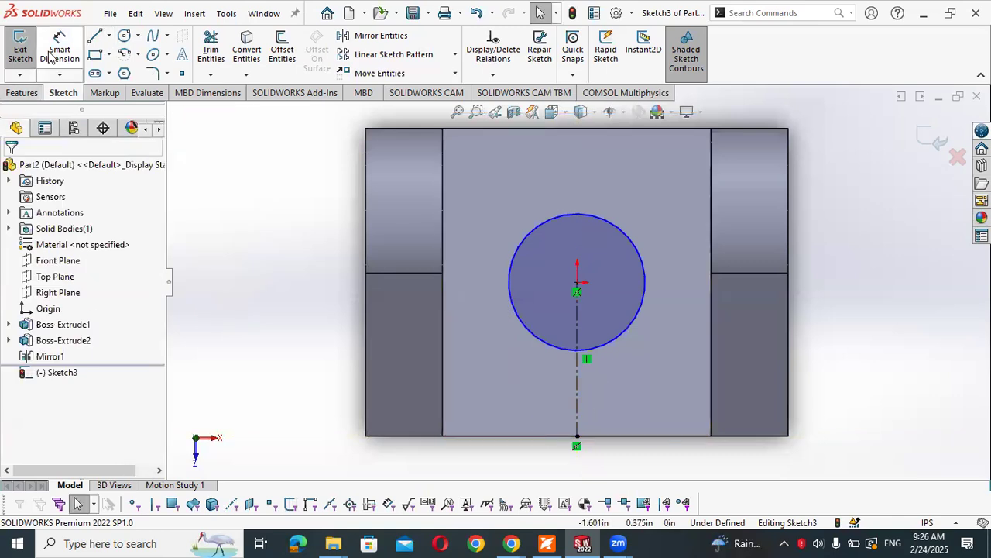
# Sketch an open slot profile from the front edge: two vertical lines about 0.39 in long joined by a tangent arc of about 0.19 in radius
pyautogui.click(94, 37)
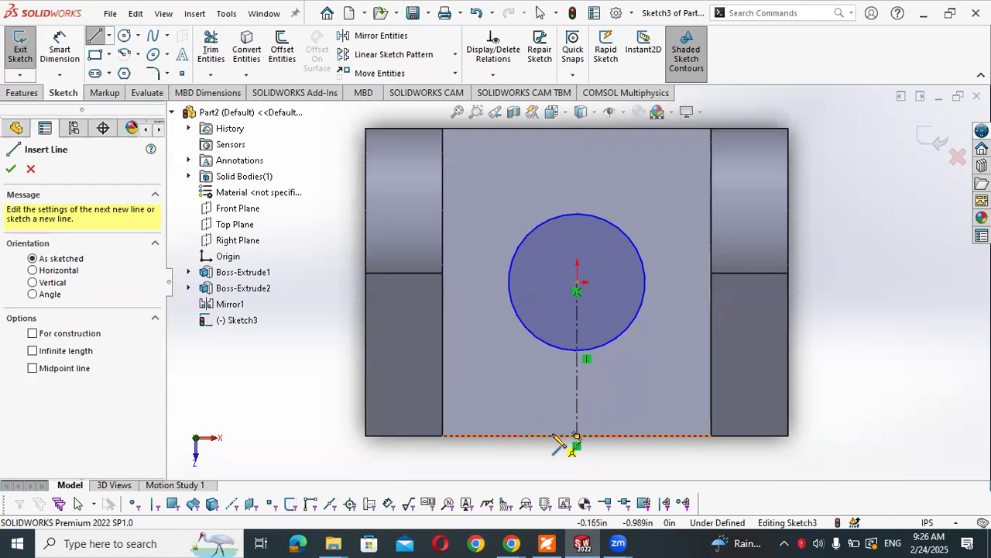
pyautogui.click(554, 435)
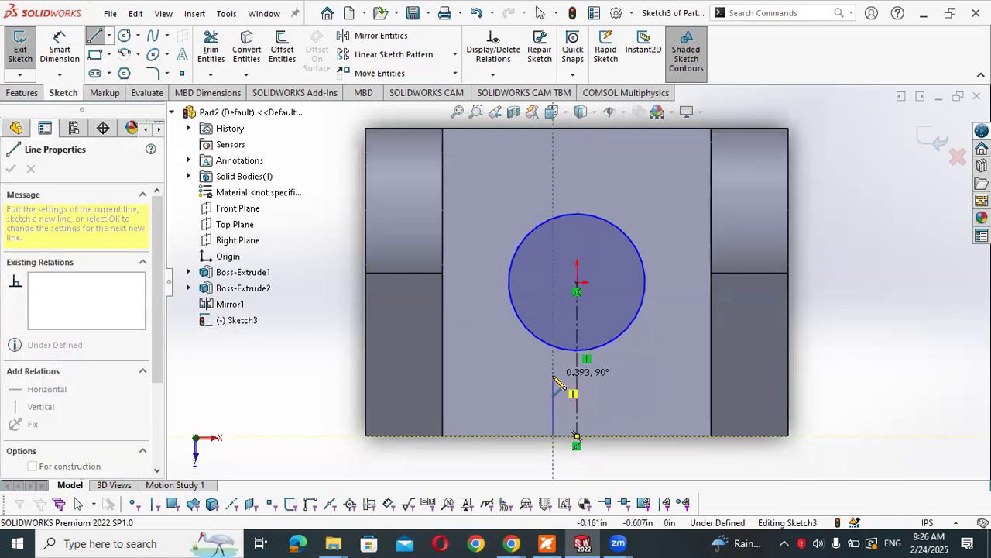
pyautogui.click(554, 375)
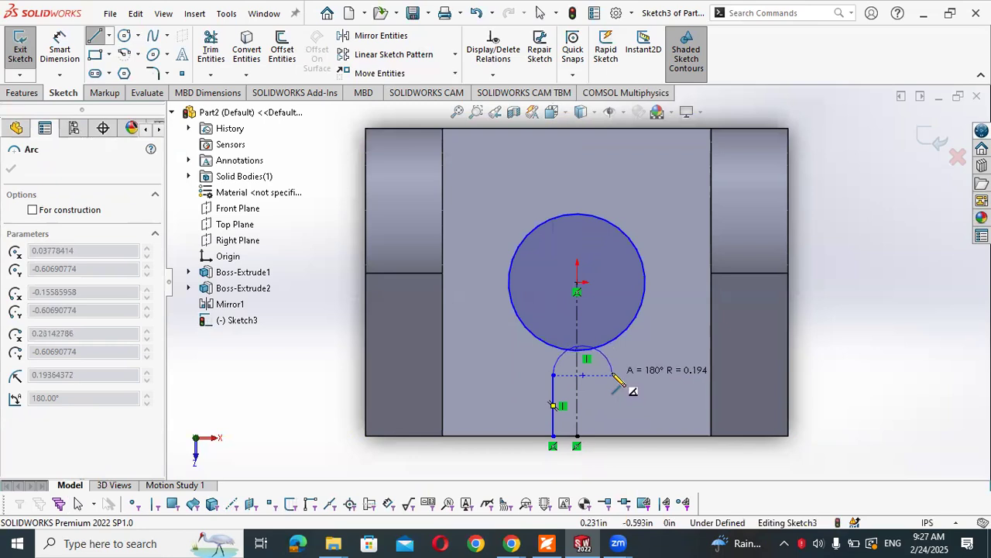
pyautogui.click(612, 376)
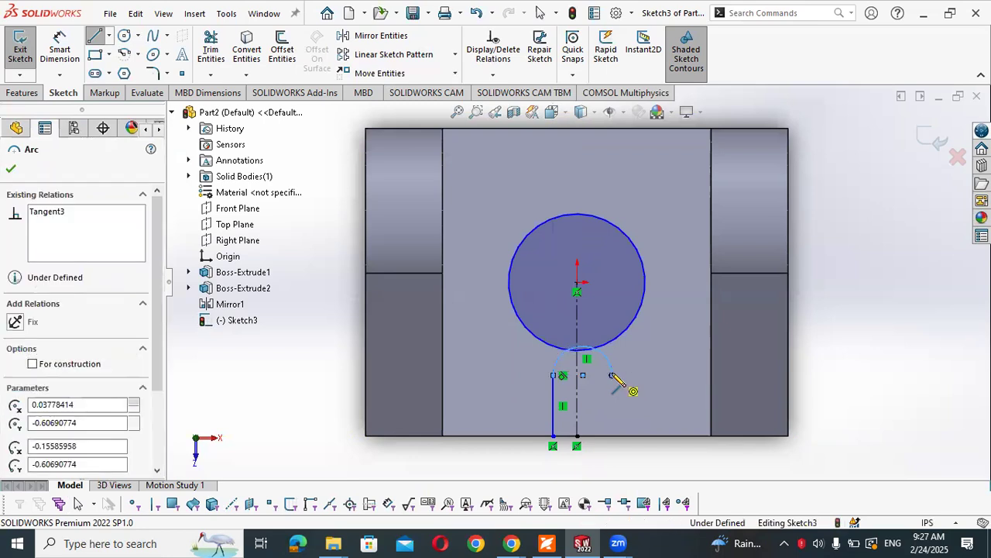
pyautogui.click(613, 436)
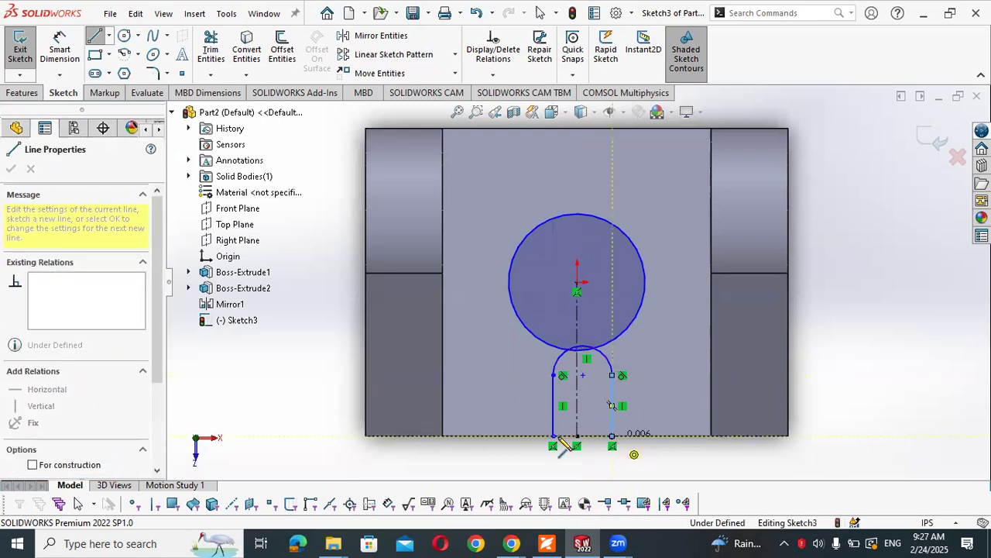
pyautogui.press('Escape')
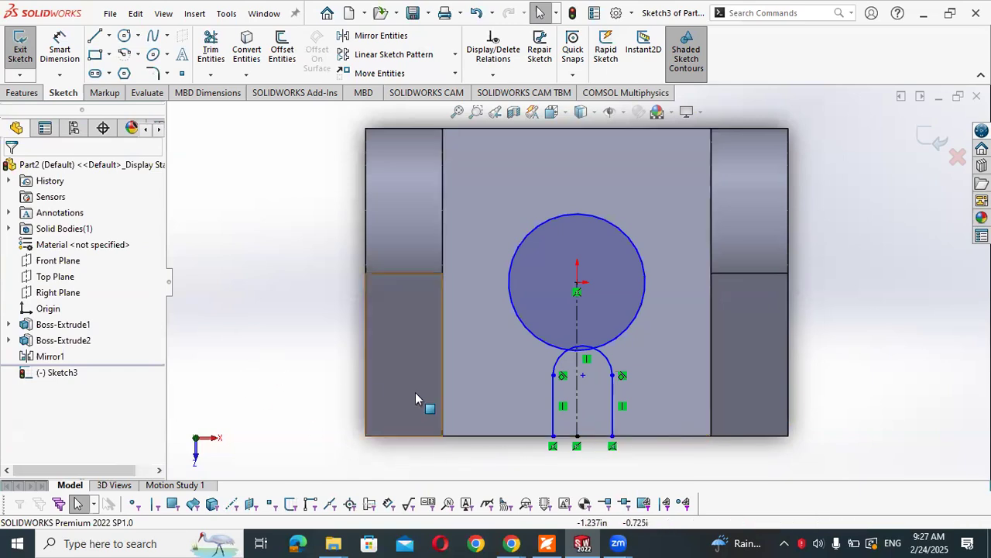
# Make the slot's two vertical lines symmetric about the vertical centerline
pyautogui.click(553, 397)
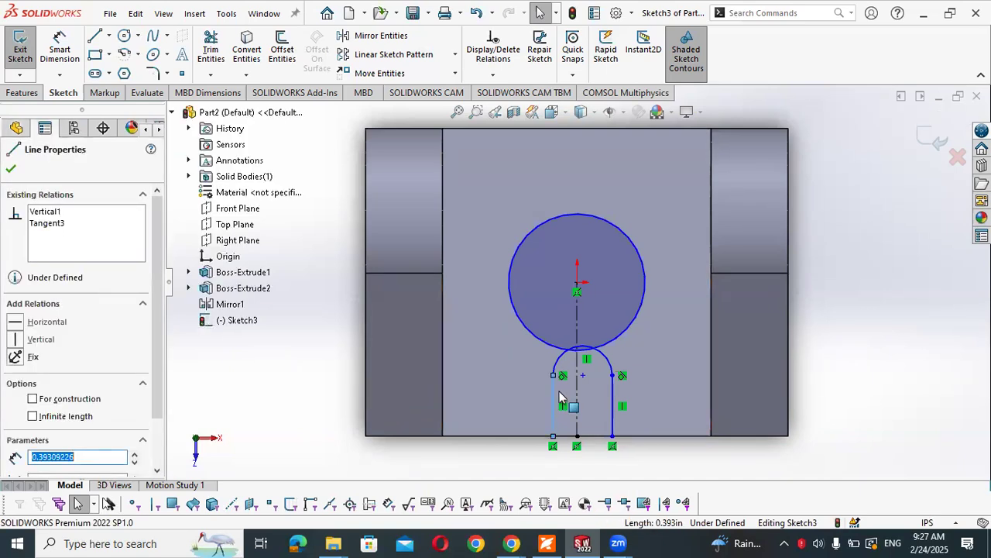
pyautogui.keyDown('ctrl'); pyautogui.click(613, 392); pyautogui.keyUp('ctrl')
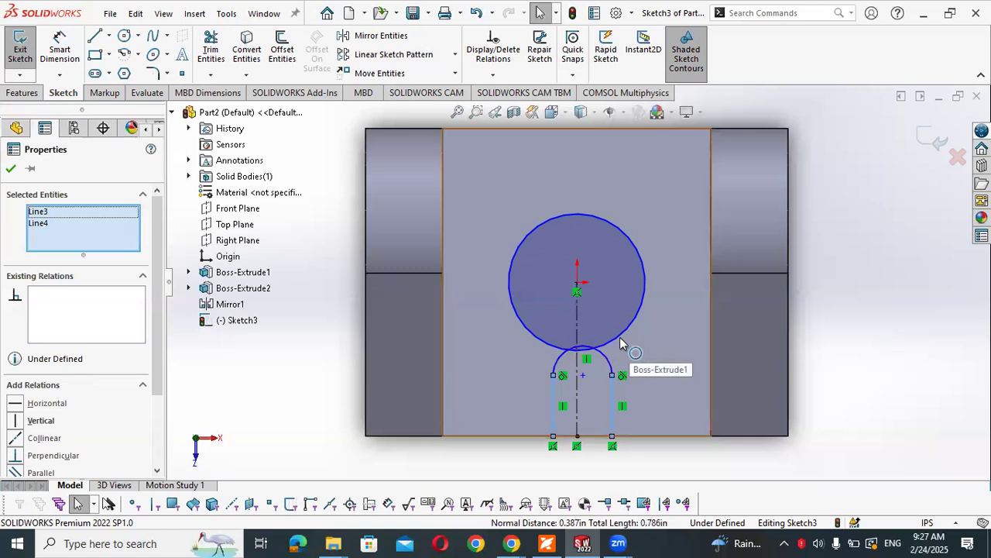
pyautogui.keyDown('ctrl'); pyautogui.click(576, 329); pyautogui.keyUp('ctrl')
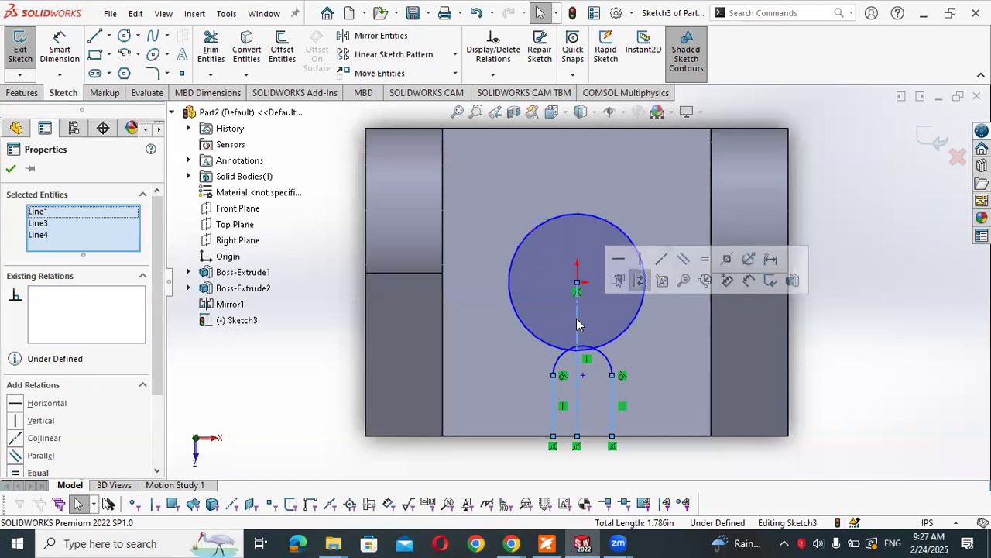
pyautogui.click(727, 260)
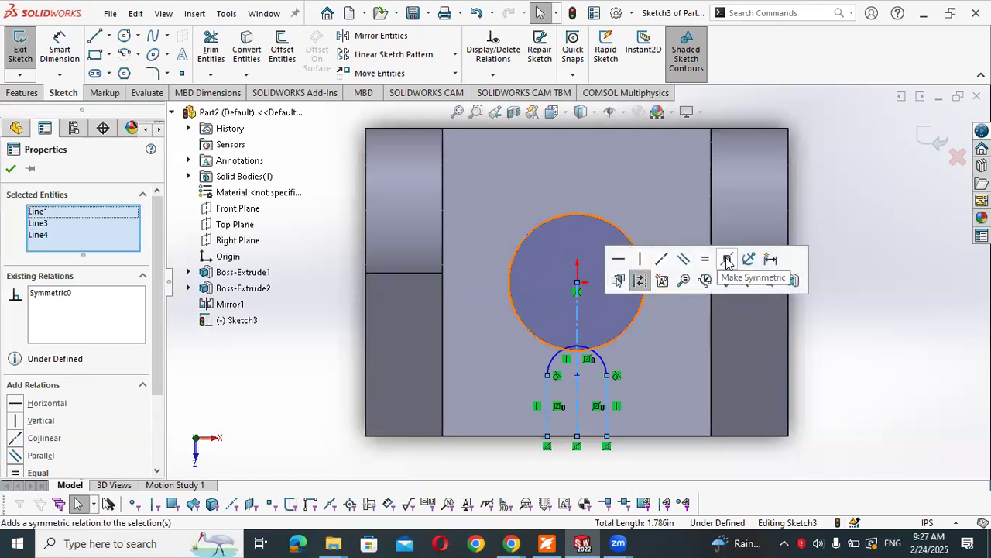
pyautogui.click(891, 338)
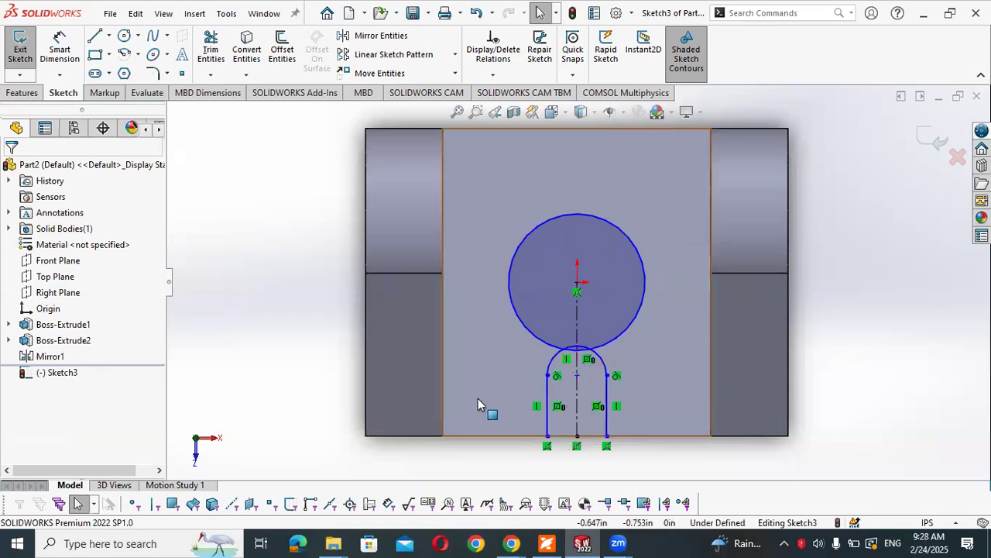
# Check the hole size in the workbook's Figure 3-11 and dimension the diameter of the circle at the origin at 0.5 in
pyautogui.hotkey('alt', 'Tab')
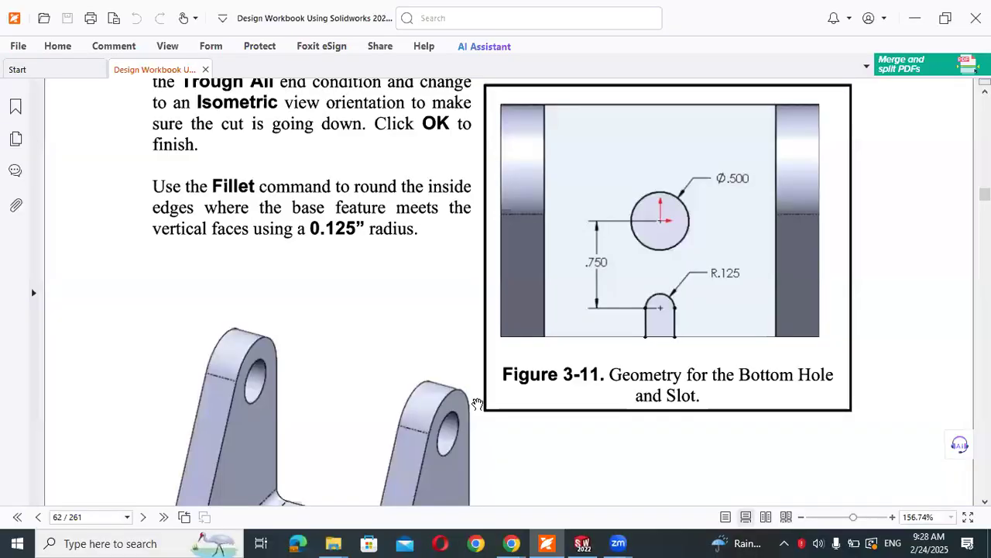
pyautogui.hotkey('alt', 'Tab')
pyautogui.moveTo(898, 298); pyautogui.dragTo(902, 224, button='right')
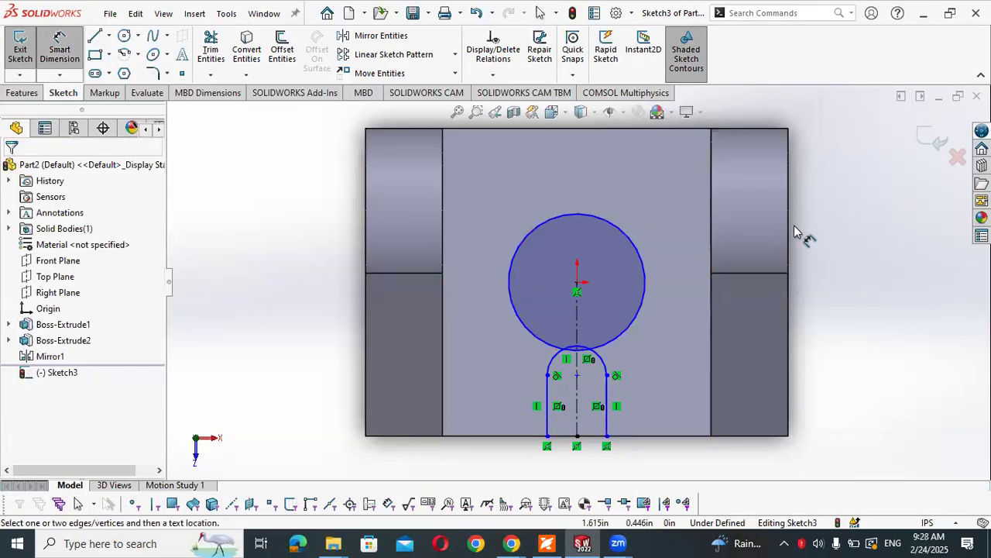
pyautogui.click(647, 285)
pyautogui.click(665, 259)
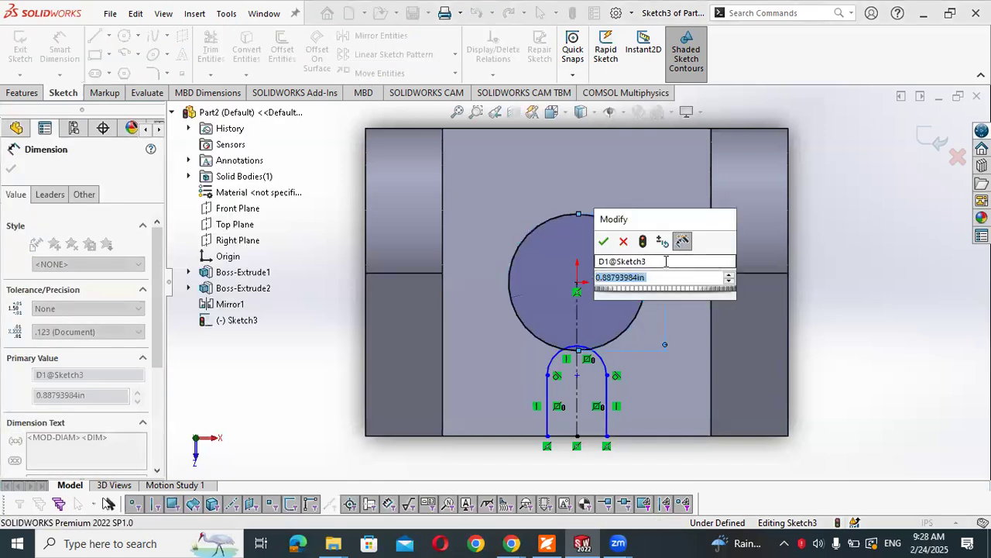
pyautogui.write('0.5')
pyautogui.press('Return')
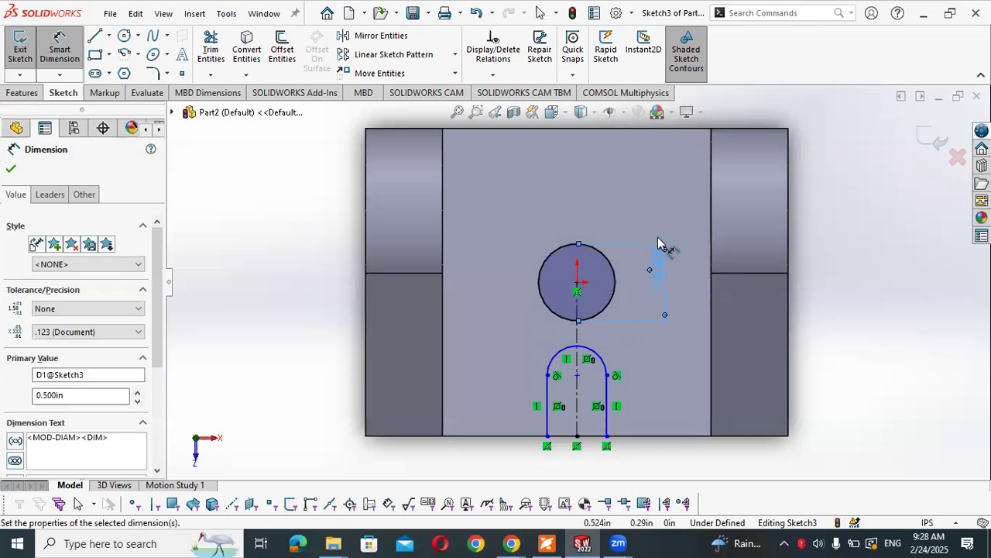
# Dimension the radius of the slot's arc at 0.125 in
pyautogui.hotkey('alt', 'Tab')
pyautogui.hotkey('alt', 'Tab')
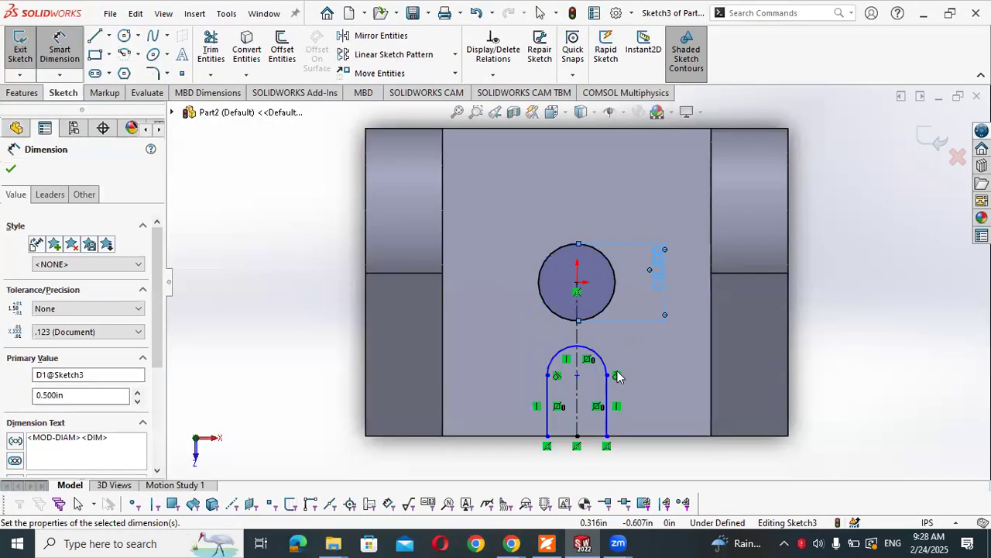
pyautogui.click(605, 369)
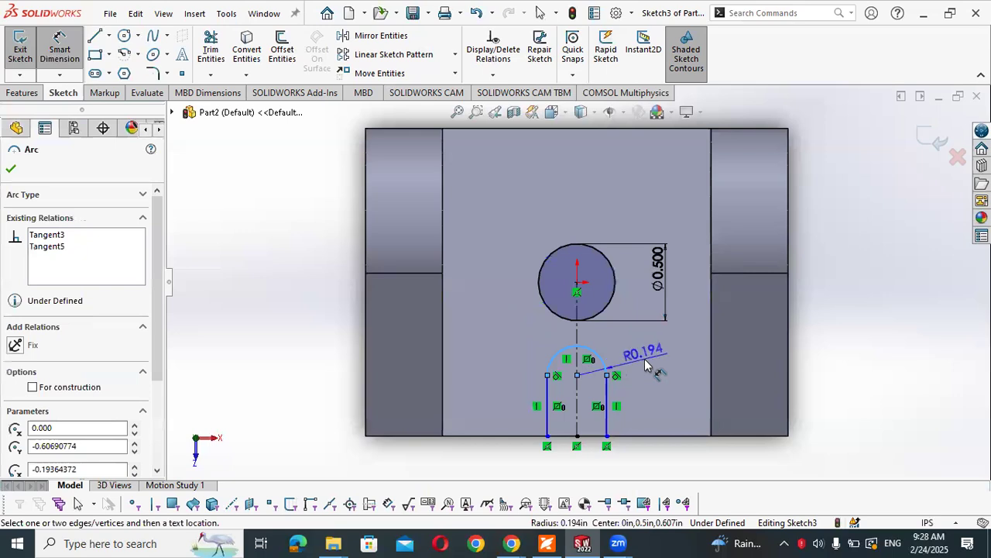
pyautogui.click(644, 358)
pyautogui.write('0.1285')
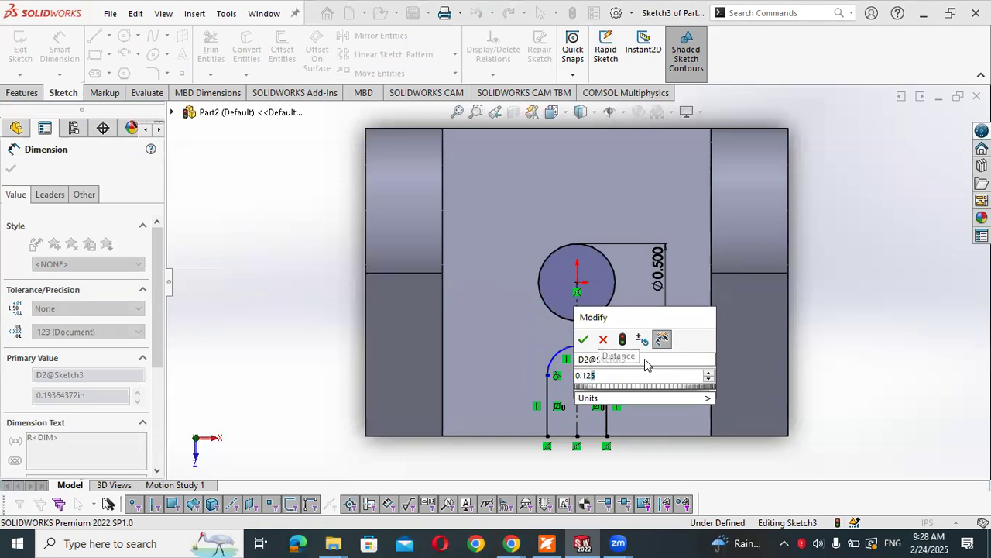
pyautogui.press('Return')
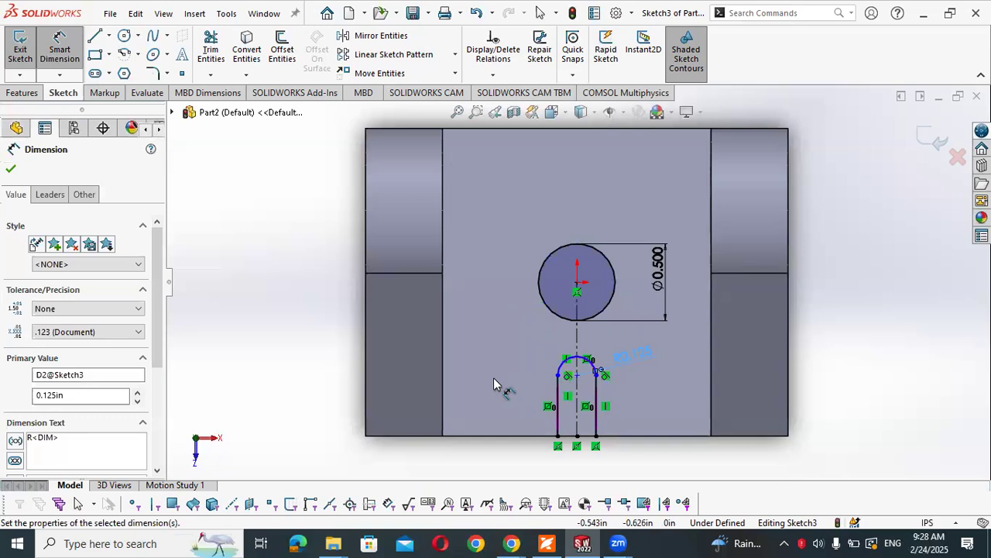
# Check Figure 3-11 in the workbook and dimension the vertical distance from the origin to the slot arc's center at 0.75 in
pyautogui.hotkey('alt', 'Tab')
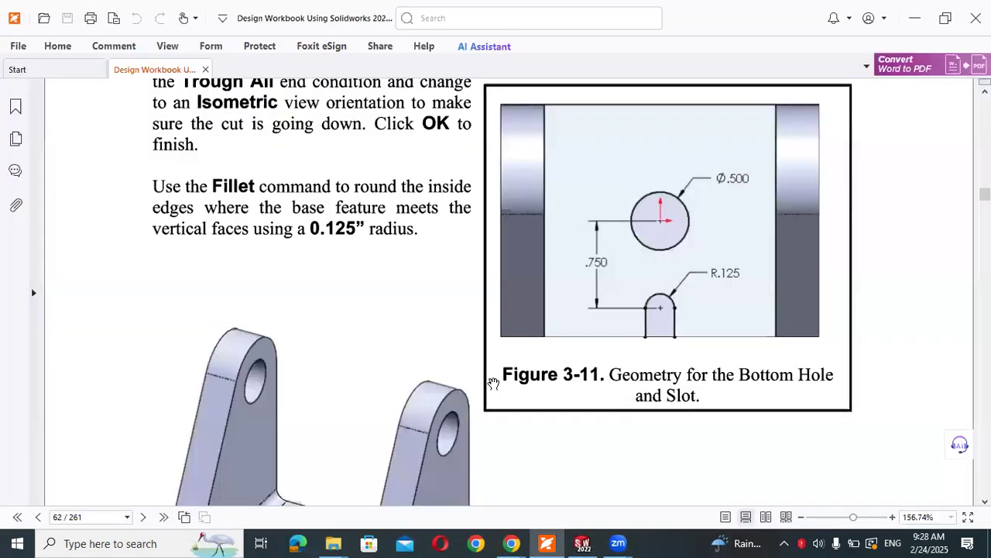
pyautogui.hotkey('alt', 'Tab')
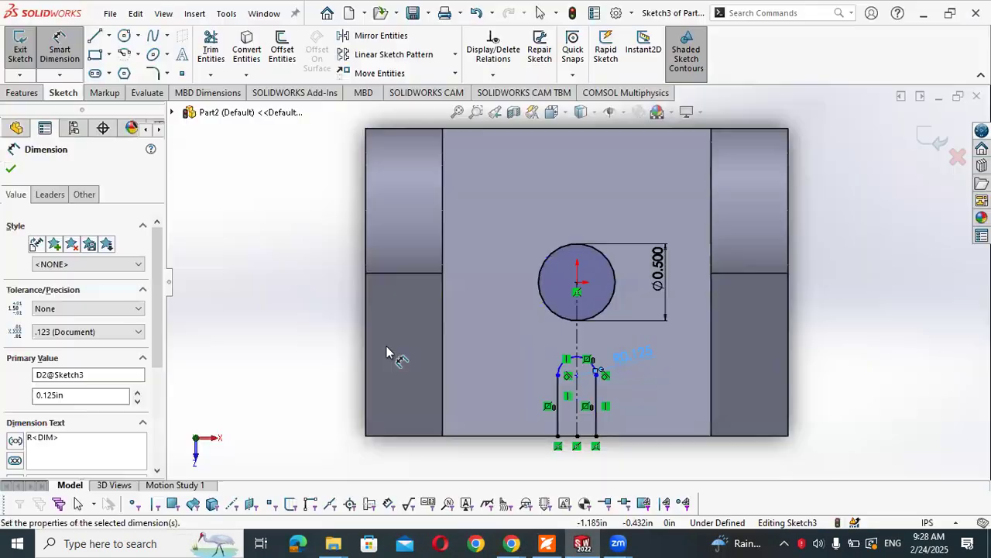
pyautogui.click(577, 283)
pyautogui.click(577, 375)
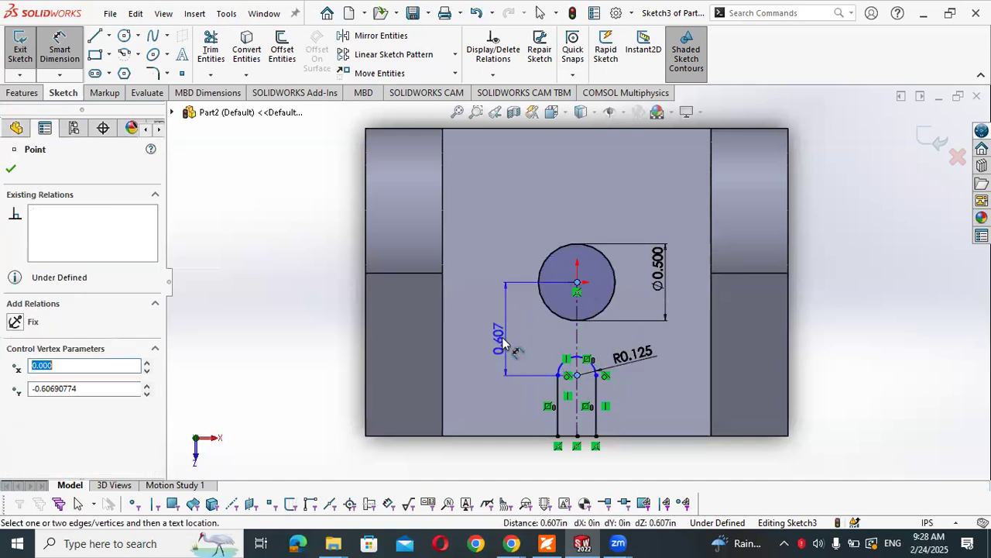
pyautogui.click(499, 341)
pyautogui.click(499, 340)
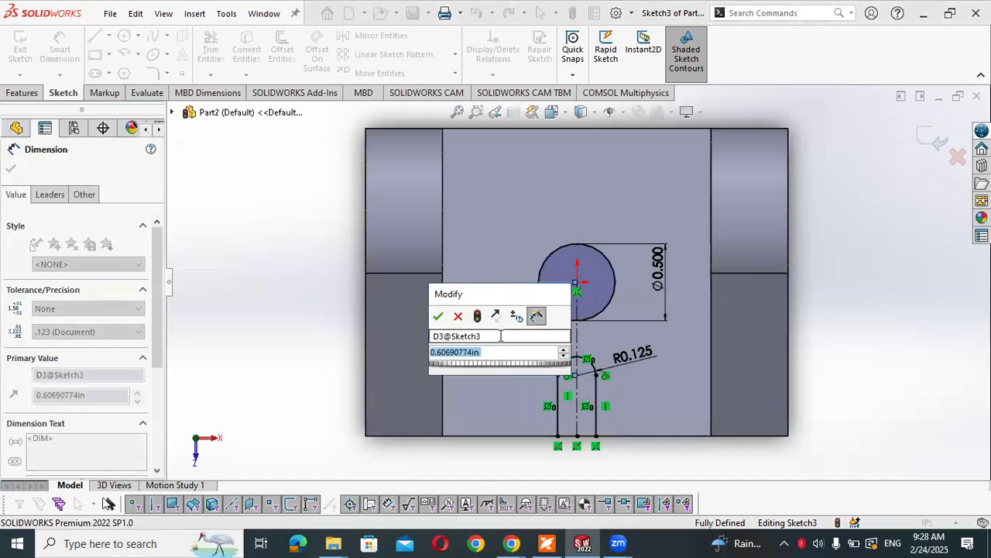
pyautogui.write('0.75')
pyautogui.press('Return')
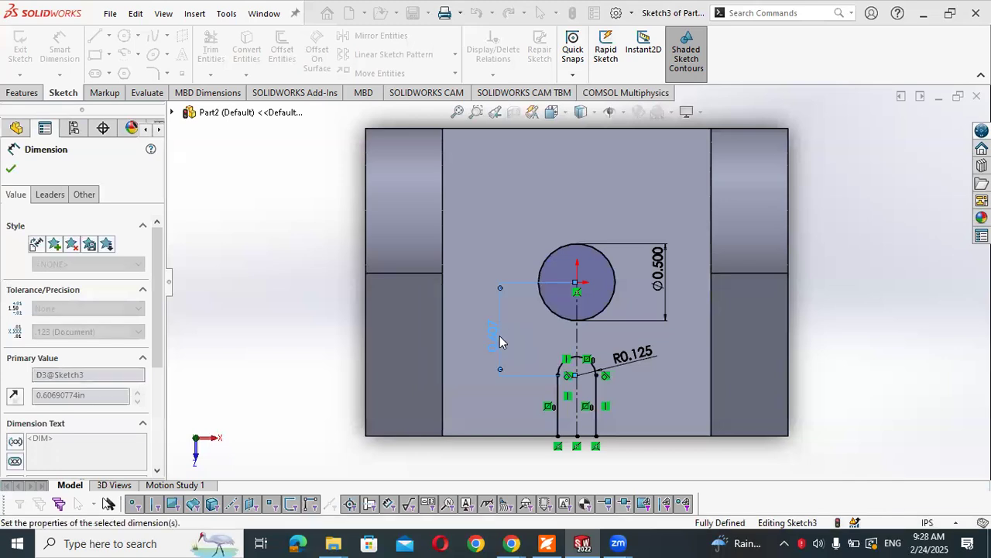
pyautogui.click(864, 328)
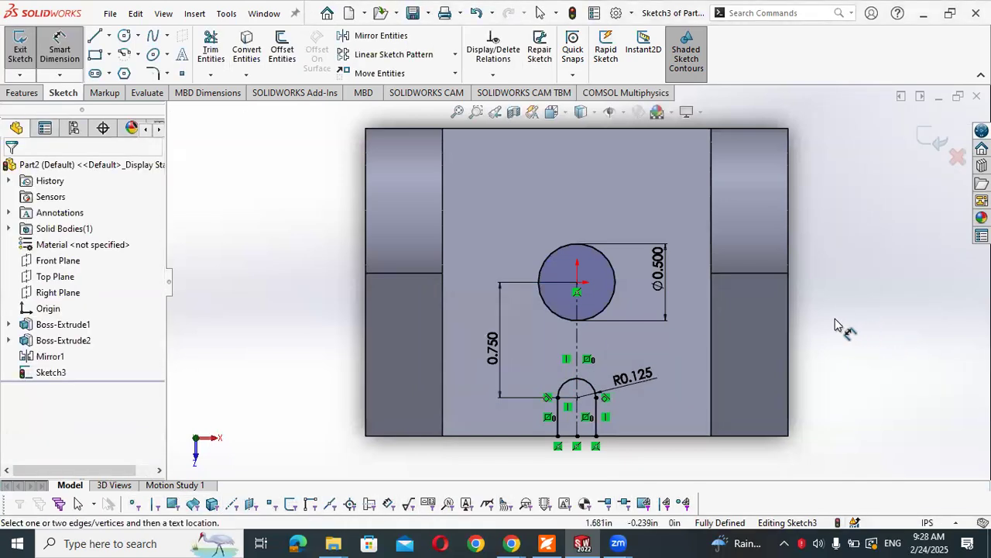
pyautogui.click(20, 93)
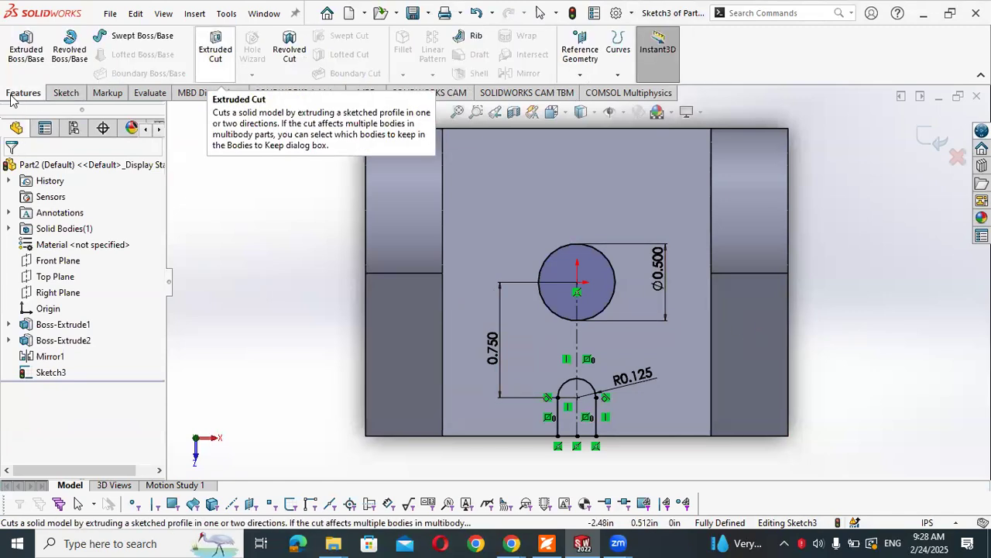
pyautogui.click(216, 49)
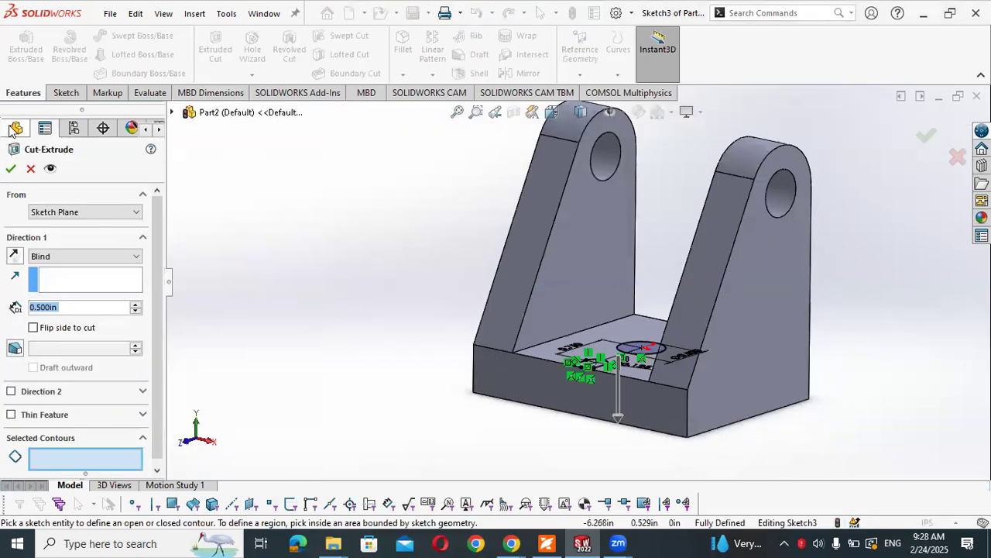
pyautogui.click(75, 257)
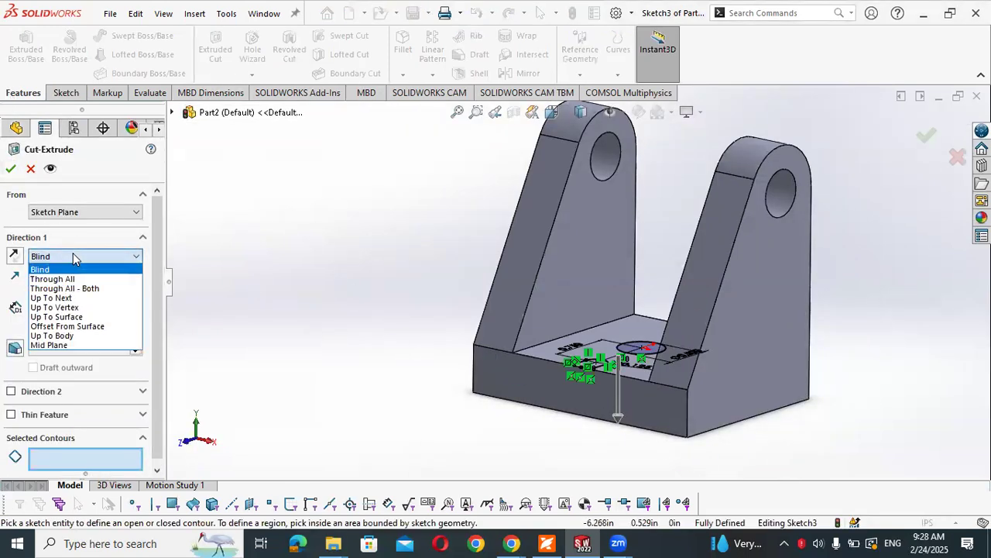
pyautogui.click(66, 281)
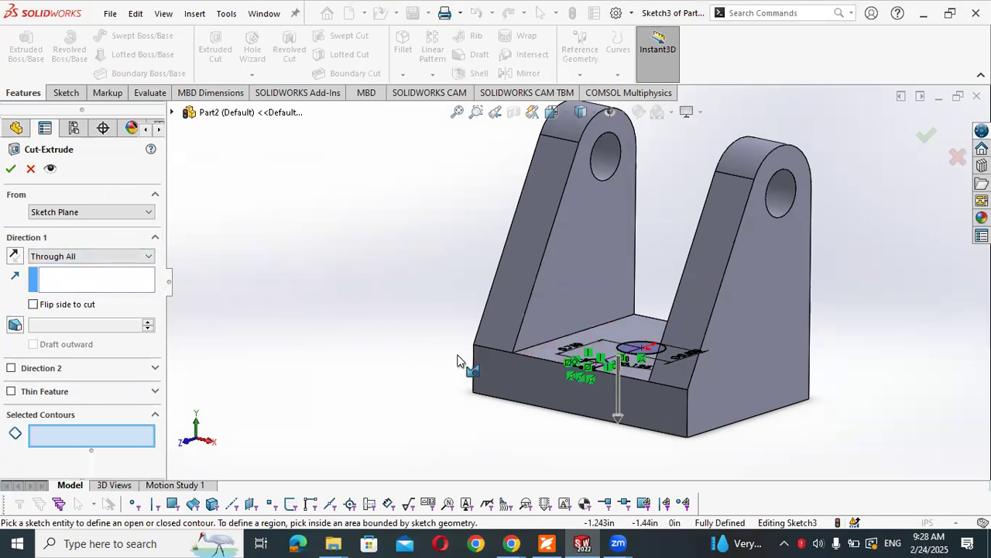
pyautogui.scroll(-6, 601, 325)
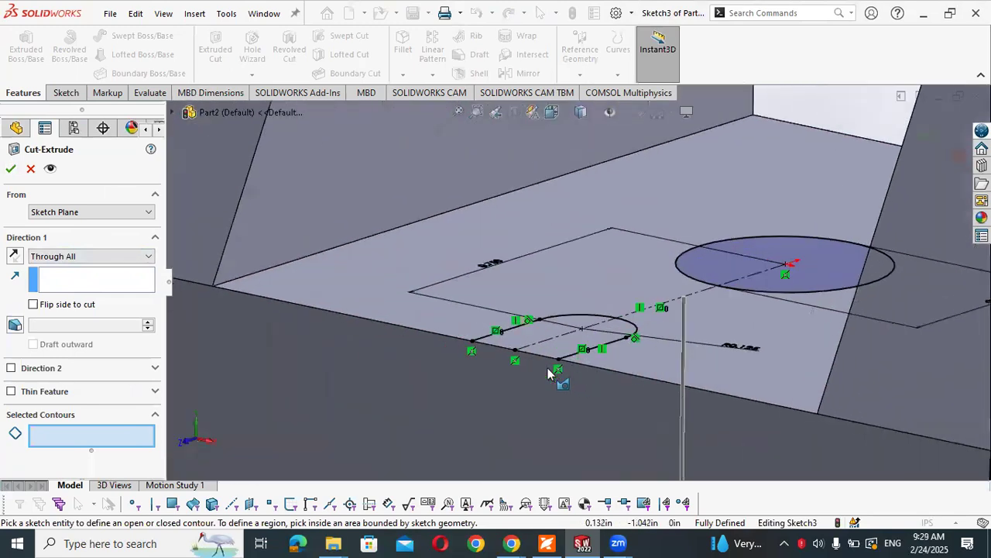
pyautogui.click(30, 168)
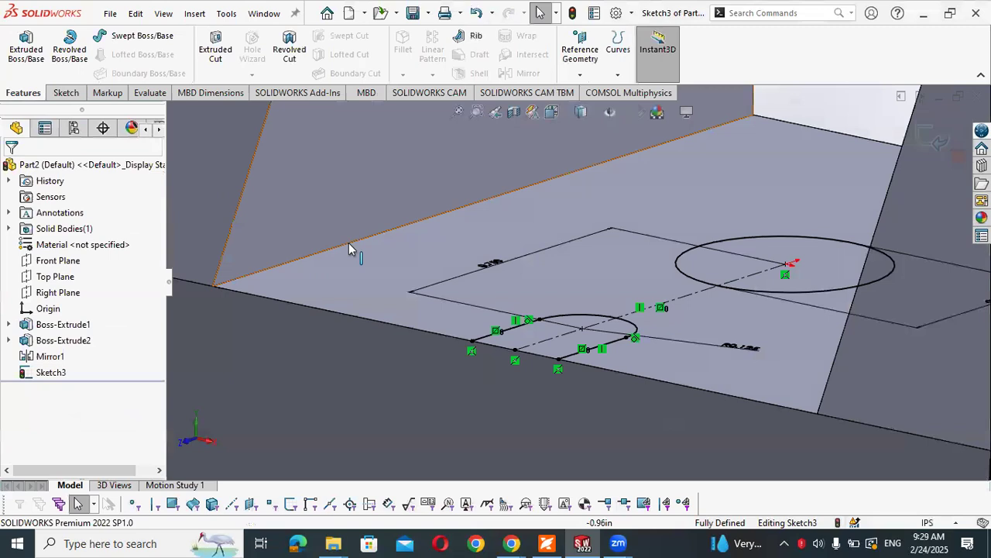
pyautogui.scroll(4, 398, 244)
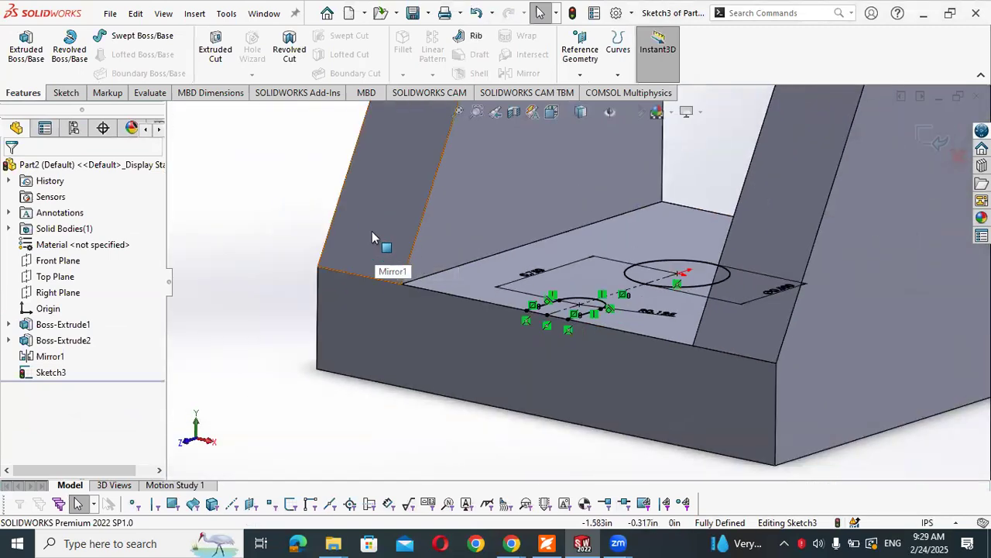
# Close the slot profile with a 0.25 in horizontal line along the base's front edge, joining the lower ends of its two vertical lines
pyautogui.click(66, 92)
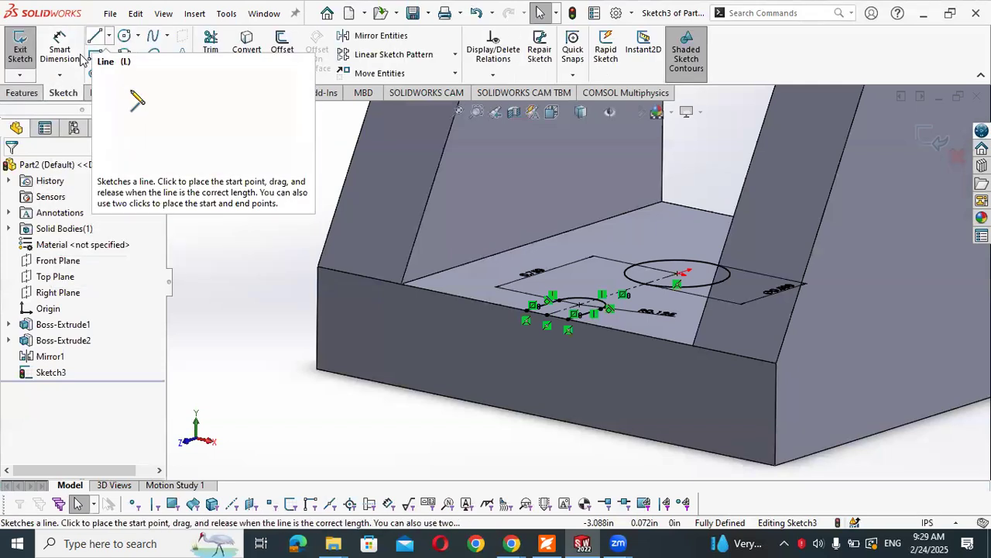
pyautogui.press('space')
pyautogui.click(430, 236)
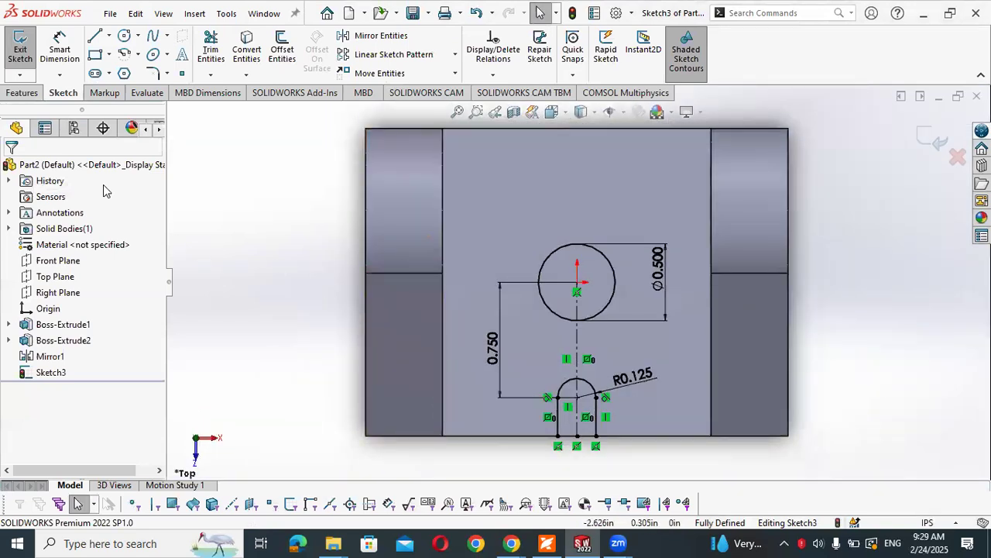
pyautogui.click(94, 36)
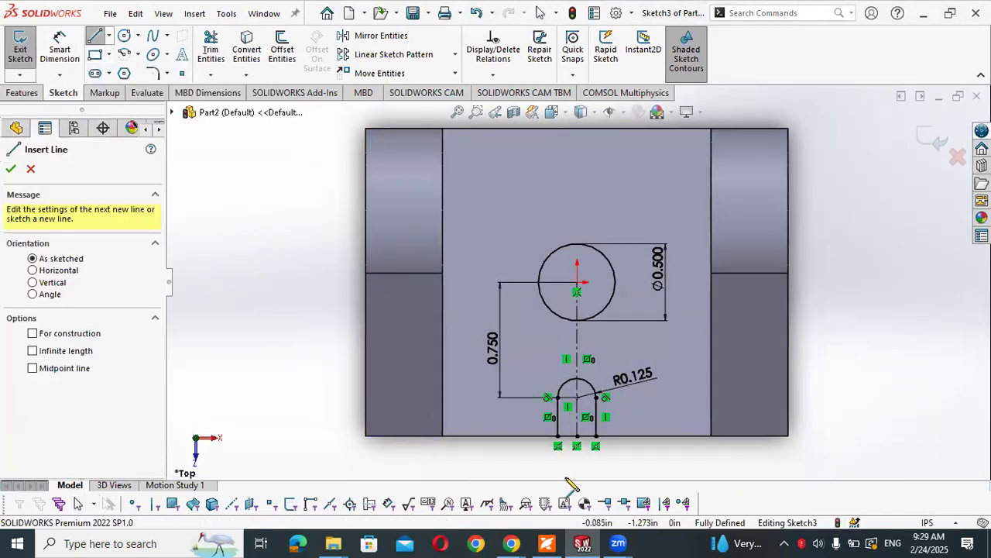
pyautogui.click(559, 437)
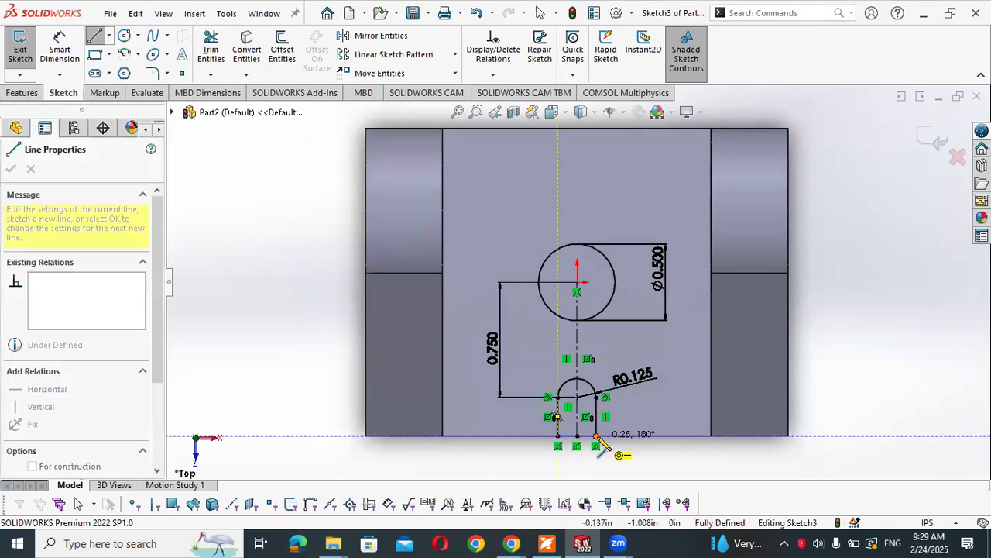
pyautogui.click(597, 438)
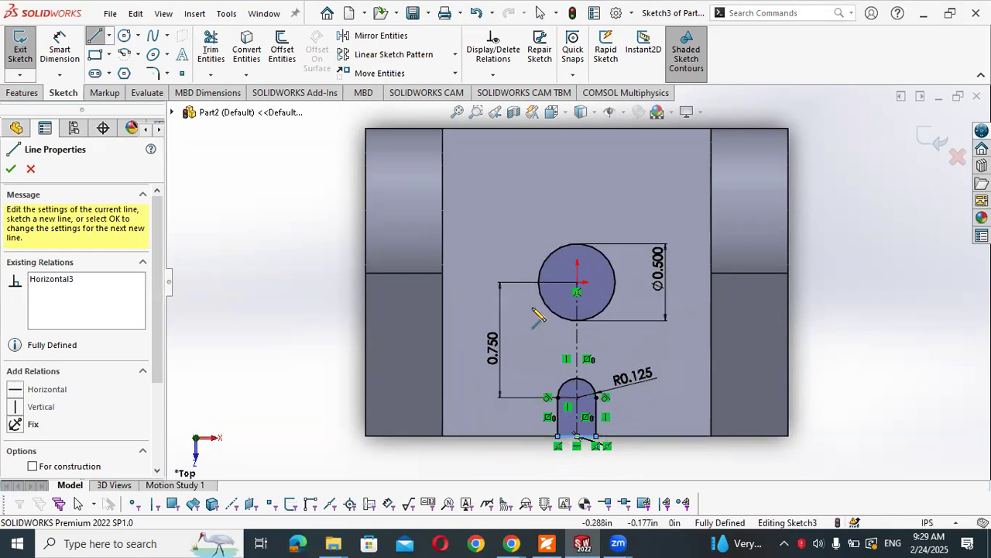
# Cut the bottom hole and slot through the base with an Extruded Cut using the Through All end condition
pyautogui.click(21, 93)
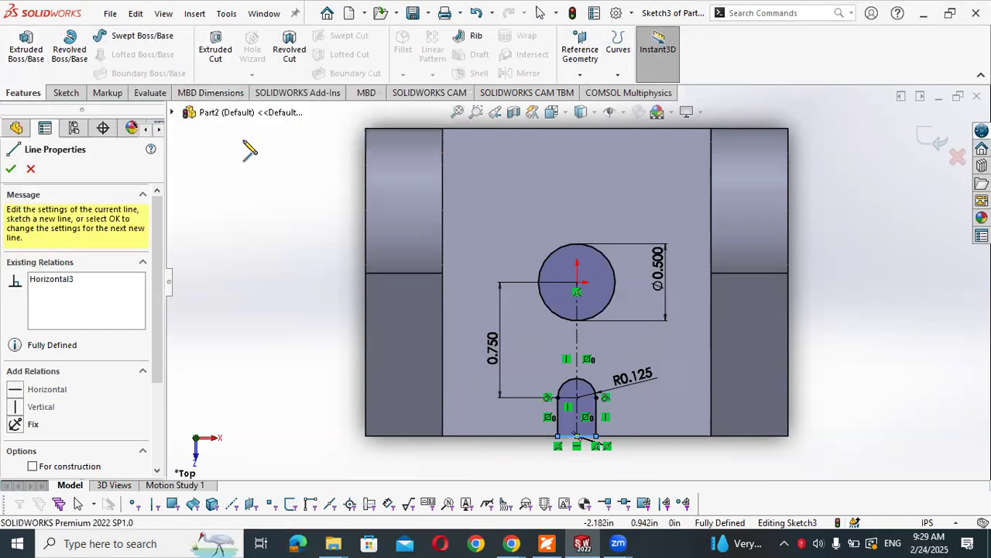
pyautogui.click(220, 82)
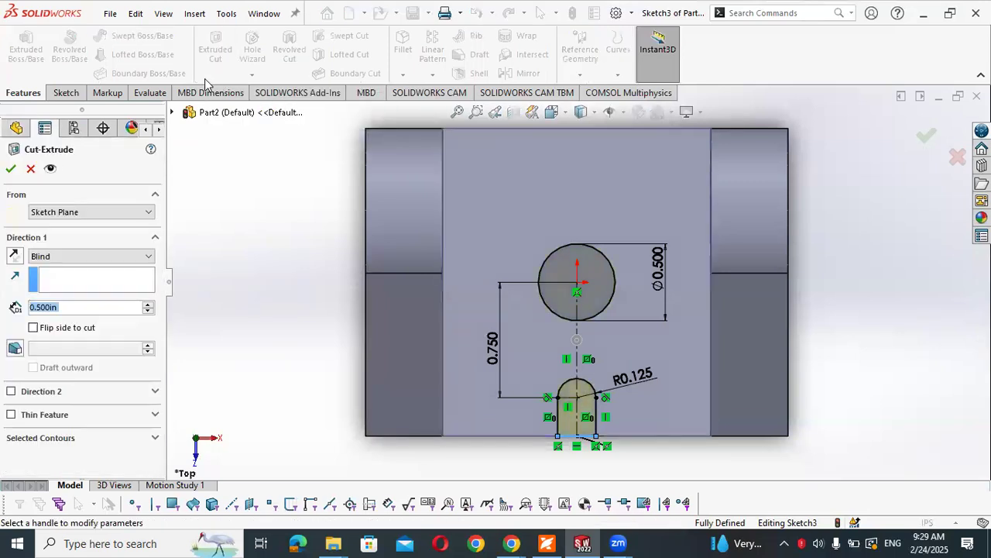
pyautogui.click(88, 258)
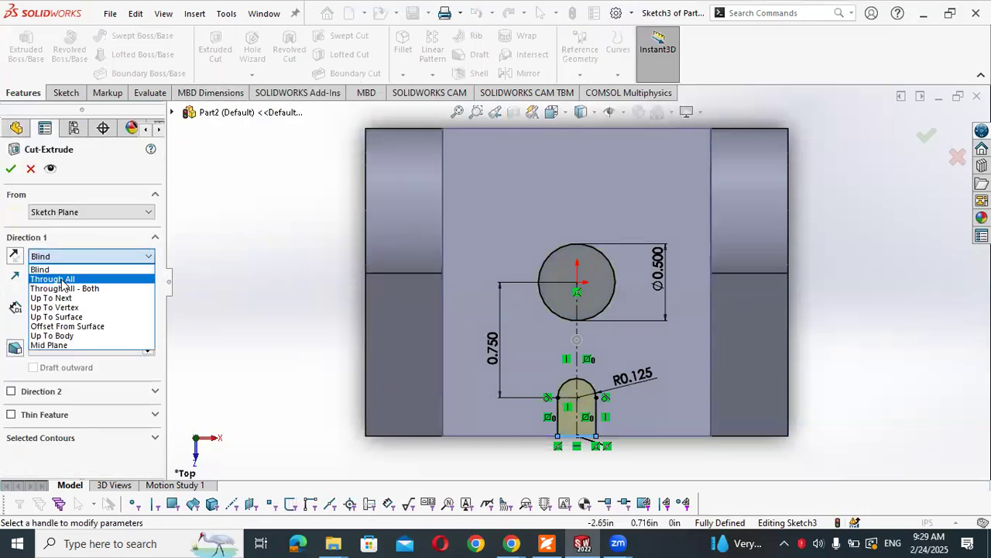
pyautogui.click(65, 272)
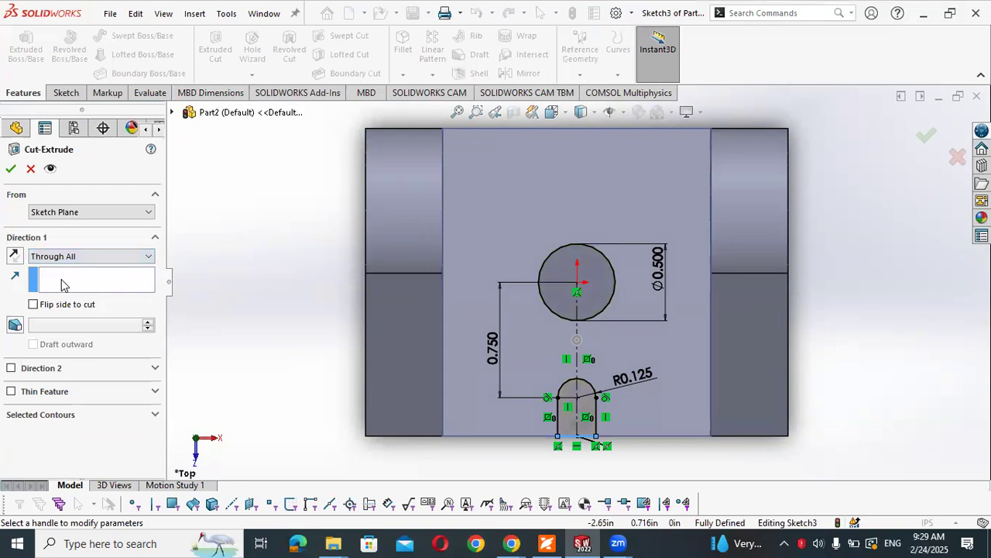
pyautogui.click(11, 168)
pyautogui.click(282, 376)
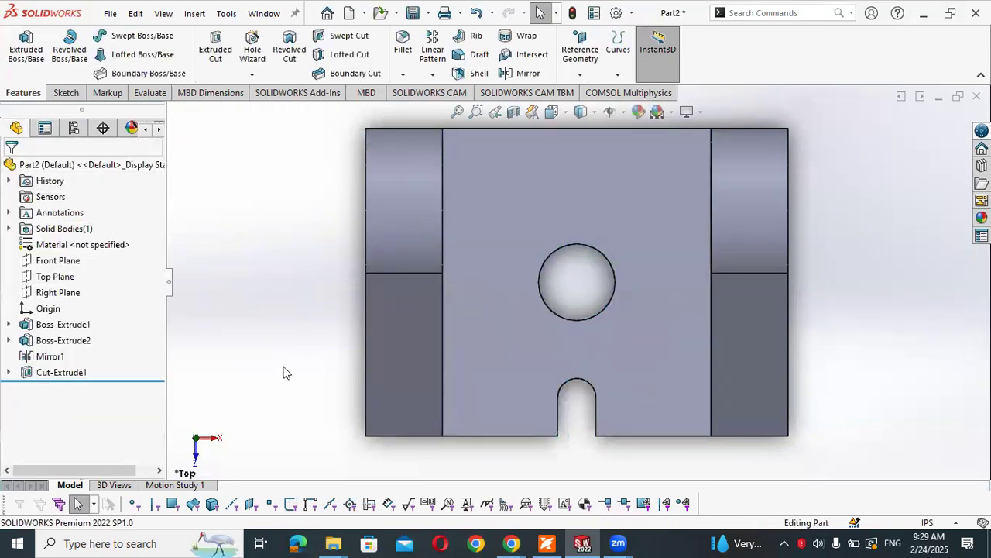
pyautogui.moveTo(284, 372); pyautogui.dragTo(250, 286, button='middle')
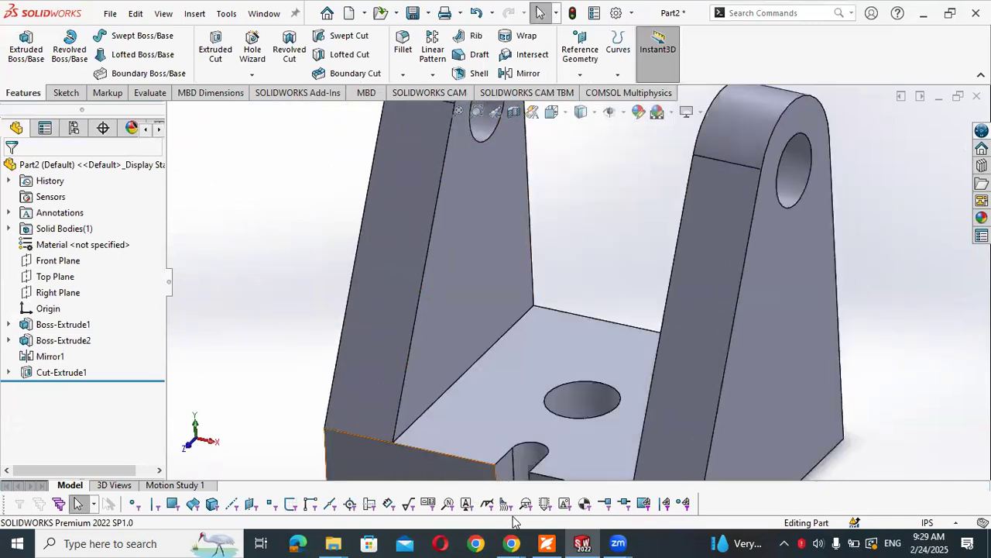
# Check the workbook's fillet instruction and fillet the two inside edges where the base meets the uprights with a 0.125 in radius
pyautogui.click(549, 542)
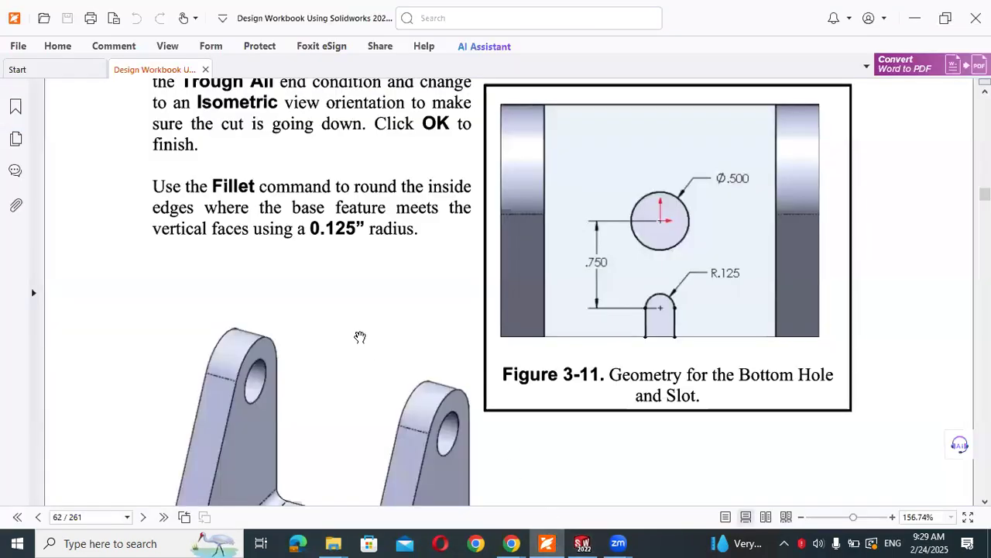
pyautogui.scroll(3, 360, 337)
pyautogui.scroll(-10, 341, 328)
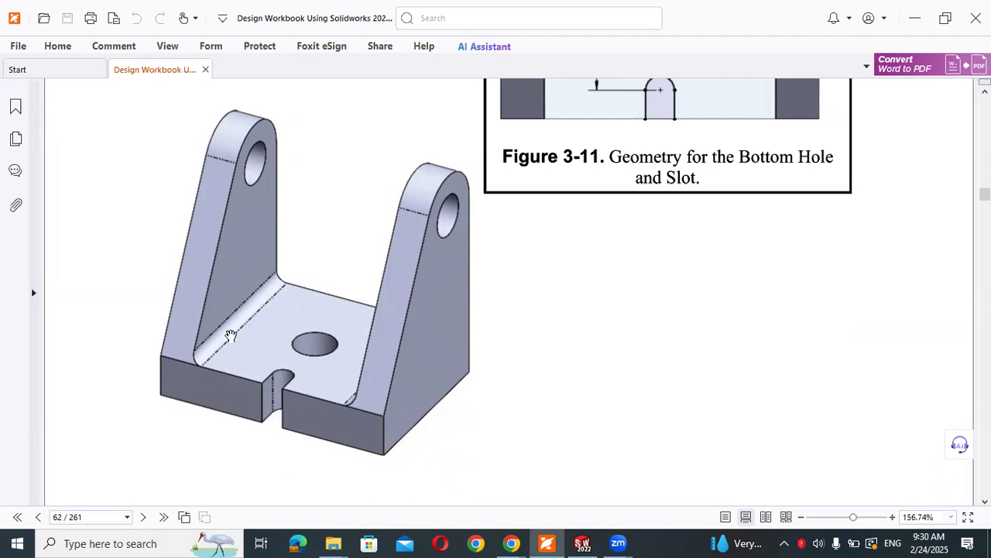
pyautogui.scroll(3, 231, 335)
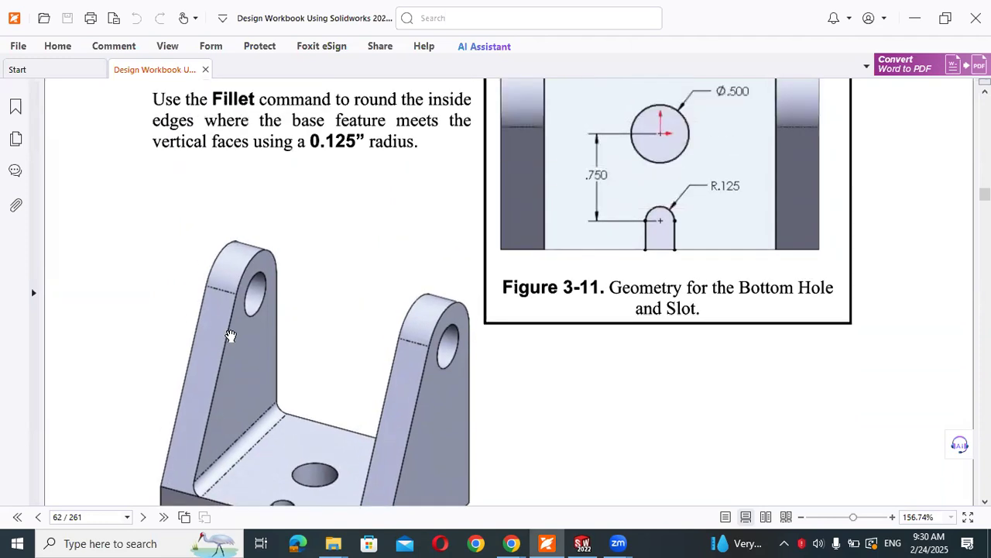
pyautogui.click(910, 16)
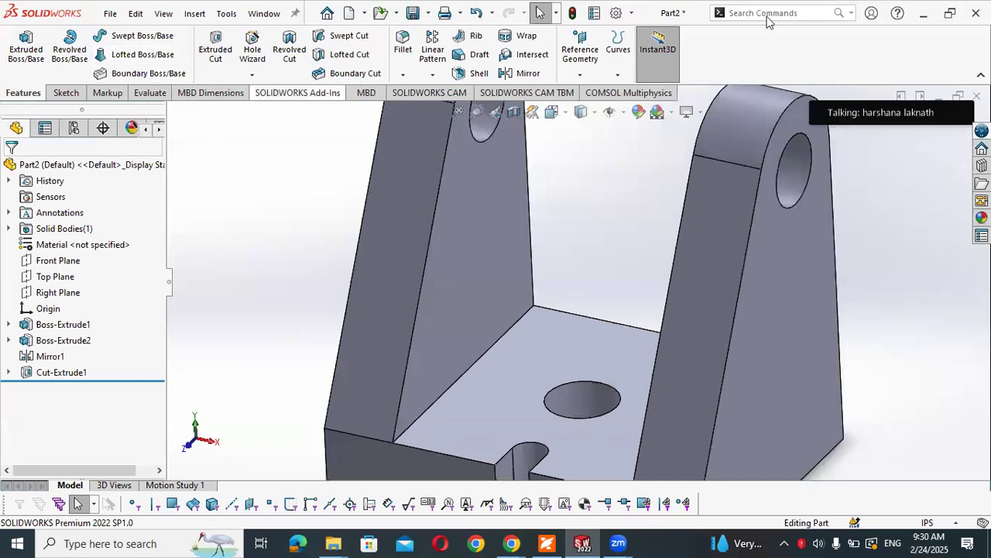
pyautogui.click(403, 43)
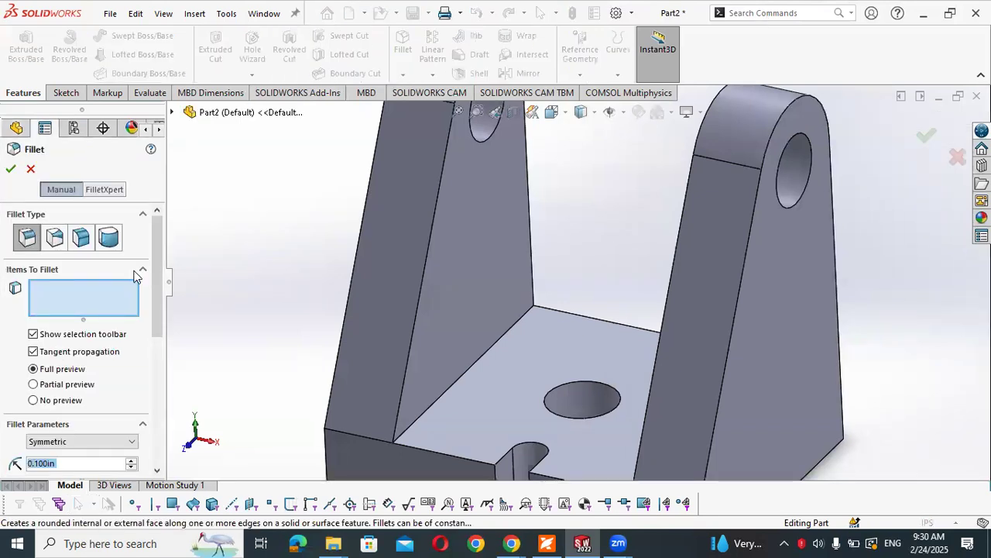
pyautogui.click(431, 413)
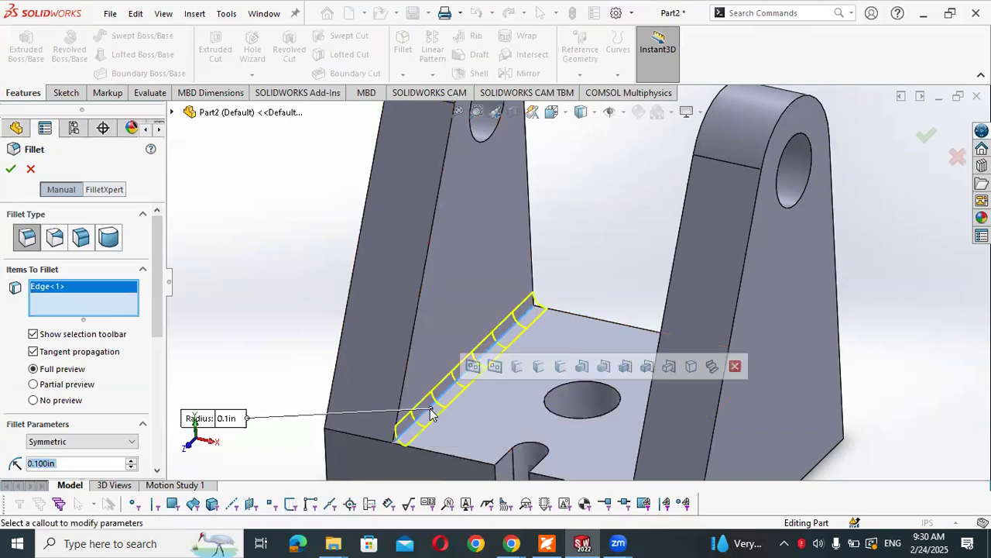
pyautogui.moveTo(597, 333); pyautogui.dragTo(728, 345, button='middle')
pyautogui.click(759, 381)
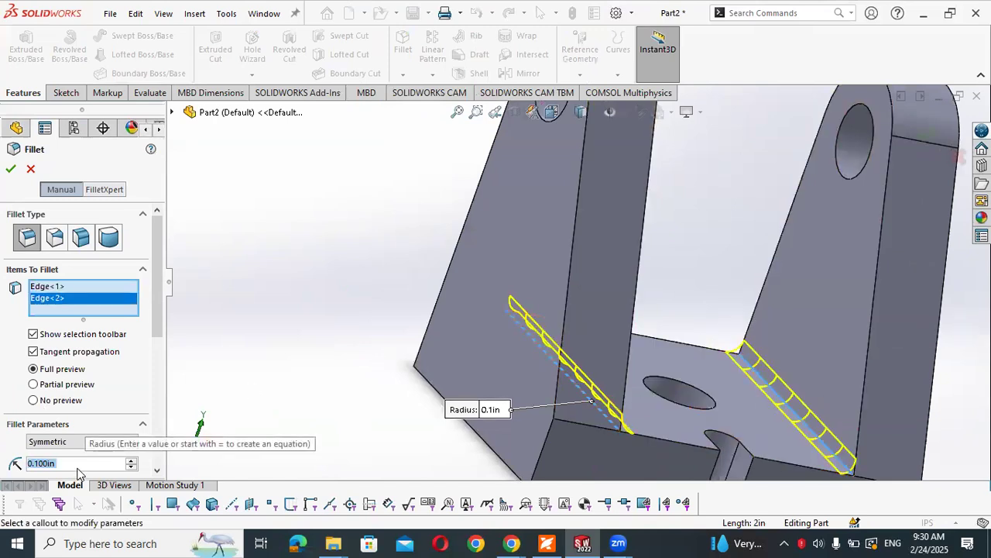
pyautogui.write('0.125')
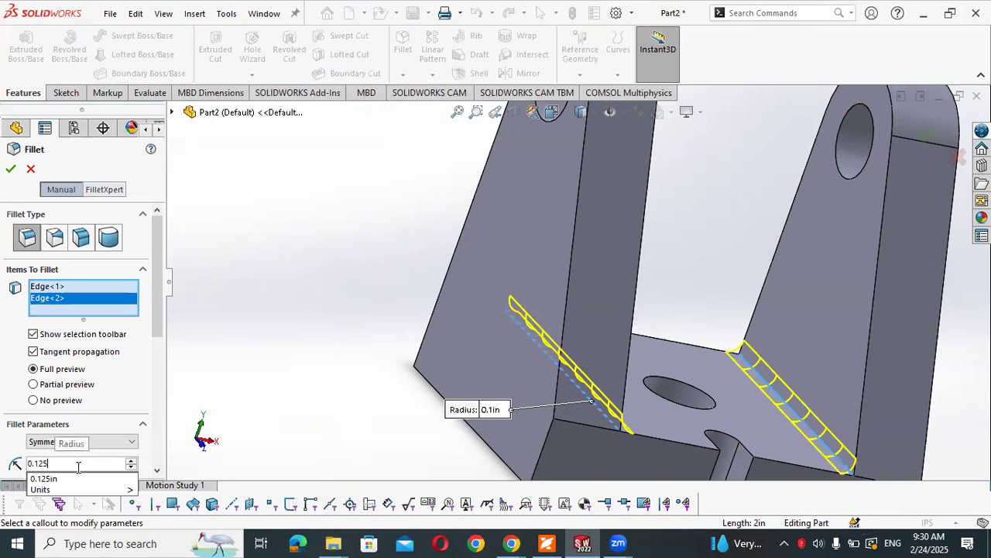
pyautogui.press('Return')
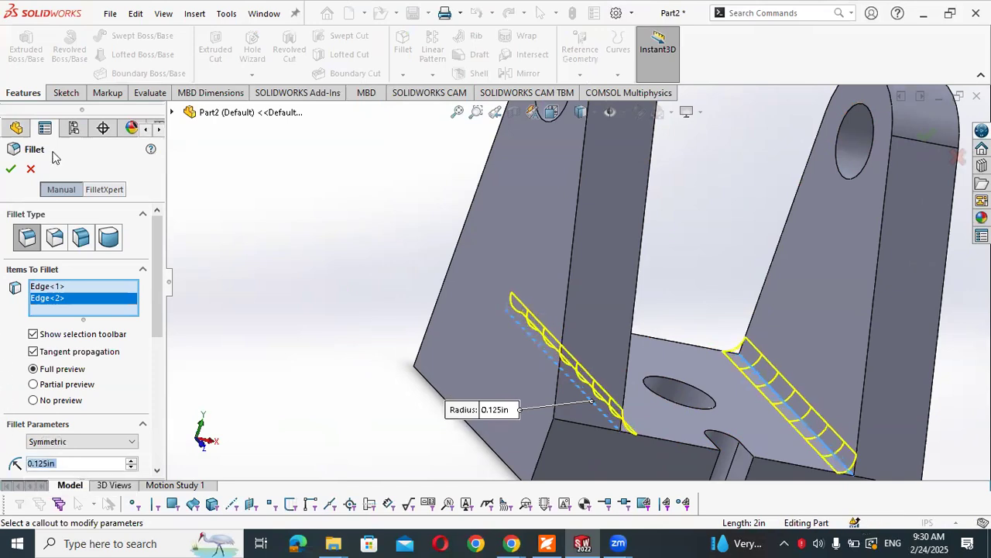
pyautogui.click(10, 168)
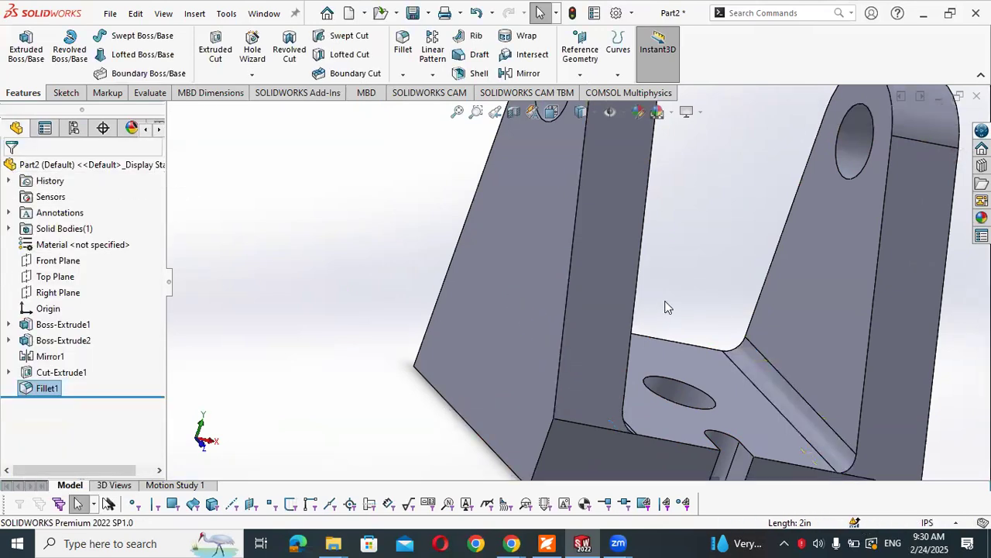
pyautogui.scroll(5, 658, 291)
pyautogui.moveTo(697, 275); pyautogui.dragTo(564, 260, button='middle')
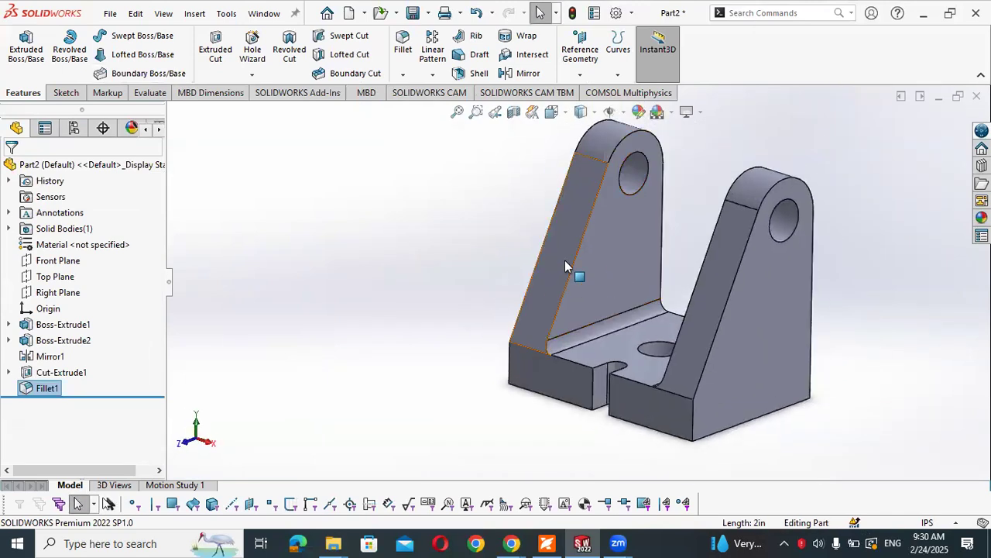
pyautogui.scroll(-3, 671, 320)
pyautogui.scroll(3, 656, 308)
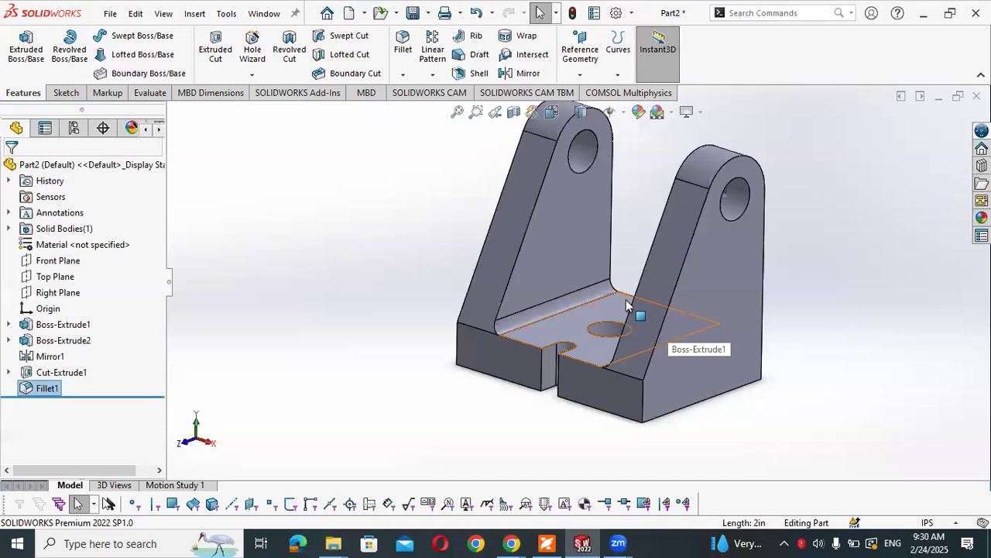